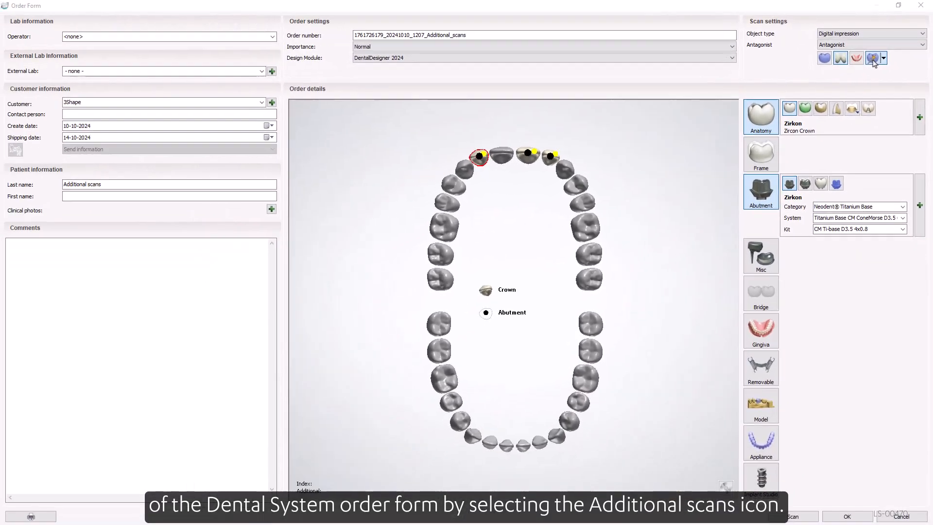
# Load the scan file UpperJawScan with Mockup_not aligned.DCM into the order as an additional scan
pyautogui.click(843, 88)
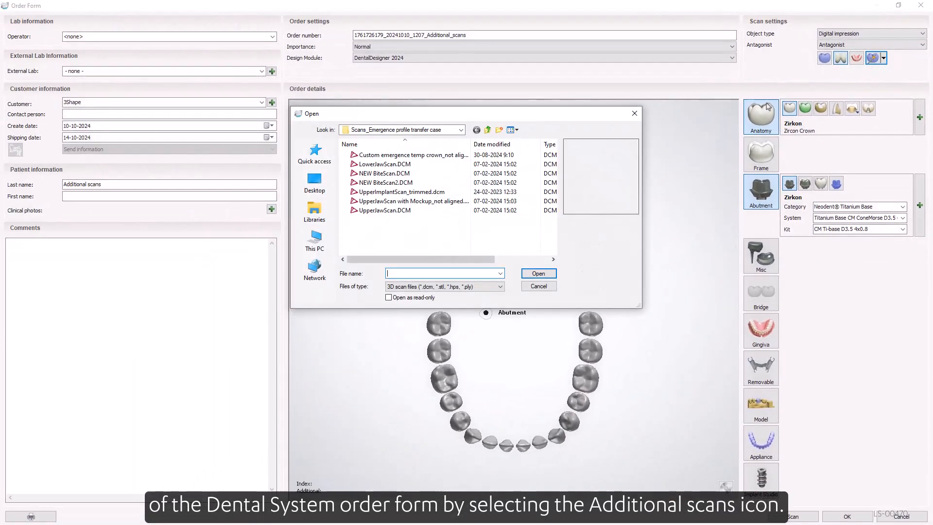
pyautogui.click(434, 201)
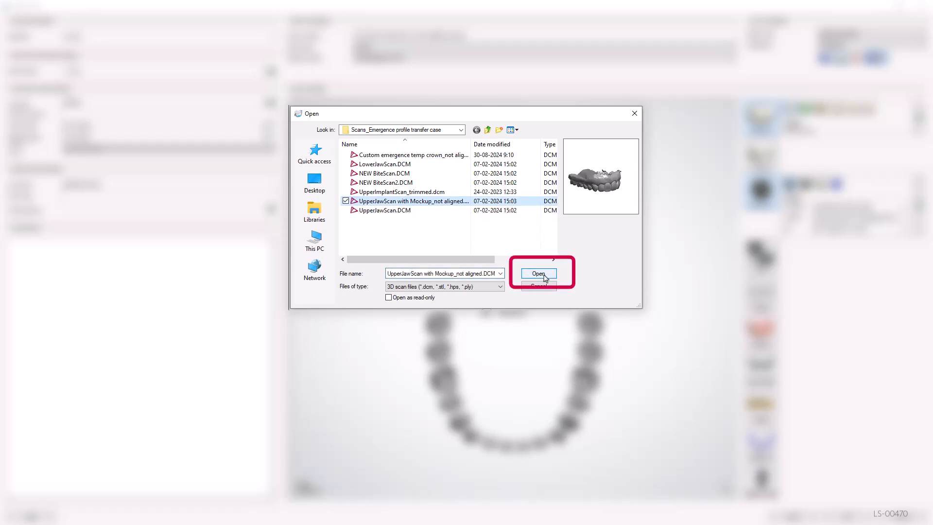
pyautogui.click(544, 275)
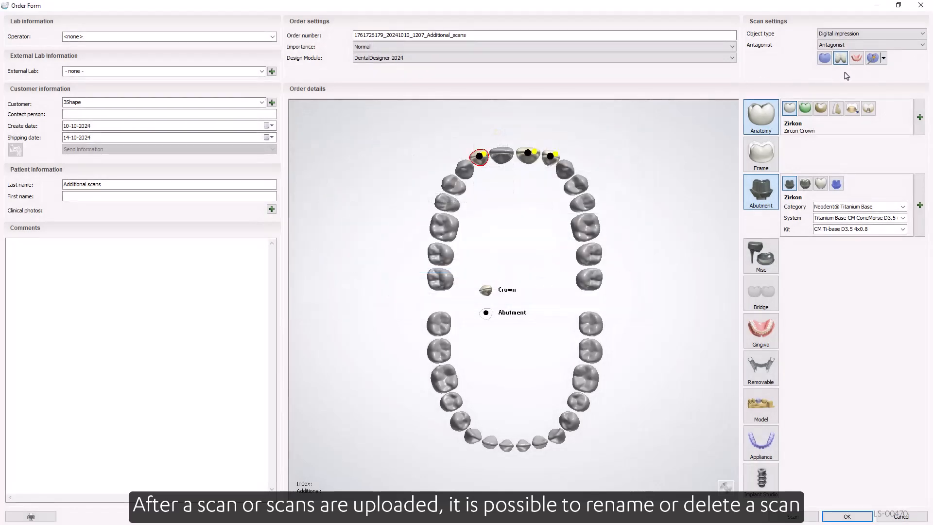
# Rename the additional scan UpperJawScan with Mockup_not aligned.DCM in the order form as Mockup scan.DCM
pyautogui.click(884, 58)
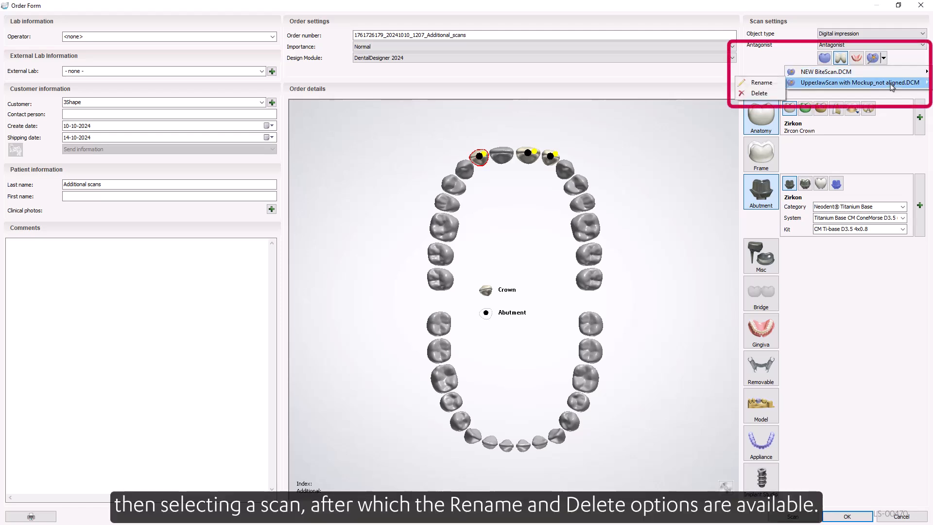
pyautogui.click(761, 83)
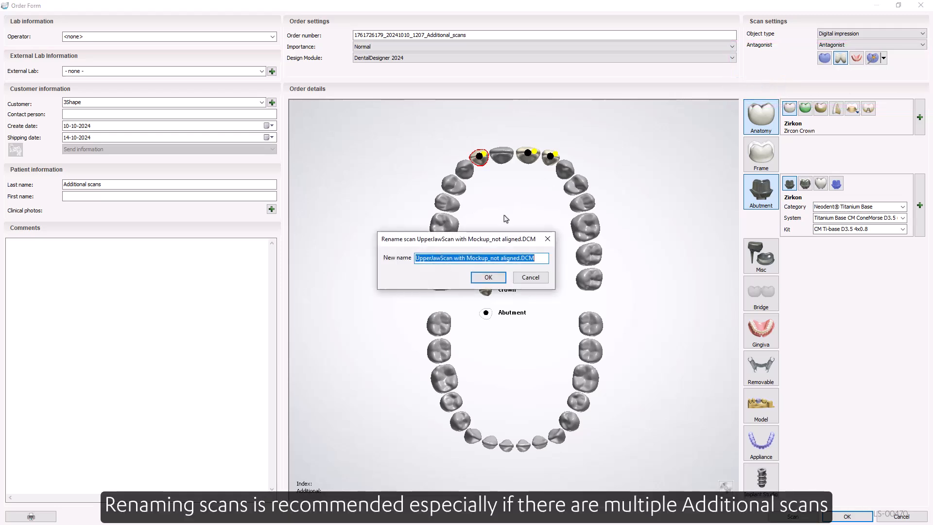
pyautogui.click(520, 258)
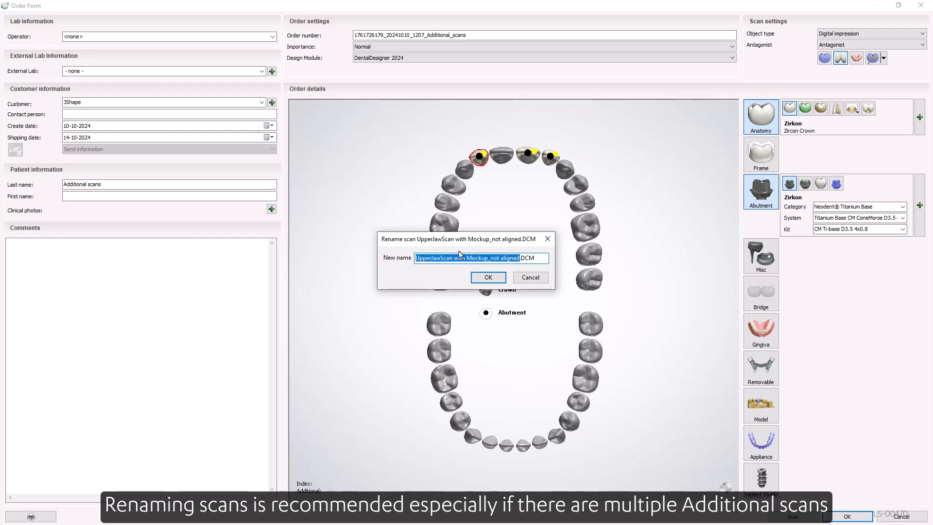
pyautogui.write('Mockup scan')
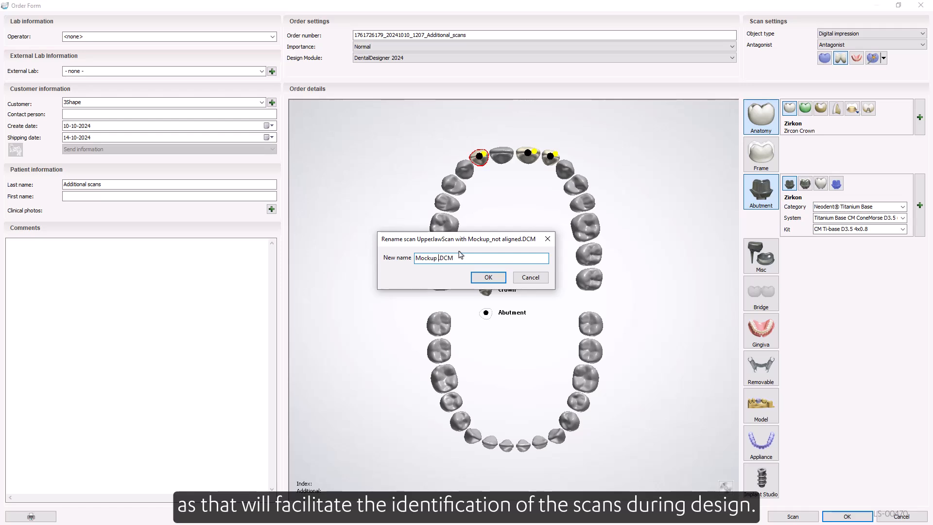
pyautogui.click(489, 278)
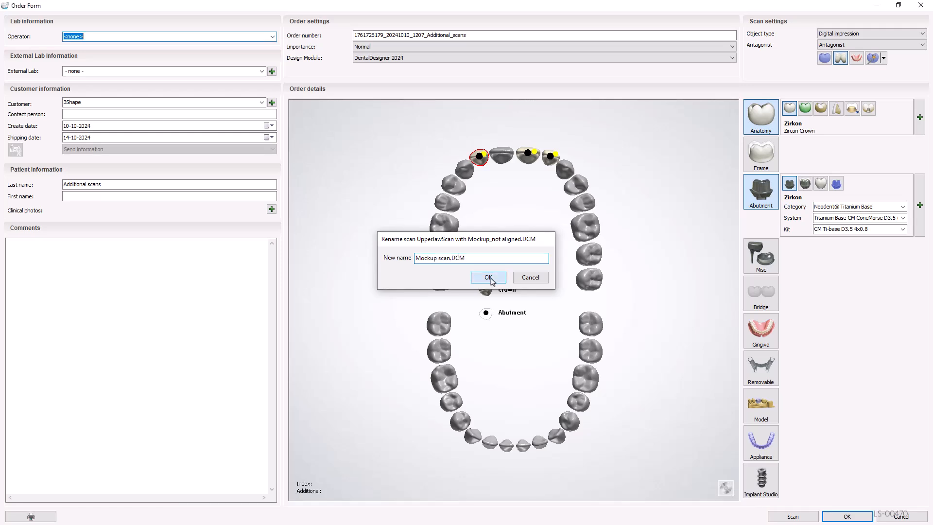
pyautogui.click(884, 59)
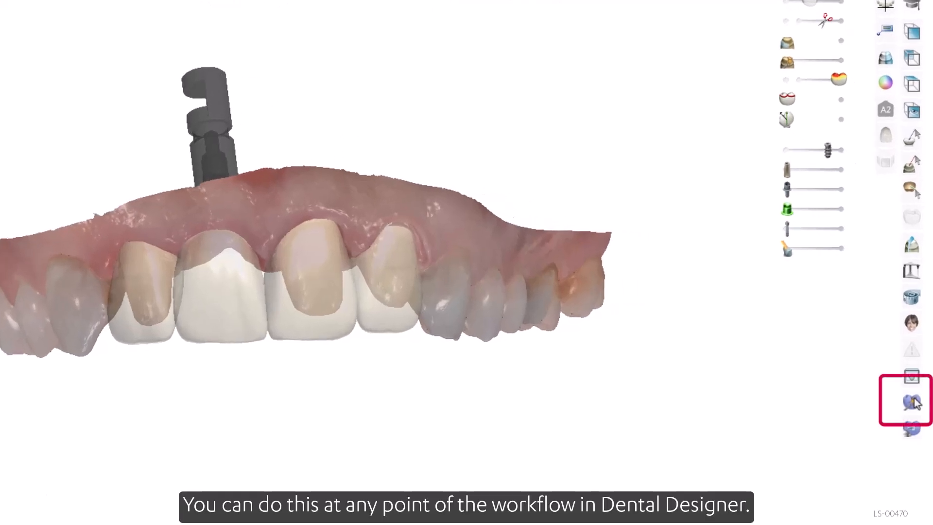
# In 3Shape DentalDesigner, use the Additional scans tool to load the Custom emergence temp crown_not aligned.dcm scan
pyautogui.click(914, 402)
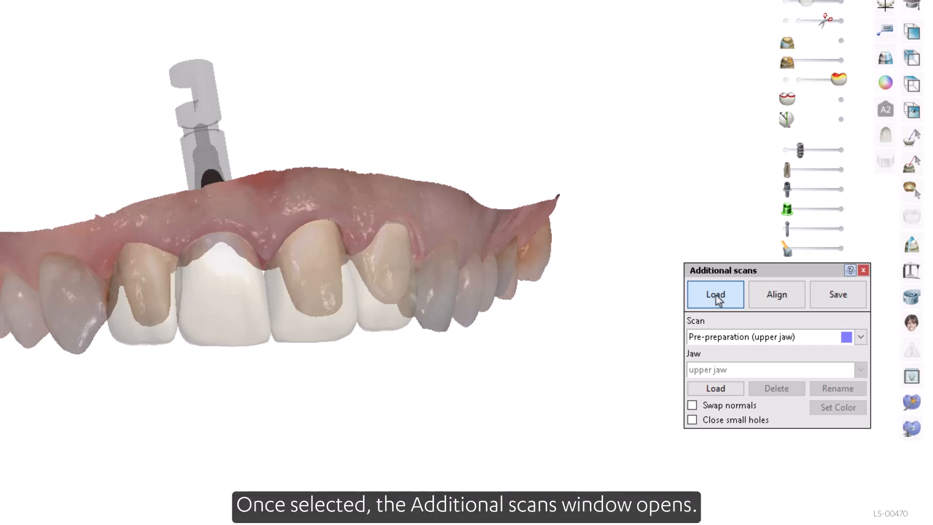
pyautogui.click(716, 388)
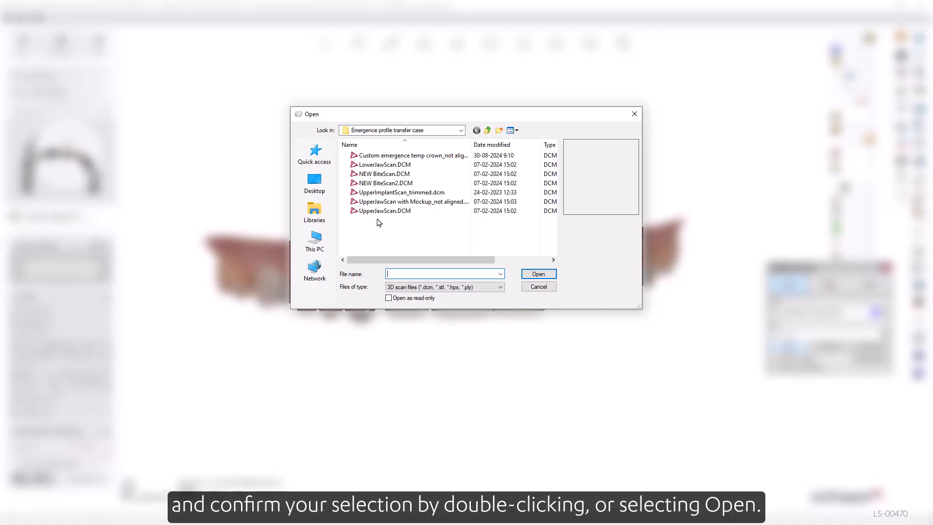
pyautogui.click(385, 156)
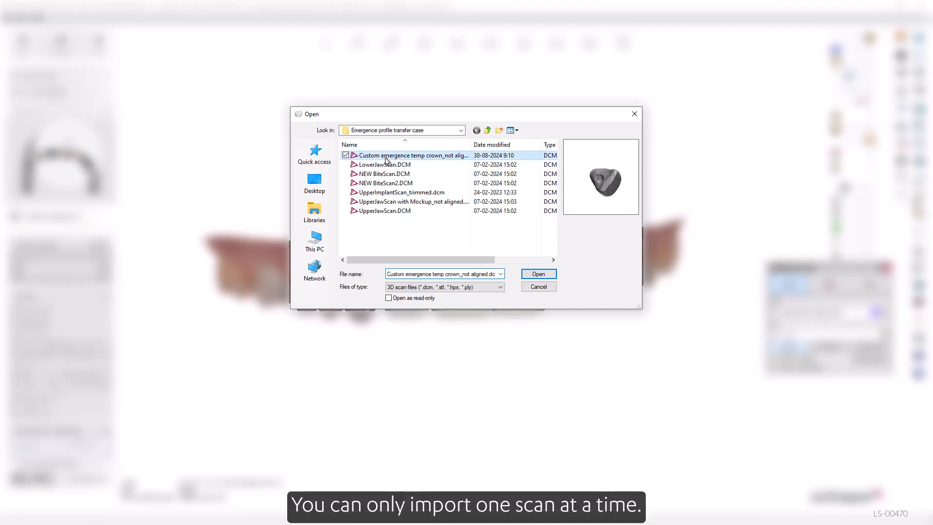
pyautogui.click(538, 275)
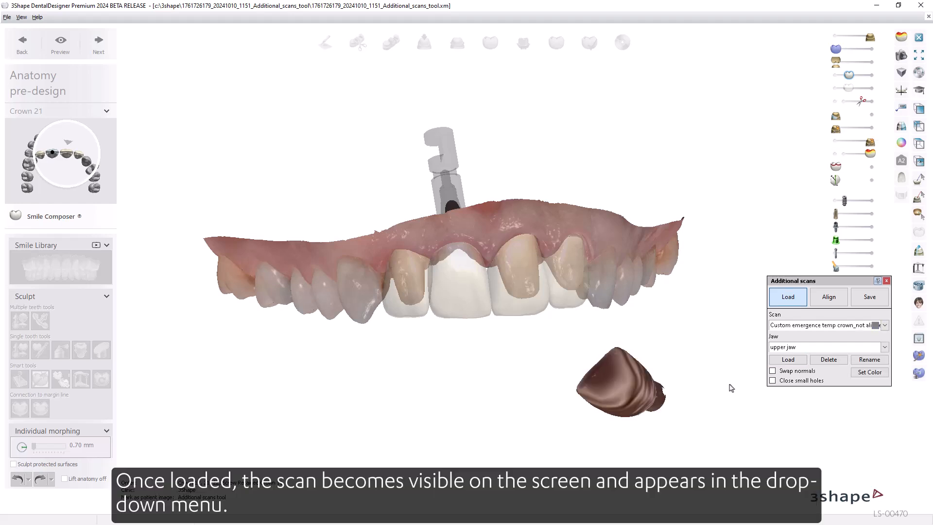
# Load UpperJawScan with Mockup_not aligned.DCM as a further additional scan for the upper jaw
pyautogui.moveTo(726, 389)
pyautogui.mouseDown(button='right')
pyautogui.moveTo(666, 381)
pyautogui.moveTo(725, 390)
pyautogui.moveTo(724, 397)
pyautogui.mouseUp(button='right')
pyautogui.click(789, 360)
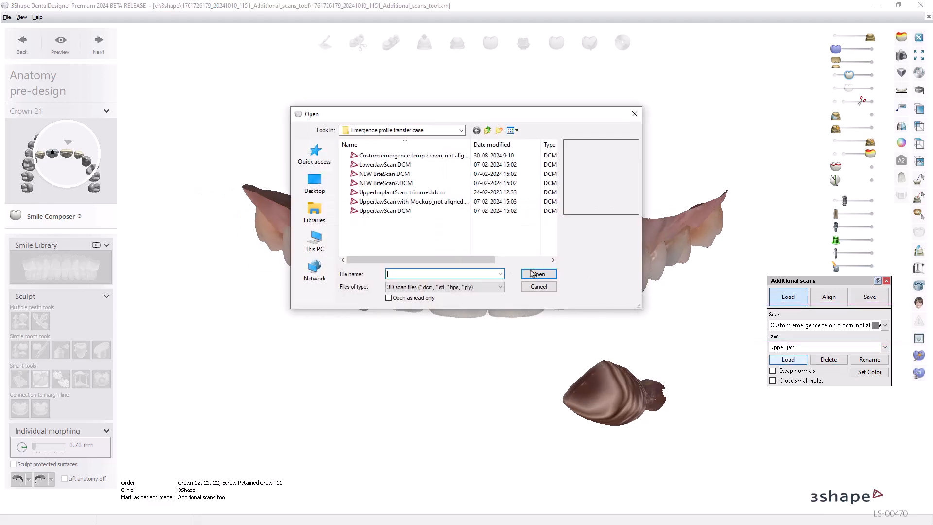
pyautogui.click(394, 201)
pyautogui.click(538, 275)
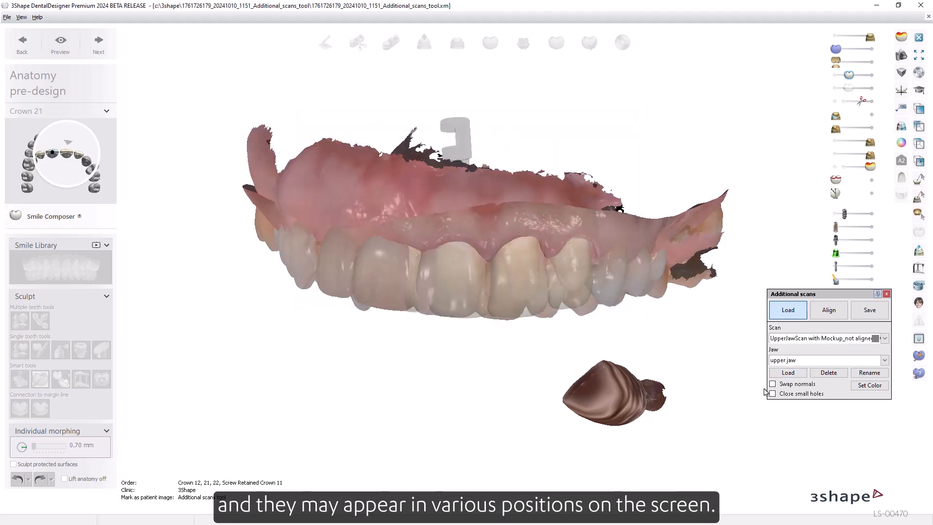
# Rename the loaded upper jaw mockup scan as Mockup scan.DCM
pyautogui.click(870, 372)
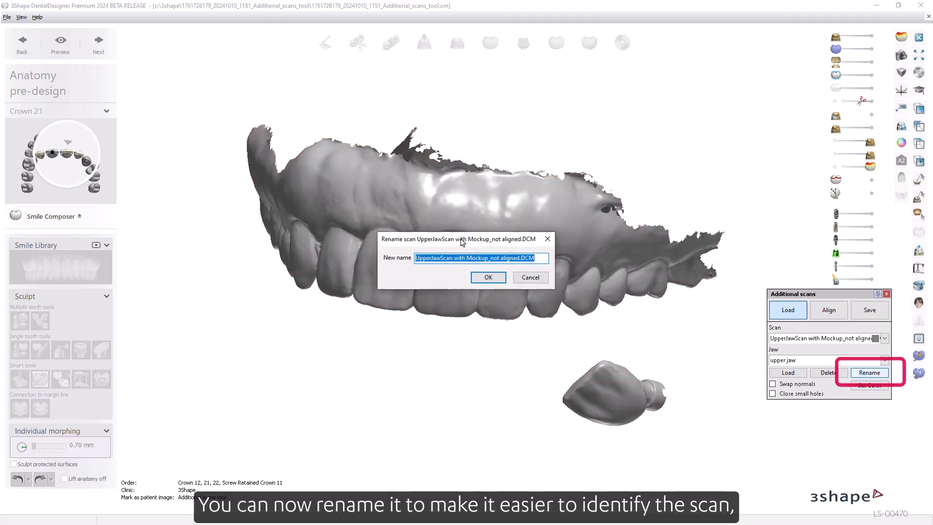
pyautogui.click(519, 260)
pyautogui.moveTo(423, 256); pyautogui.dragTo(407, 261)
pyautogui.write('Mockup scan')
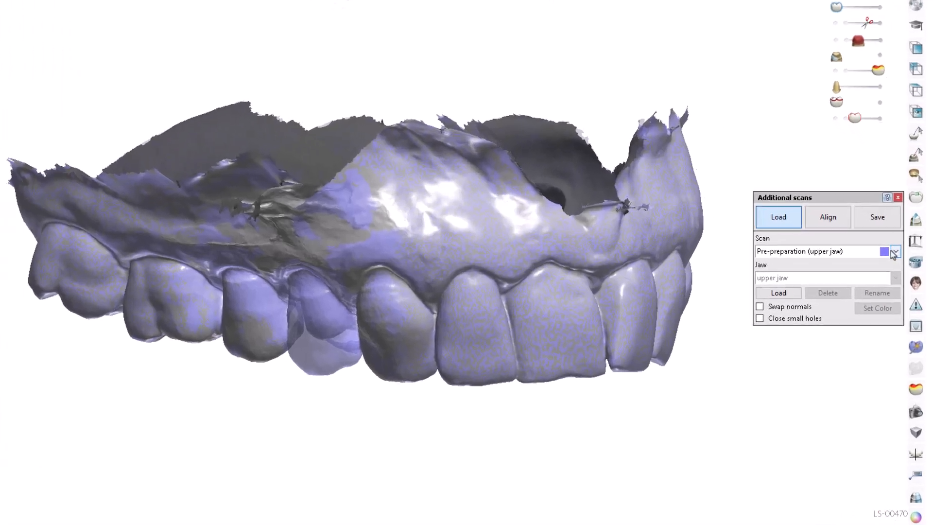
# Choose a scan from the list of additional scans and adjust an additional scan's visibility
pyautogui.click(892, 252)
pyautogui.click(835, 264)
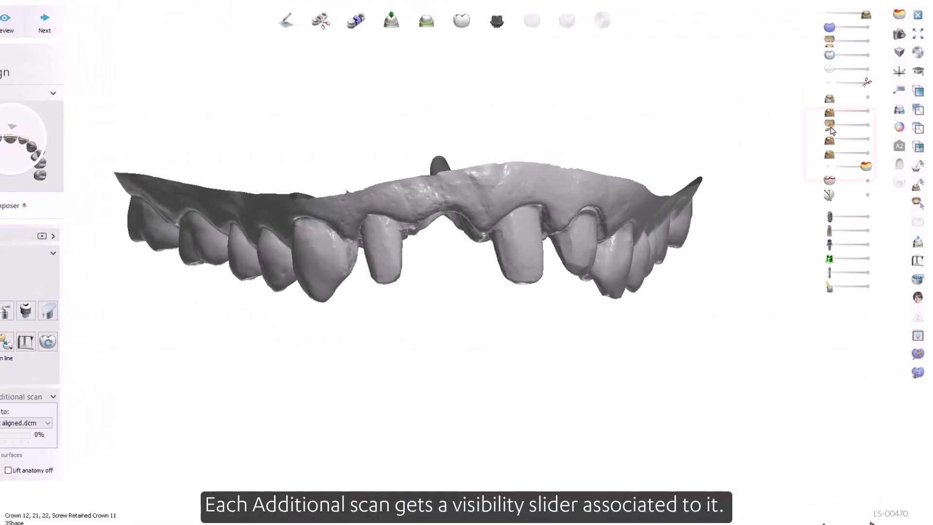
pyautogui.moveTo(837, 134); pyautogui.dragTo(820, 153)
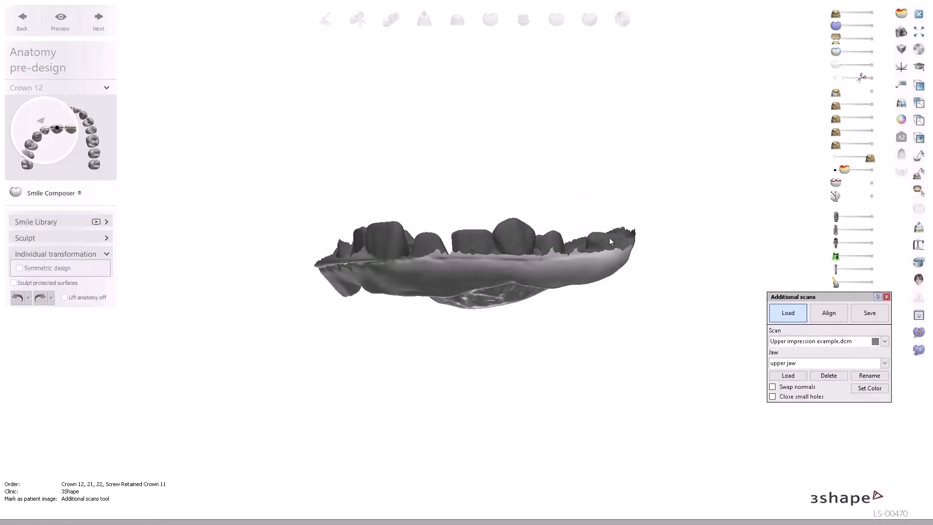
# Swap the normals of the Upper impression example.dcm scan so it can be aligned to a positive surface
pyautogui.moveTo(610, 238); pyautogui.dragTo(586, 123, button='right')
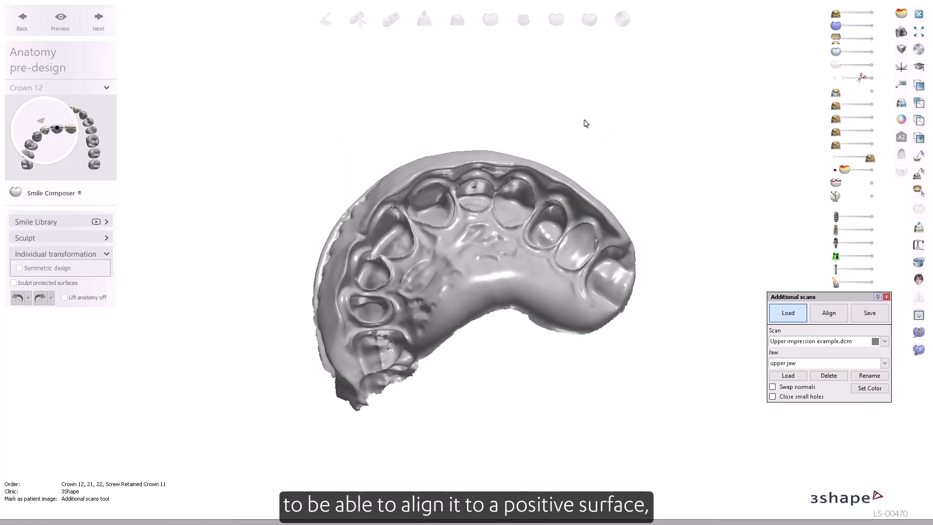
pyautogui.moveTo(641, 344); pyautogui.dragTo(617, 353, button='right')
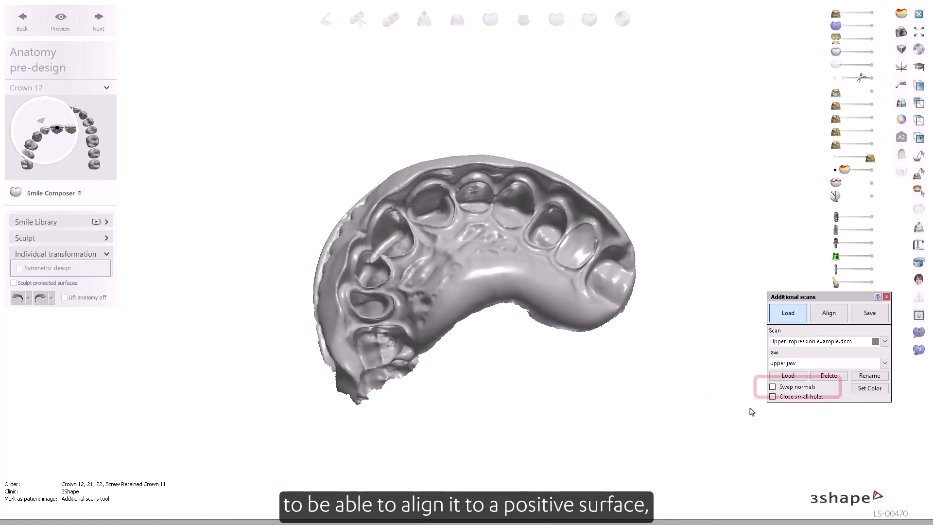
pyautogui.click(772, 387)
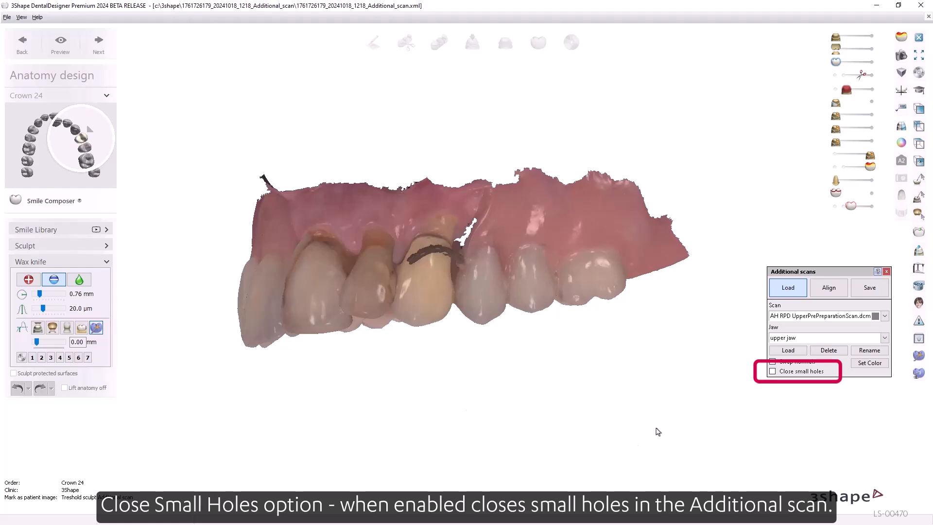
# Close the small holes in the AH RPD UpperPrePreparationScan.dcm scan and inspect the filled area
pyautogui.click(772, 372)
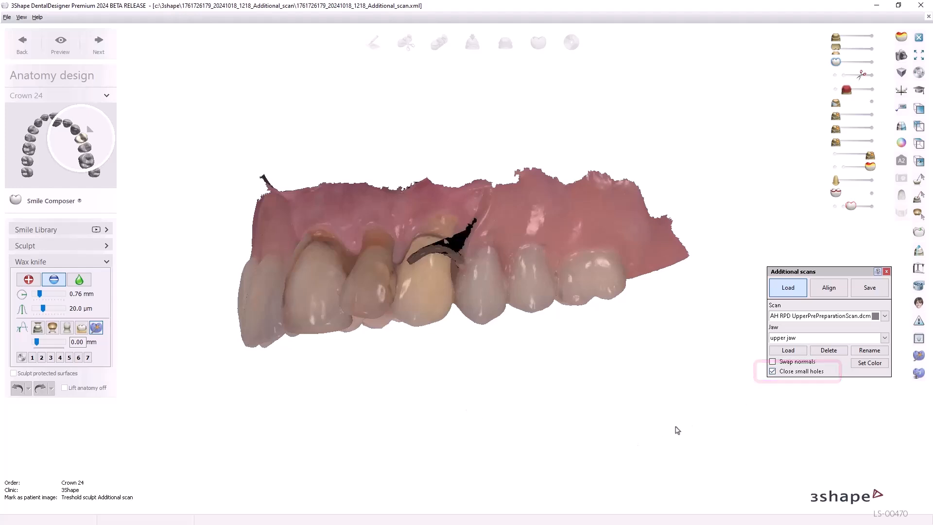
pyautogui.moveTo(475, 321); pyautogui.dragTo(465, 336, button='right')
pyautogui.moveTo(476, 334)
pyautogui.mouseDown(button='right')
pyautogui.moveTo(509, 329)
pyautogui.moveTo(491, 331)
pyautogui.mouseUp(button='right')
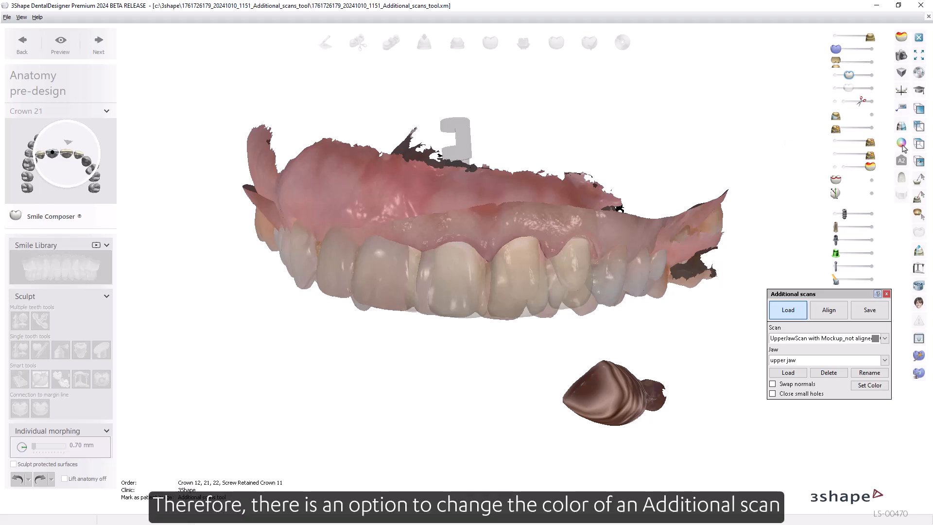
# With the scan texture hidden, recolor Mockup scan.DCM violet-blue and the custom emergence temp crown scan teal (red 83, green 172, blue 170)
pyautogui.click(901, 143)
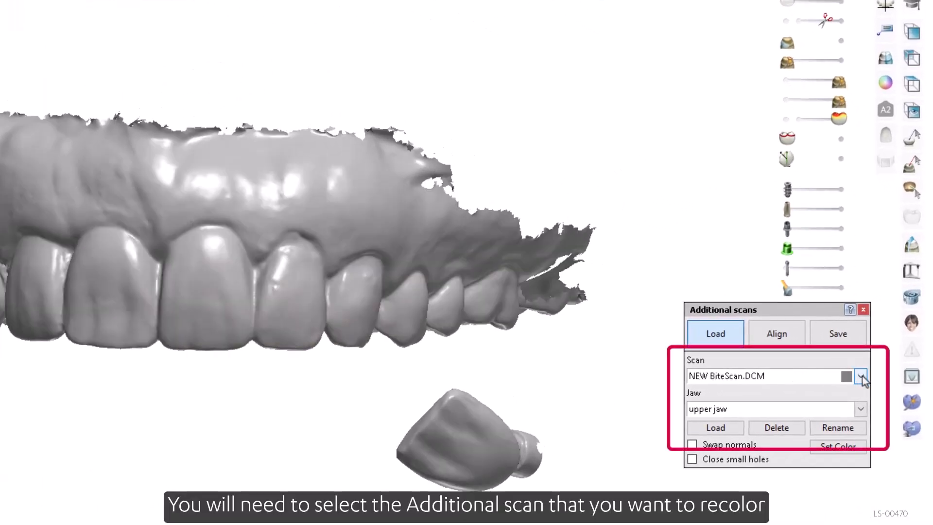
pyautogui.click(859, 376)
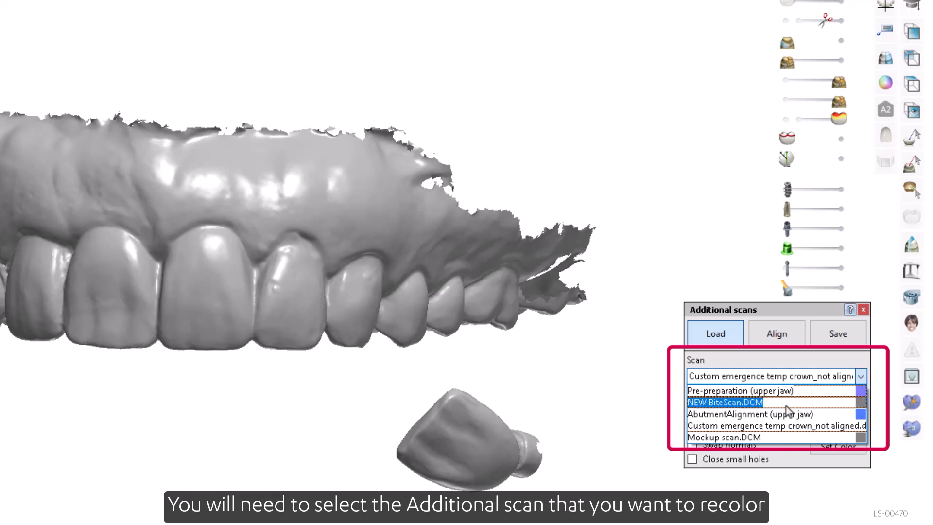
pyautogui.click(751, 438)
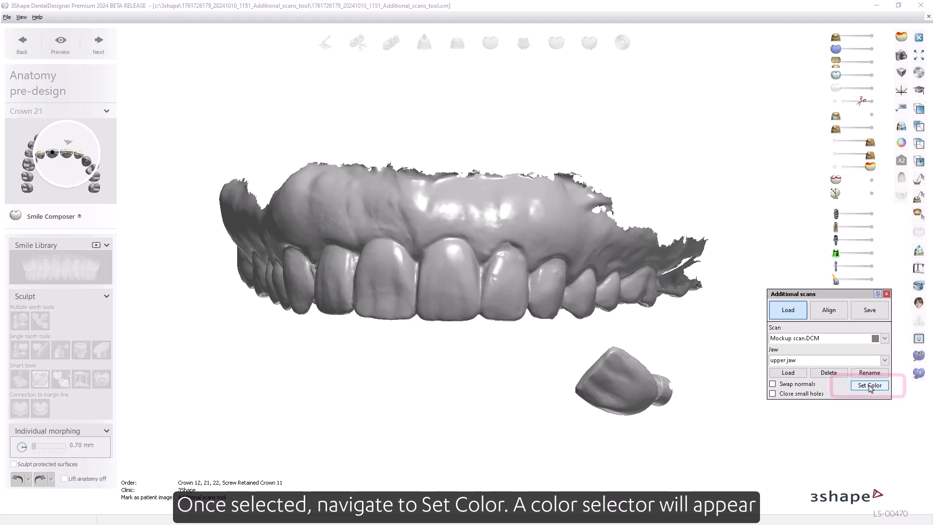
pyautogui.click(869, 386)
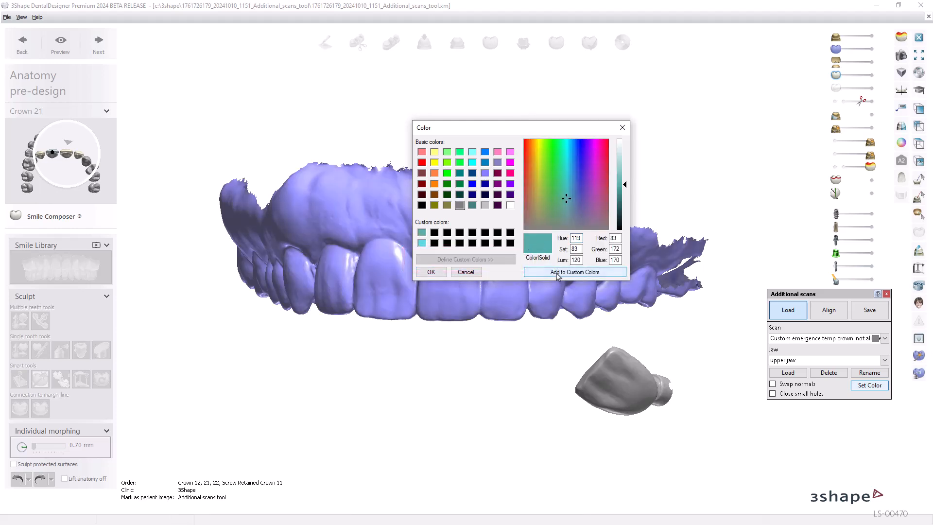
pyautogui.click(432, 272)
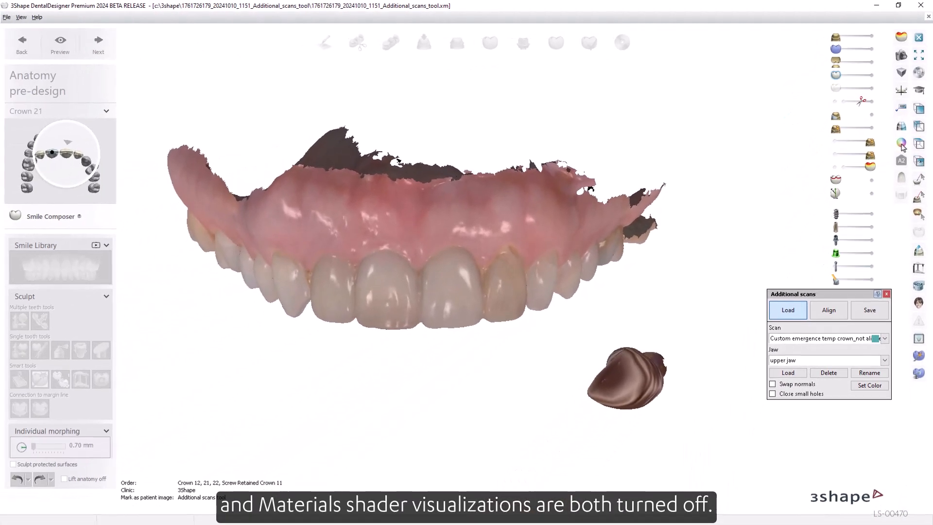
# Turn off both the scanner-acquired texture and the materials shader visualization
pyautogui.click(902, 144)
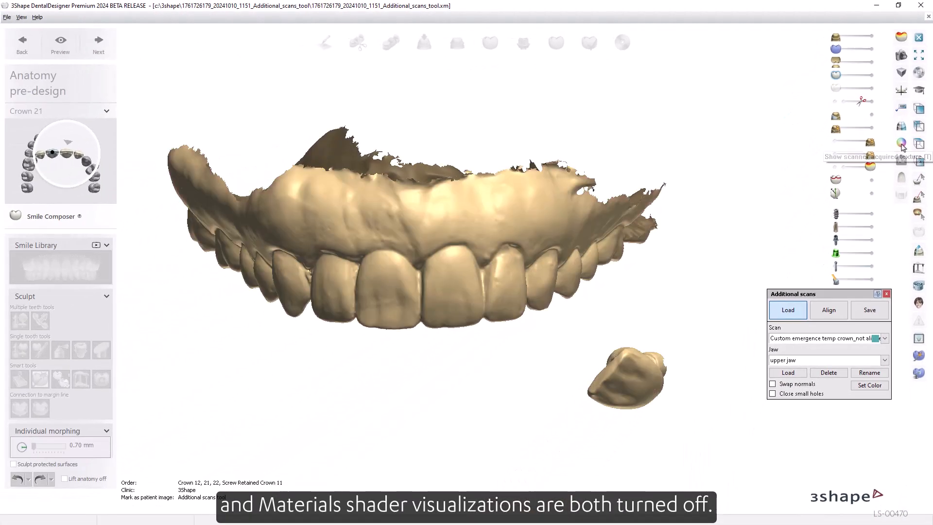
pyautogui.click(901, 127)
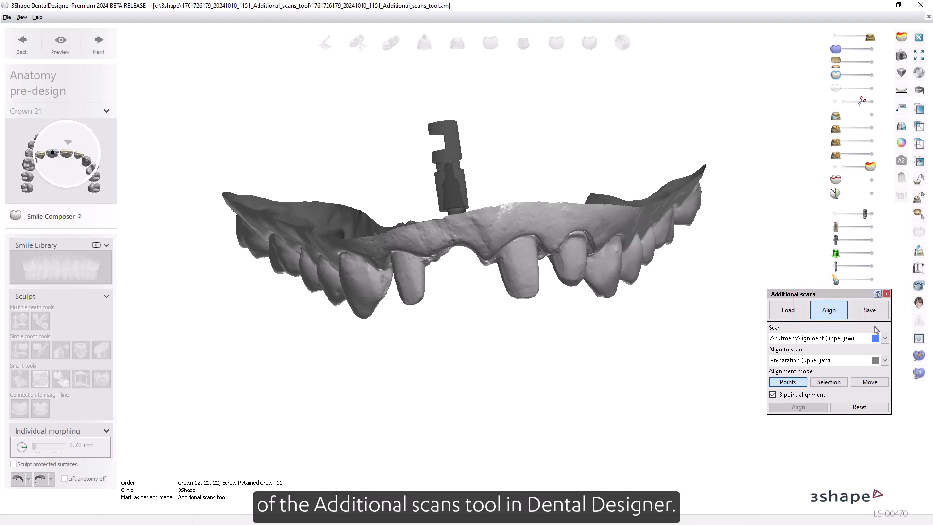
# Choose Pre-preparation (upper jaw) as the scan to align, show it, and use Preparation (upper jaw) as the alignment target
pyautogui.click(885, 338)
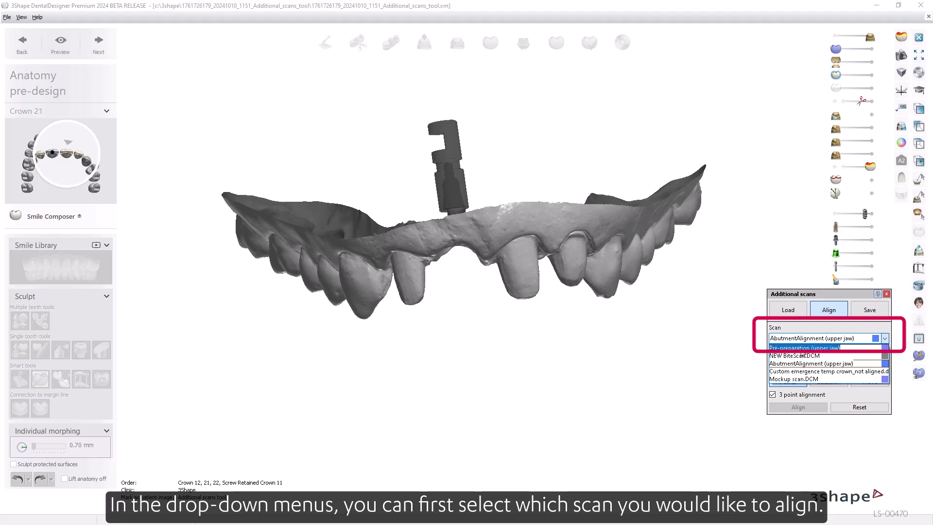
pyautogui.click(803, 348)
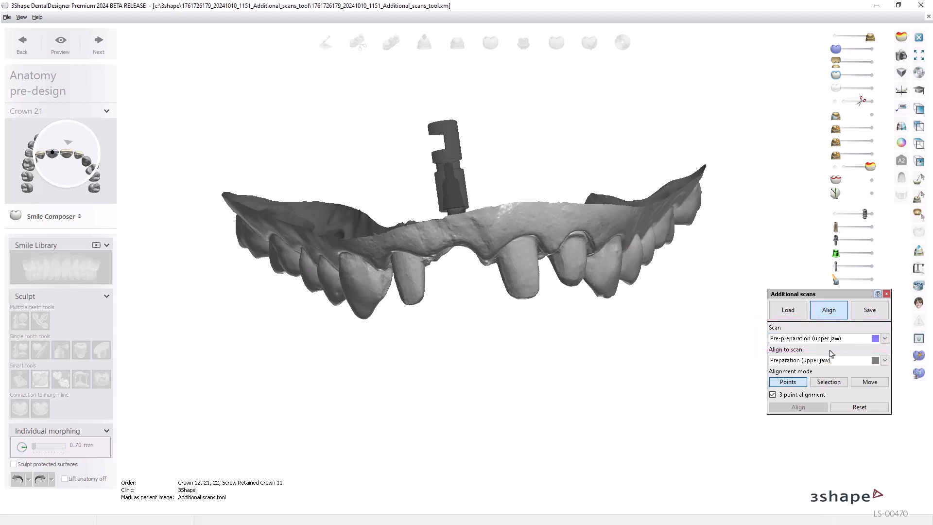
pyautogui.moveTo(838, 54); pyautogui.dragTo(868, 57)
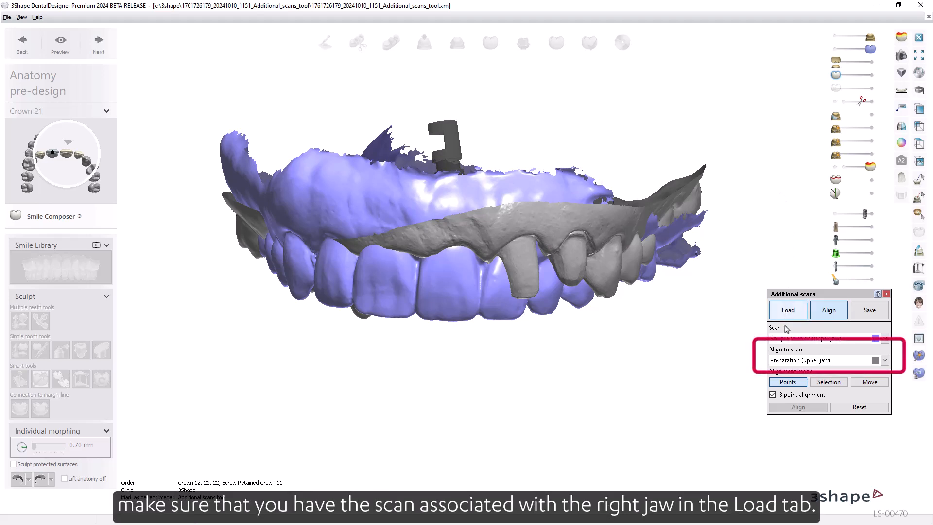
pyautogui.click(885, 361)
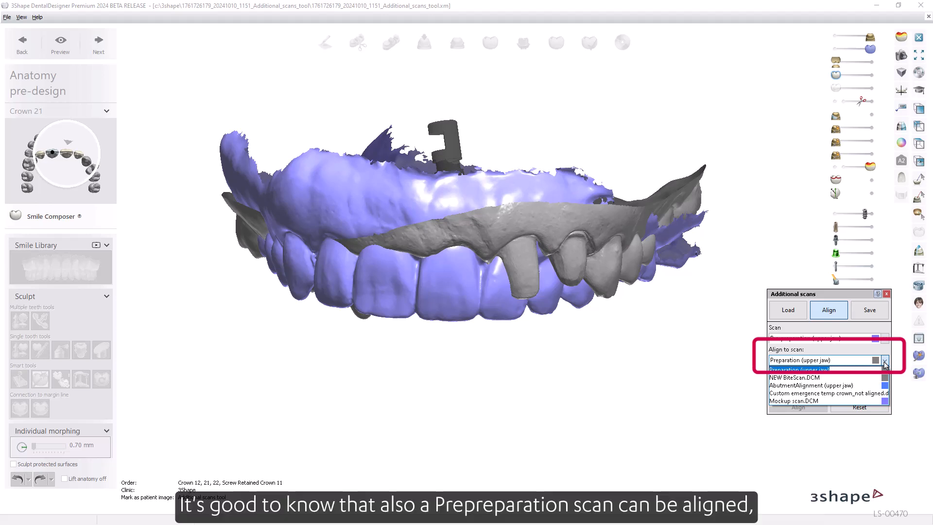
pyautogui.click(850, 370)
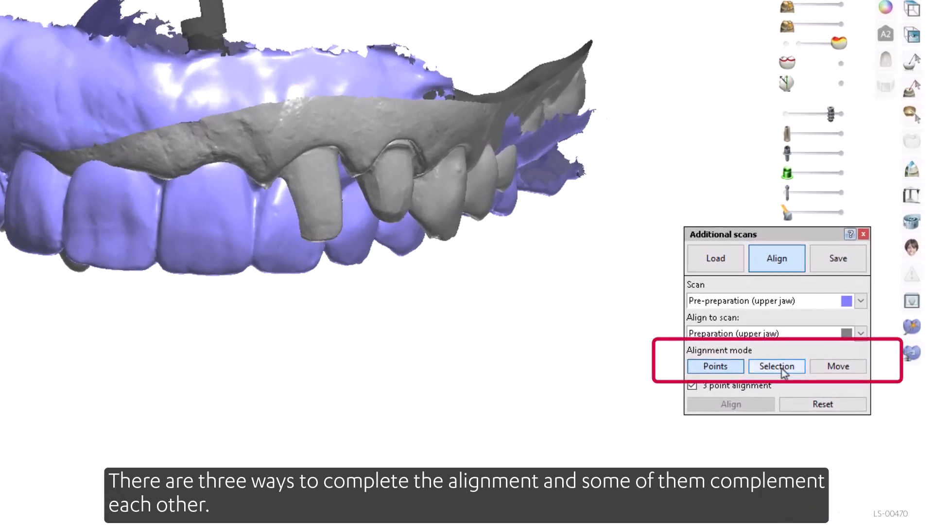
# Use the Move alignment mode to shift the Pre-preparation scan sideways until it is clear of the Preparation scan
pyautogui.click(781, 369)
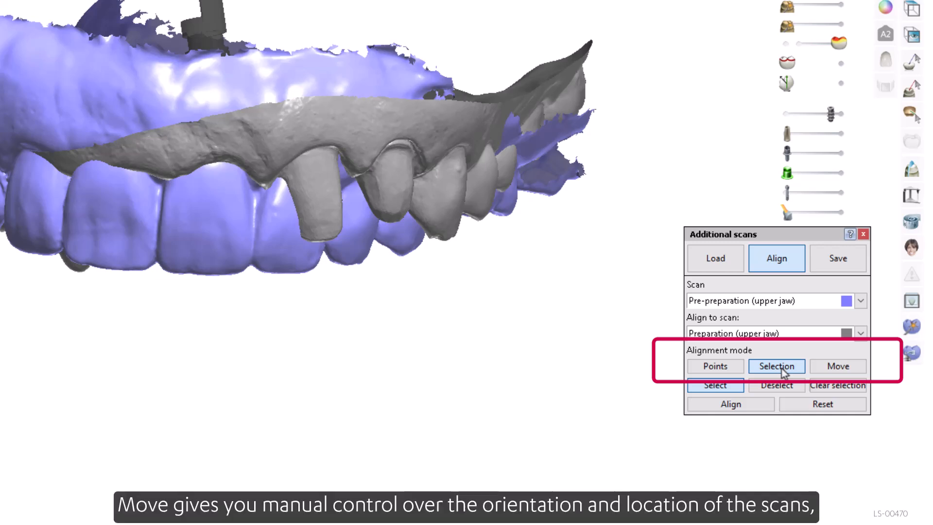
pyautogui.click(846, 370)
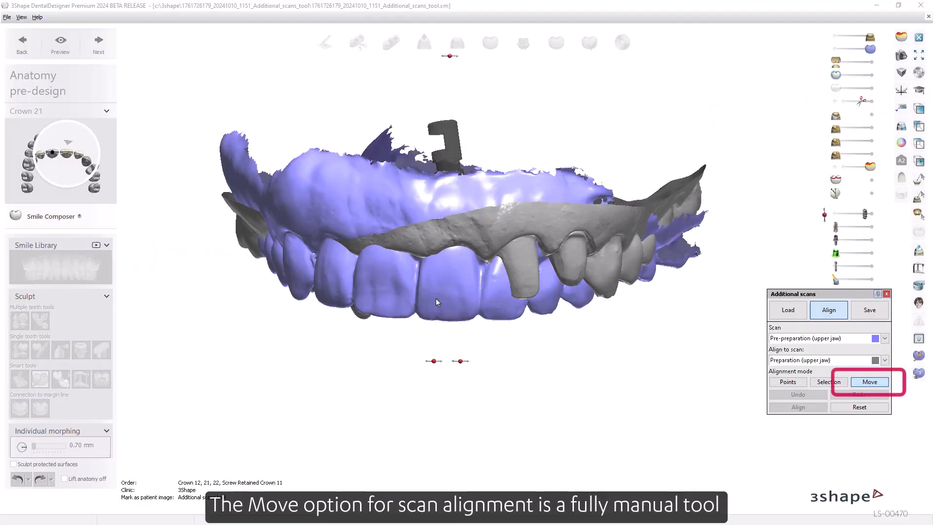
pyautogui.moveTo(445, 297); pyautogui.dragTo(321, 306)
pyautogui.scroll(-2, 343, 305)
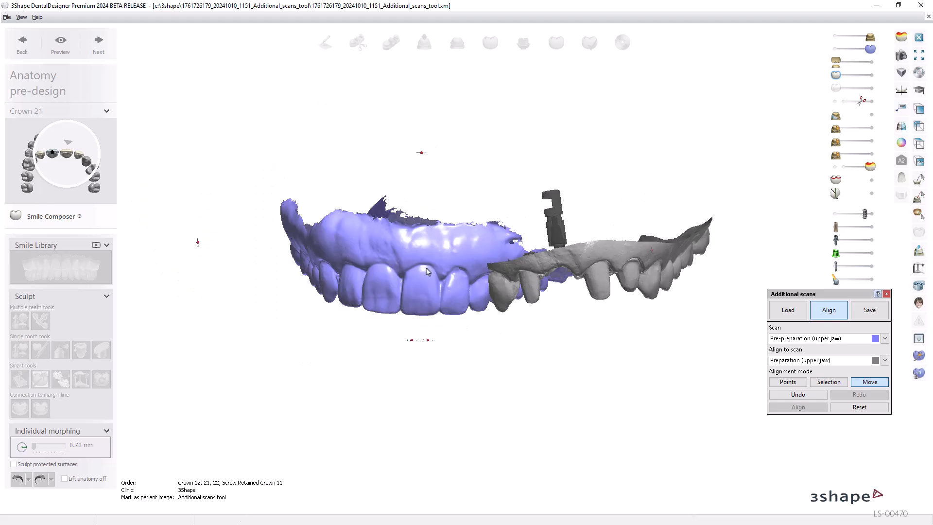
pyautogui.moveTo(428, 272); pyautogui.dragTo(258, 270)
pyautogui.moveTo(446, 349); pyautogui.dragTo(493, 315, button='middle')
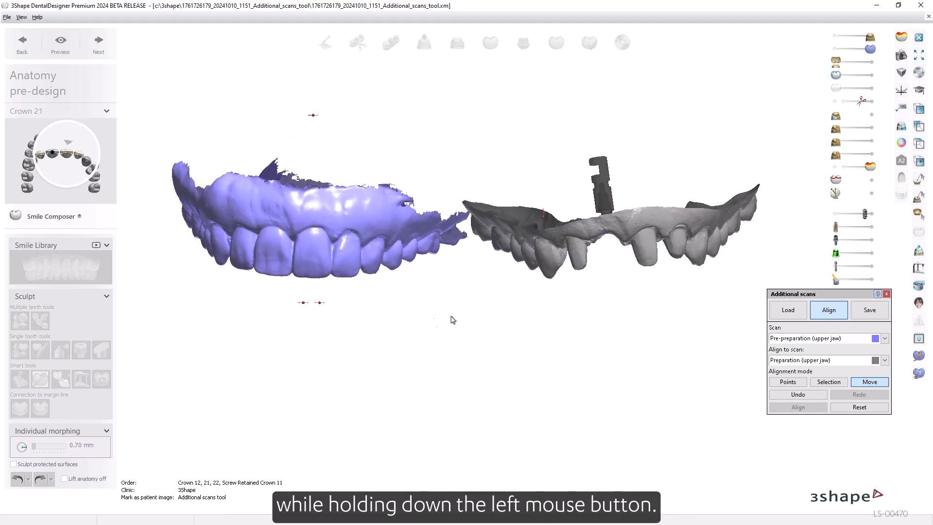
# Rotate the Pre-preparation scan manually in the frontal and occlusal views to adjust its orientation relative to the Preparation scan
pyautogui.moveTo(302, 293); pyautogui.dragTo(307, 234, button='right')
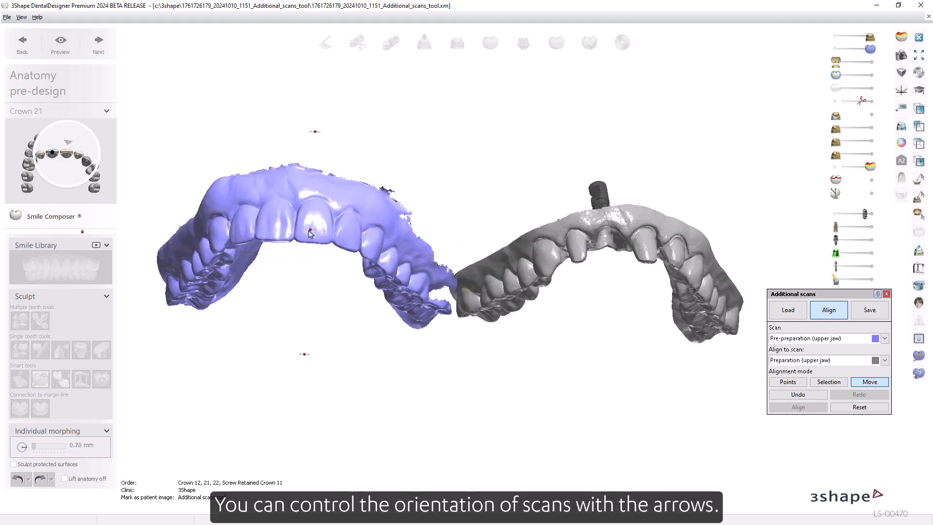
pyautogui.moveTo(321, 229); pyautogui.dragTo(348, 245)
pyautogui.moveTo(490, 368); pyautogui.dragTo(462, 220, button='right')
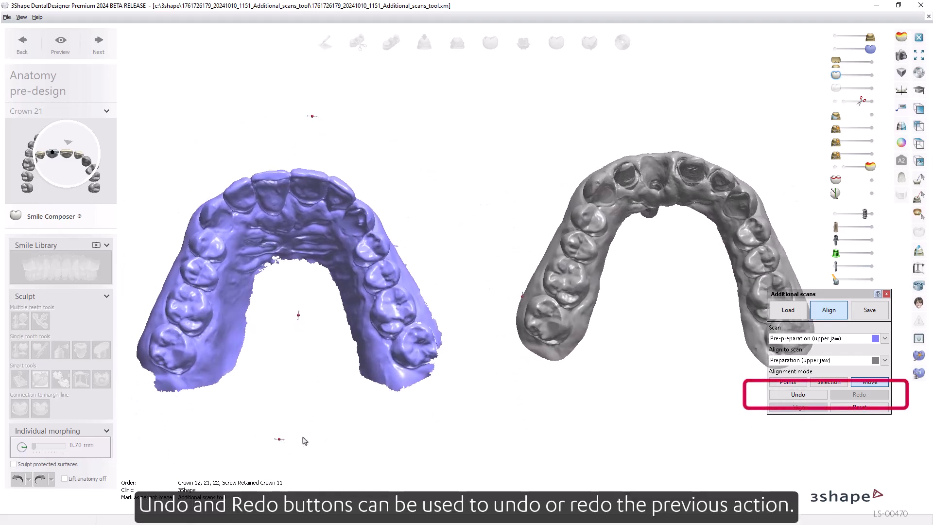
pyautogui.moveTo(278, 443)
pyautogui.mouseDown()
pyautogui.moveTo(271, 442)
pyautogui.moveTo(282, 439)
pyautogui.mouseUp()
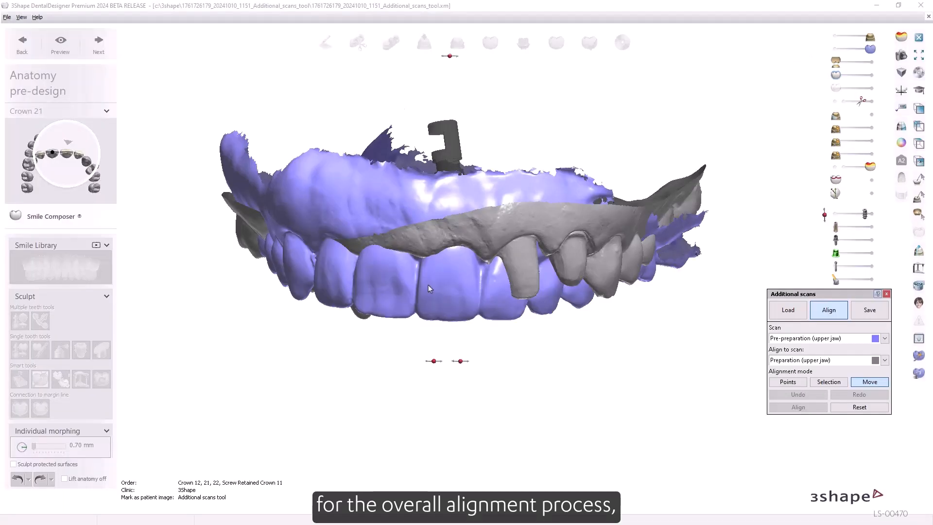
# Place the Pre-preparation scan beside the Preparation scan in a similar orientation as a rough pre-alignment
pyautogui.moveTo(453, 293); pyautogui.dragTo(332, 304)
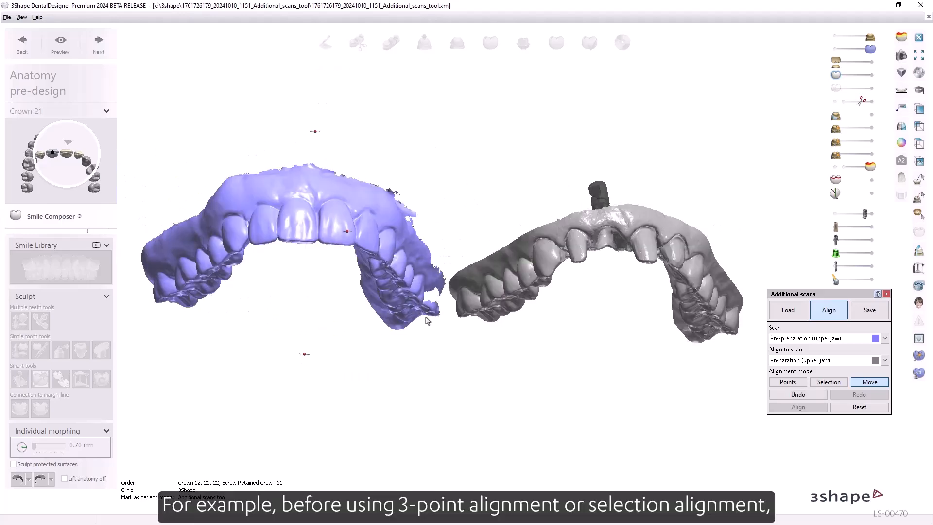
pyautogui.moveTo(426, 318); pyautogui.dragTo(443, 334, button='right')
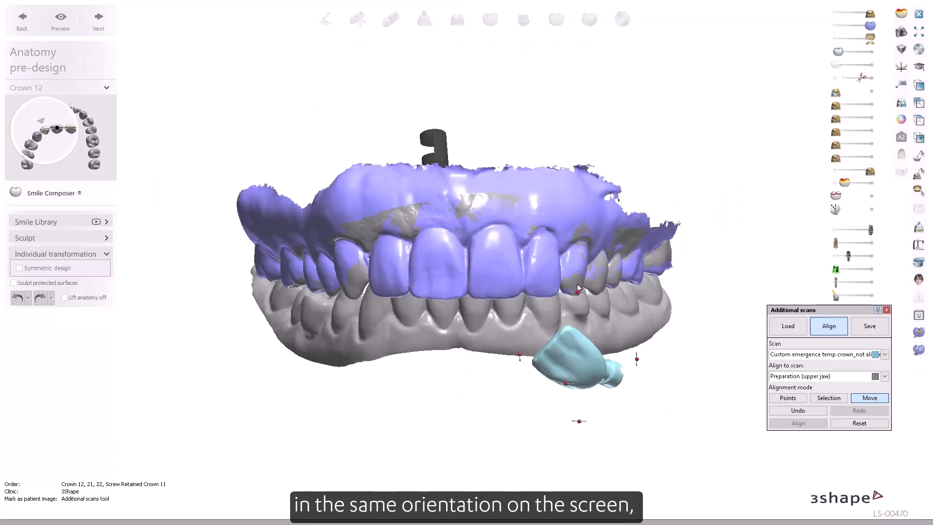
# Hide the lower jaw scan and manually reposition the custom emergence temp crown scan near the patient's upper right canine
pyautogui.moveTo(578, 290); pyautogui.dragTo(372, 408)
pyautogui.click(869, 38)
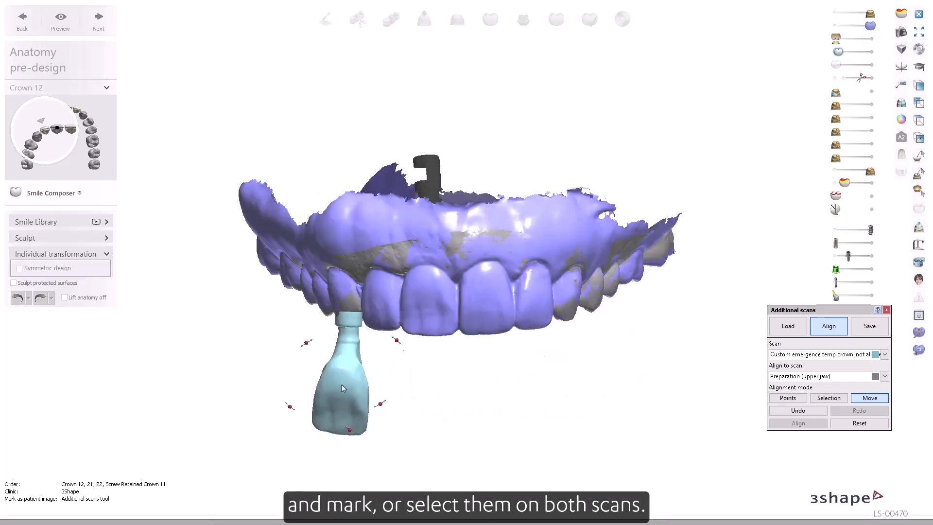
pyautogui.moveTo(342, 387); pyautogui.dragTo(350, 330)
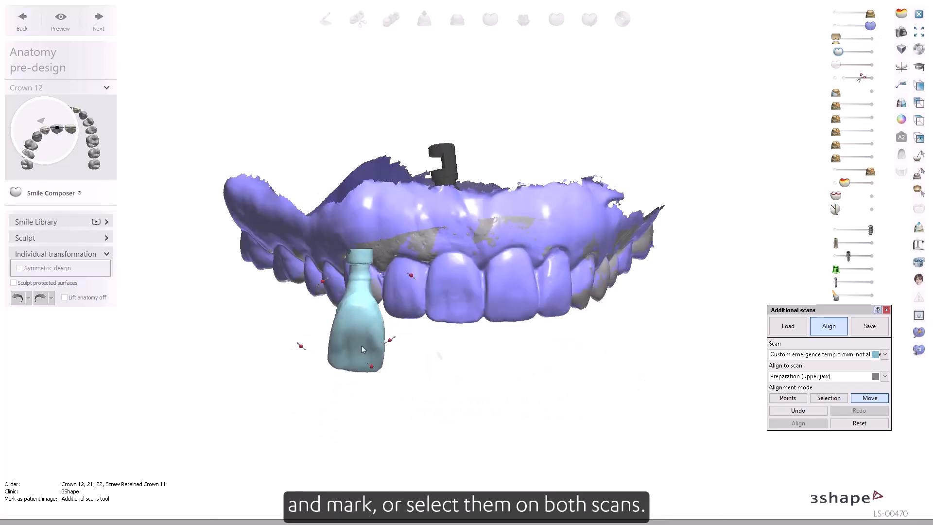
pyautogui.moveTo(362, 346); pyautogui.dragTo(340, 362)
pyautogui.moveTo(409, 402); pyautogui.dragTo(459, 254, button='right')
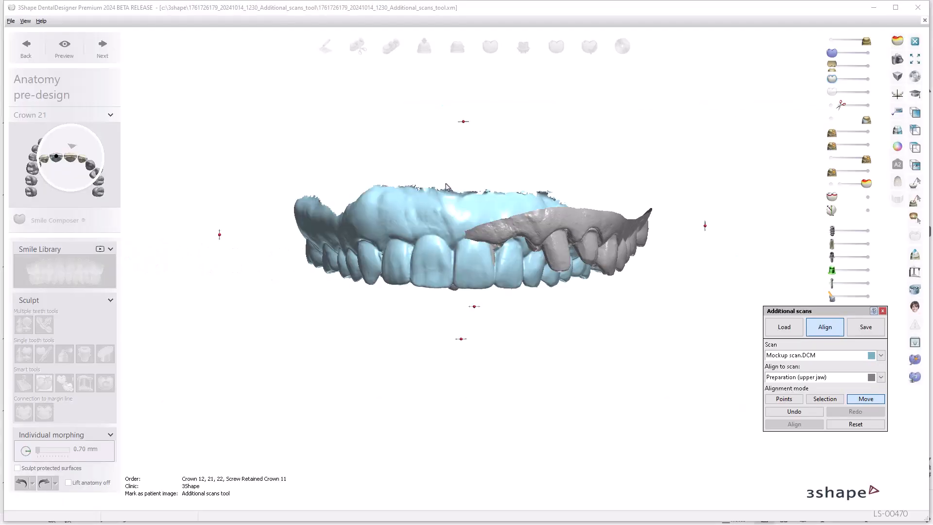
# Move Mockup scan.DCM beside the Preparation (upper jaw) scan and adjust its rotation so both arches are similarly oriented
pyautogui.moveTo(489, 232); pyautogui.dragTo(288, 235)
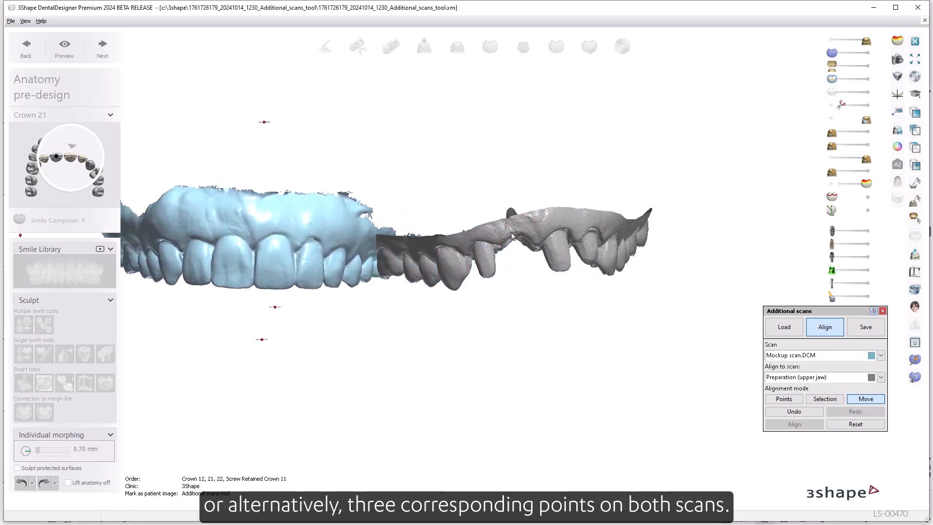
pyautogui.moveTo(529, 239); pyautogui.dragTo(606, 230, button='middle')
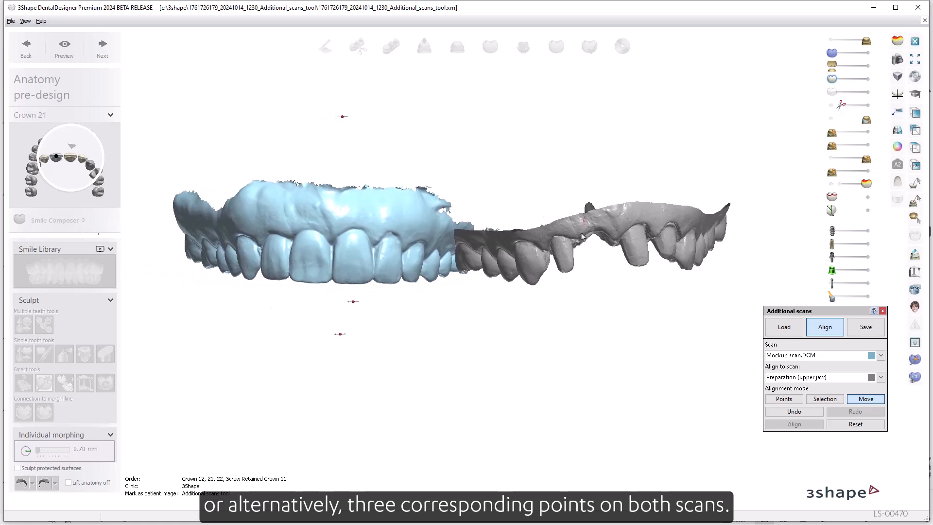
pyautogui.moveTo(332, 286); pyautogui.dragTo(310, 290)
pyautogui.moveTo(289, 300); pyautogui.dragTo(302, 244)
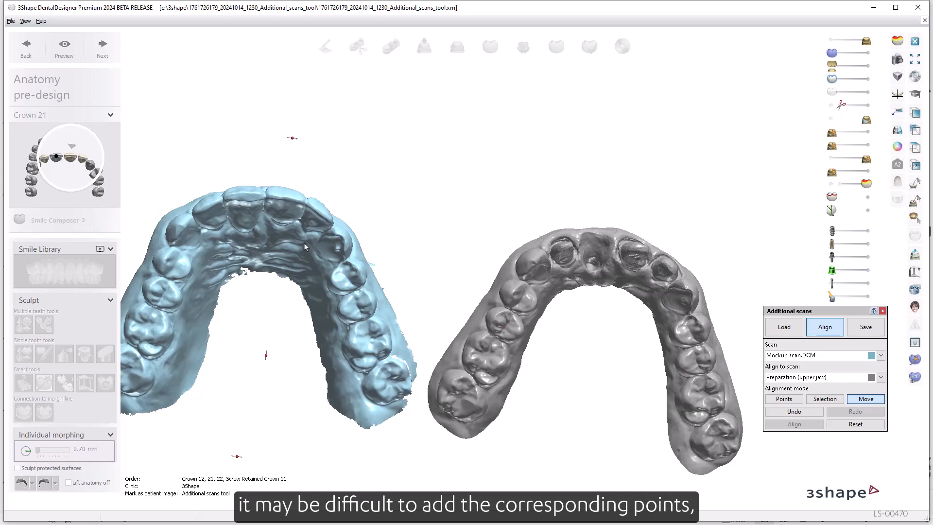
pyautogui.scroll(-3, 494, 250)
pyautogui.moveTo(488, 261); pyautogui.dragTo(490, 349, button='right')
pyautogui.scroll(1, 582, 374)
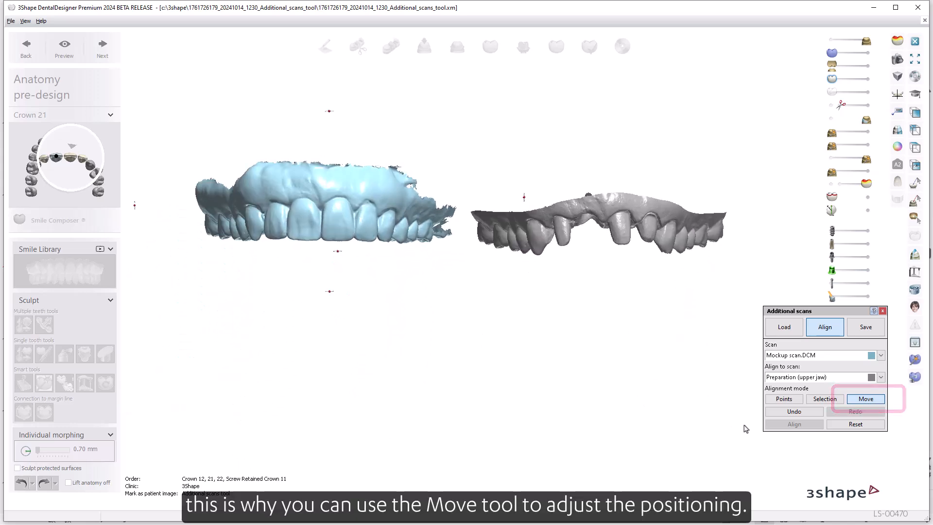
# With 3 point alignment off, align Mockup scan.DCM to the Preparation scan using one matching point on the right second premolar
pyautogui.click(801, 404)
pyautogui.click(768, 411)
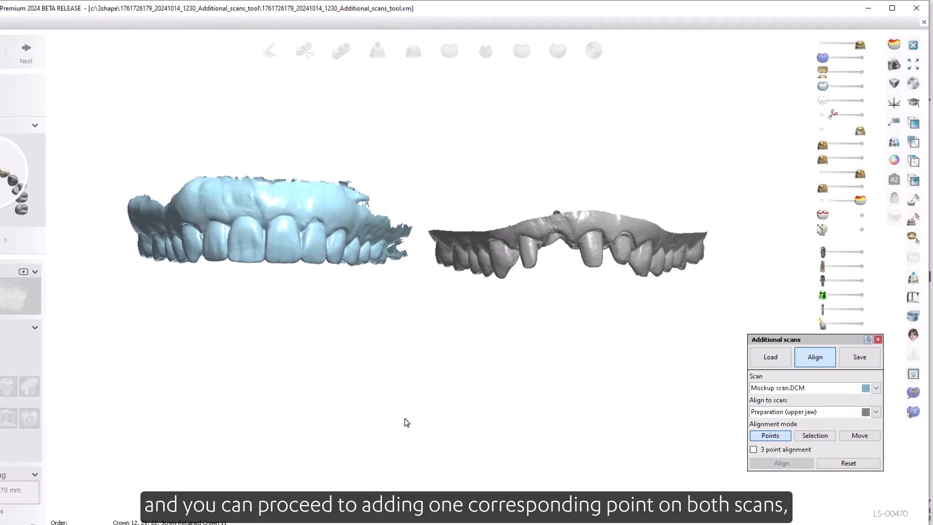
pyautogui.moveTo(371, 421); pyautogui.dragTo(432, 421, button='right')
pyautogui.scroll(3, 236, 286)
pyautogui.scroll(2, 169, 270)
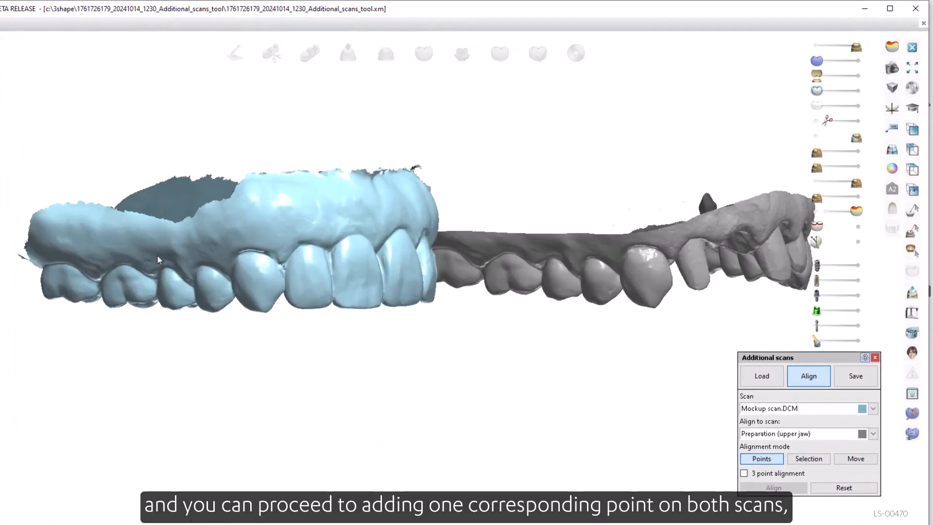
pyautogui.click(169, 270)
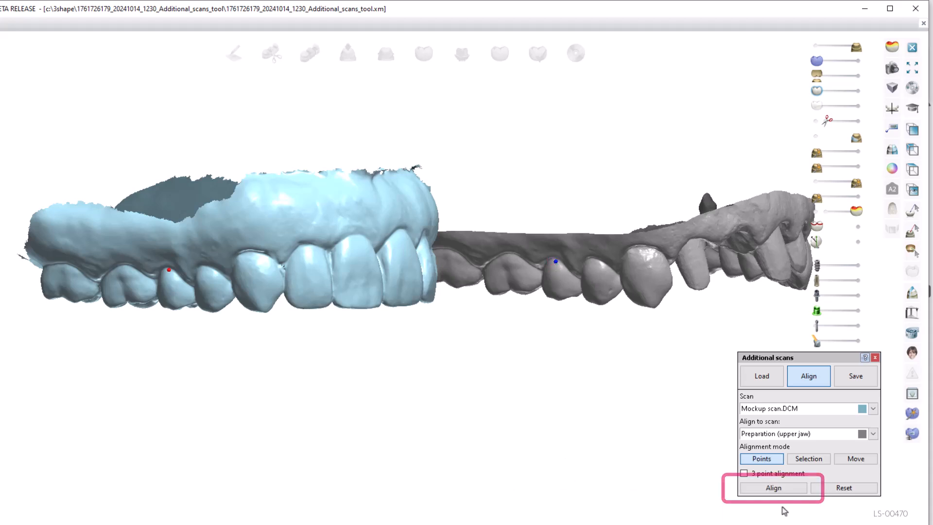
pyautogui.click(785, 488)
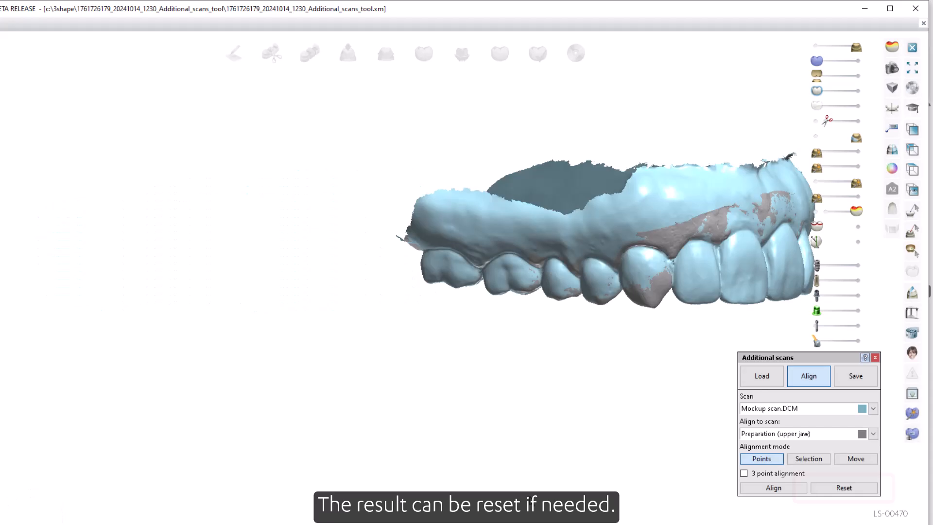
# Using 3 point alignment, mark the first two matching point pairs on both scans: right first molar and palatal side of right canine
pyautogui.moveTo(611, 406); pyautogui.dragTo(416, 434, button='middle')
pyautogui.moveTo(416, 434); pyautogui.dragTo(538, 397, button='right')
pyautogui.moveTo(538, 397); pyautogui.dragTo(350, 371, button='middle')
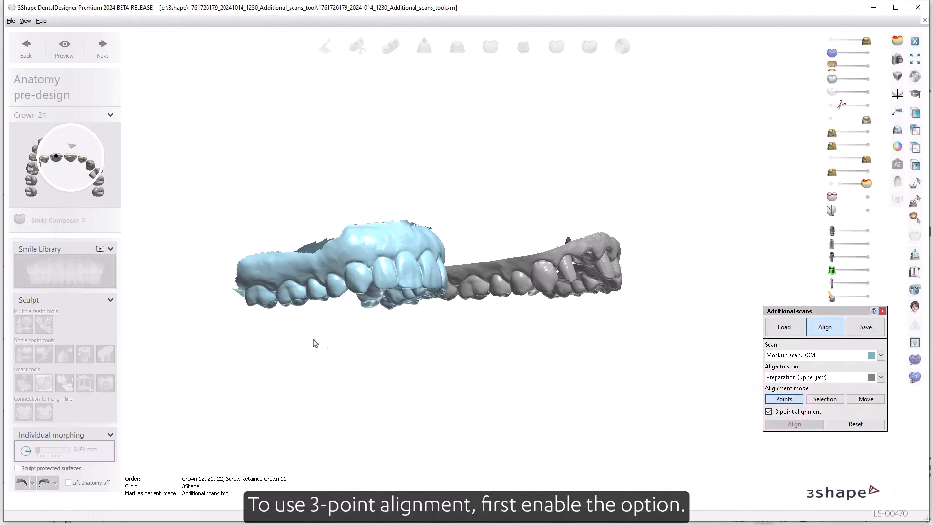
pyautogui.click(290, 280)
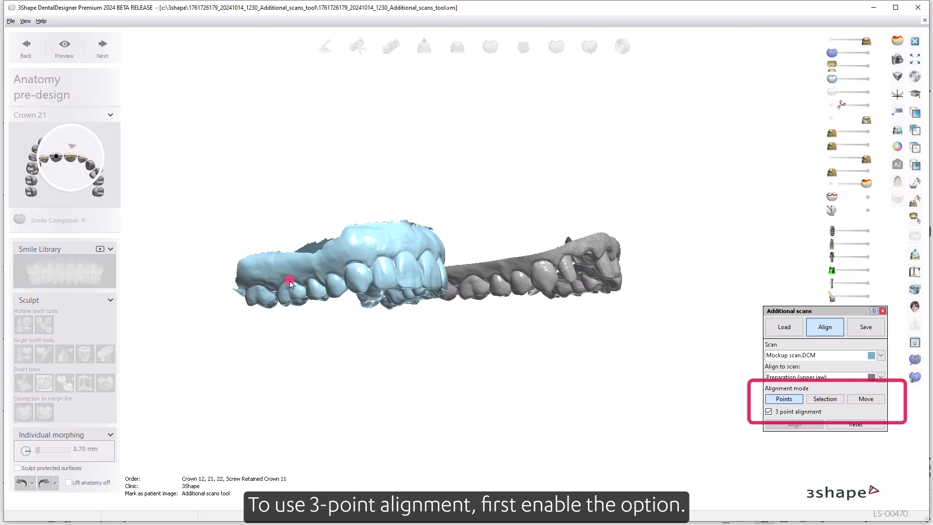
pyautogui.click(473, 277)
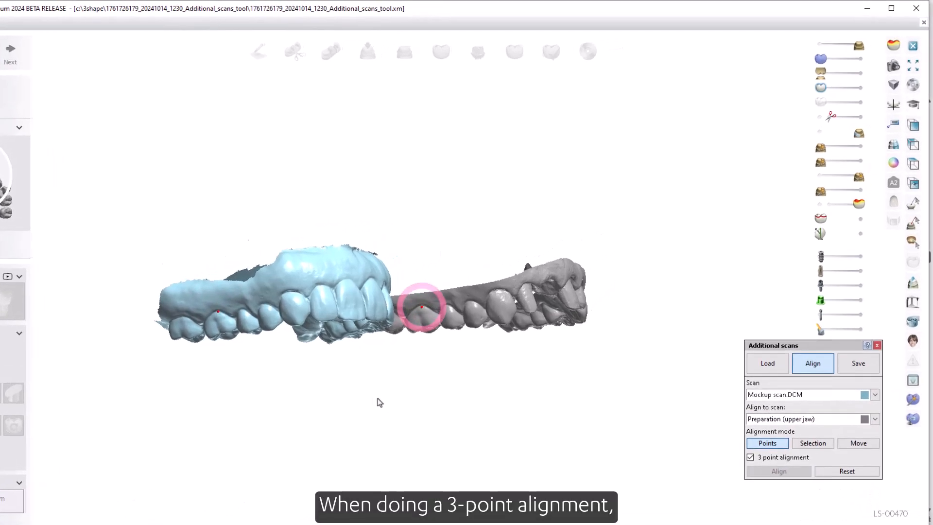
pyautogui.moveTo(377, 399); pyautogui.dragTo(371, 302, button='right')
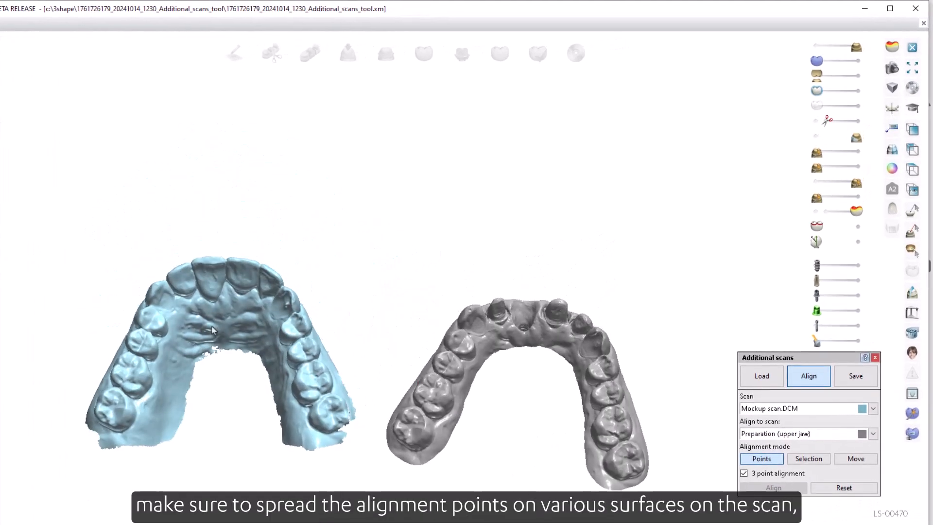
pyautogui.click(174, 310)
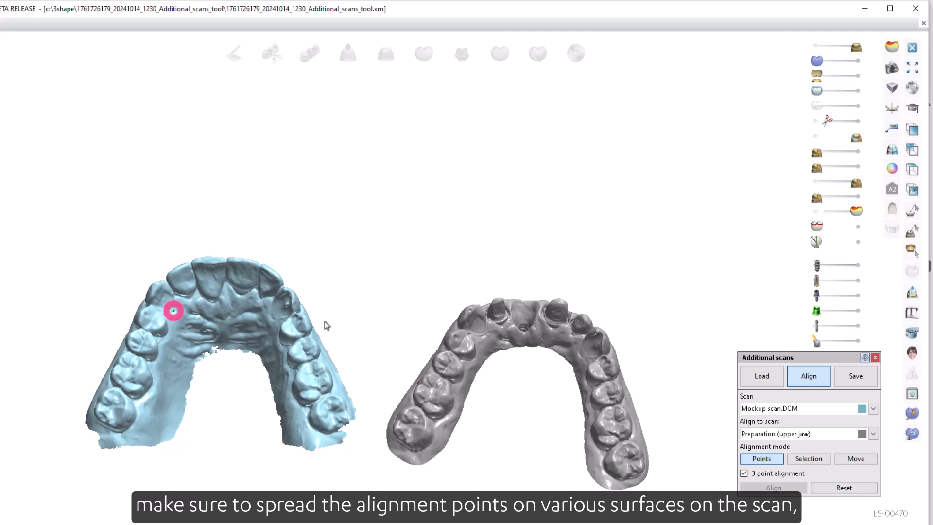
pyautogui.click(484, 336)
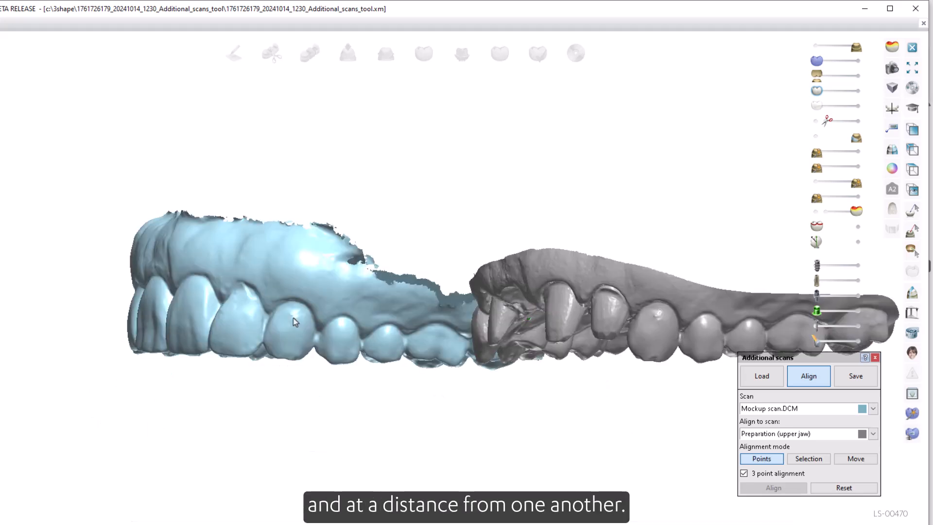
# Mark the third matching point pair on the left second premolar of both scans and align Mockup scan.DCM to the Preparation scan
pyautogui.click(293, 318)
pyautogui.click(655, 316)
pyautogui.scroll(-2, 531, 372)
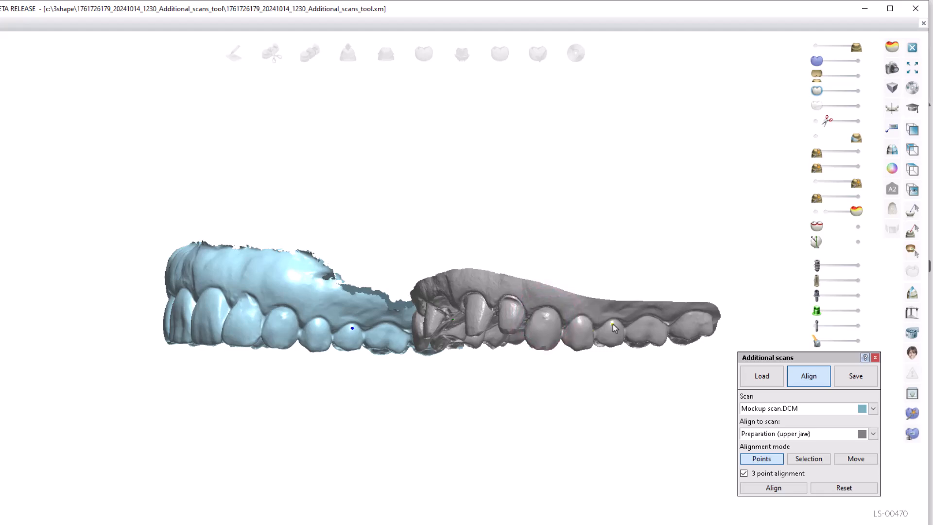
pyautogui.moveTo(572, 358); pyautogui.dragTo(389, 432, button='right')
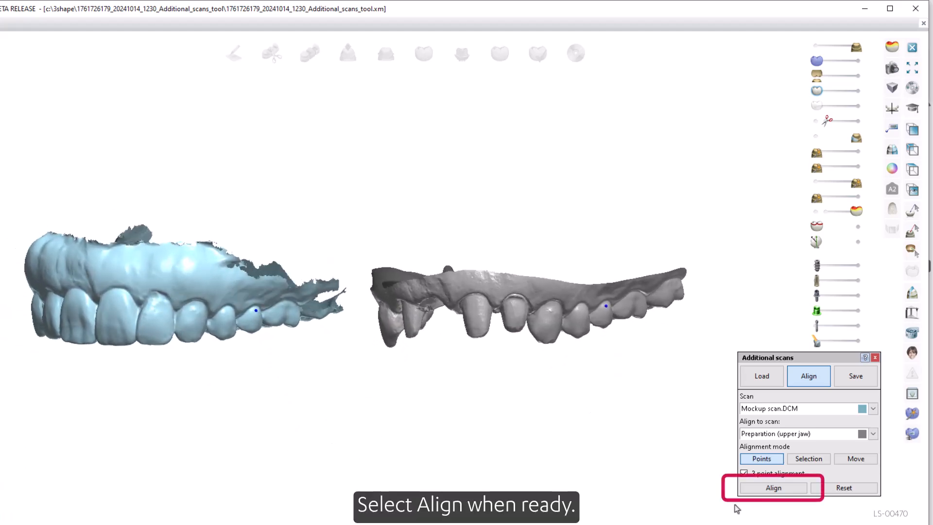
pyautogui.click(788, 491)
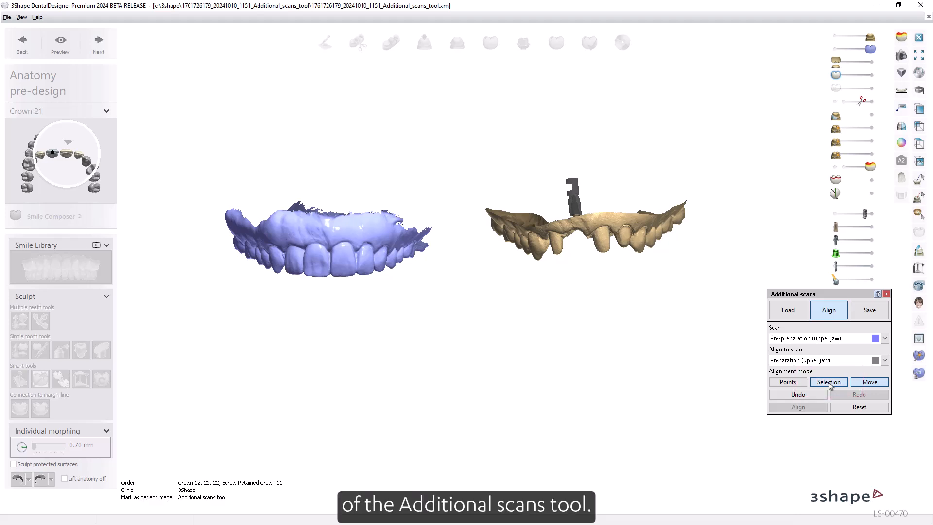
# Align the Pre-preparation (upper jaw) scan to the Preparation (upper jaw) scan in Selection mode without marking areas, and inspect the overlap
pyautogui.click(830, 382)
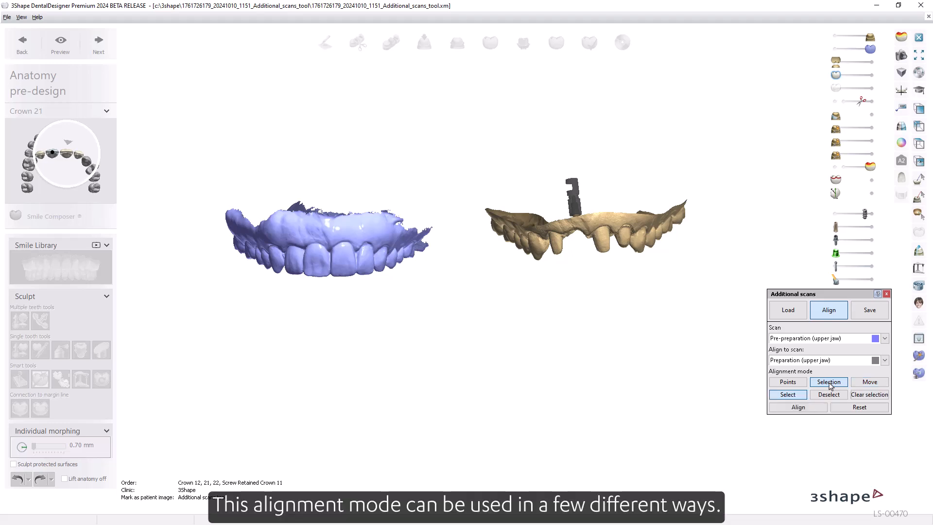
pyautogui.click(800, 407)
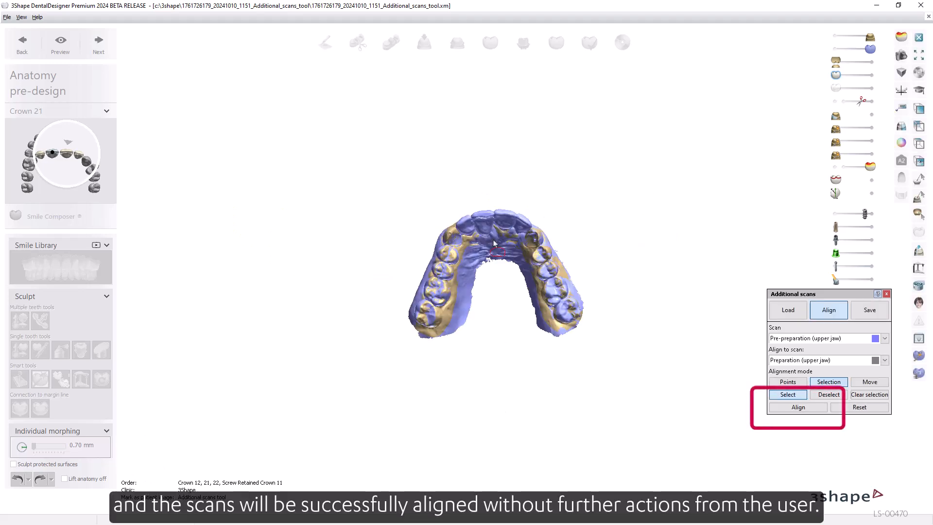
pyautogui.scroll(3, 495, 255)
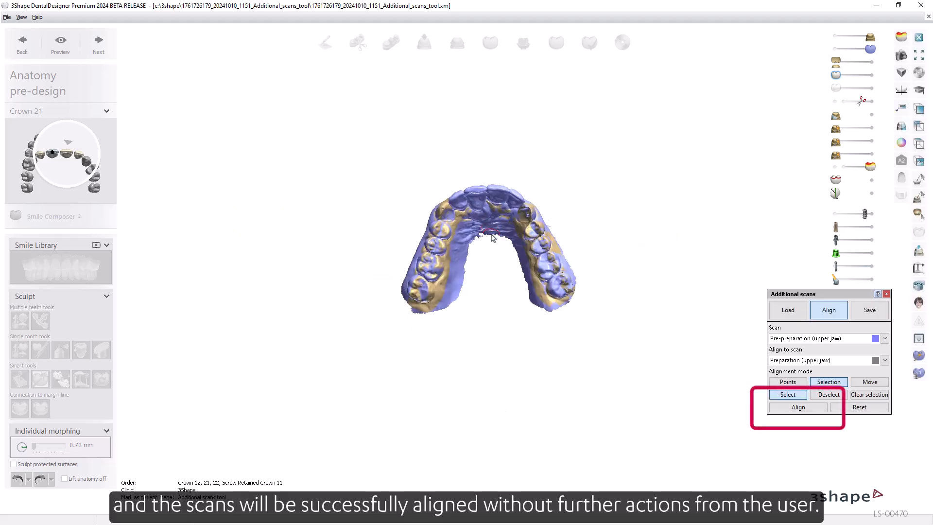
pyautogui.scroll(5, 494, 255)
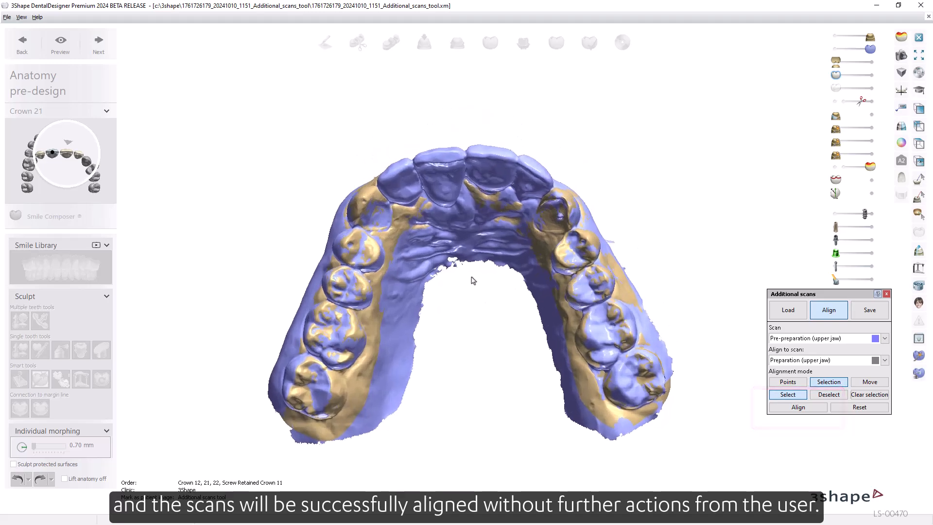
pyautogui.moveTo(471, 291); pyautogui.dragTo(449, 386, button='right')
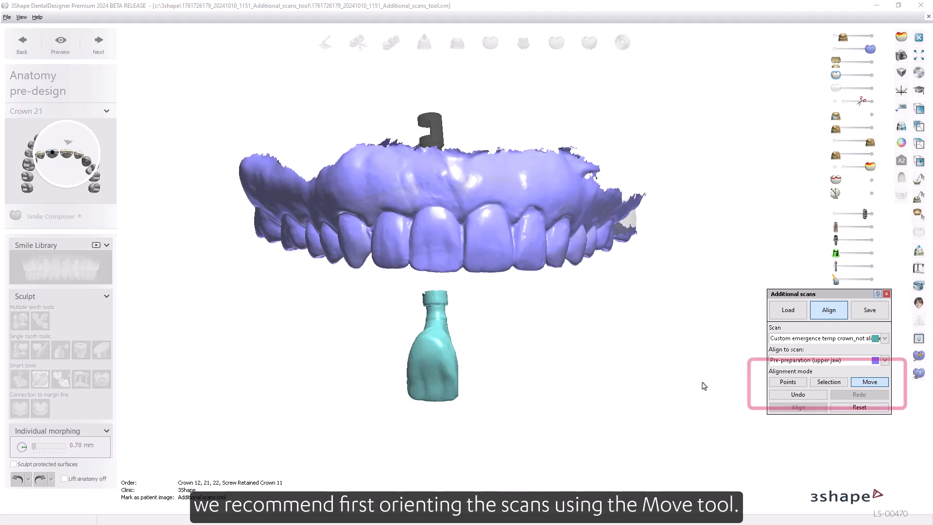
# In Selection mode, mark the facial surface of the right central incisor on the Pre-preparation scan and of the custom emergence temp crown
pyautogui.click(820, 382)
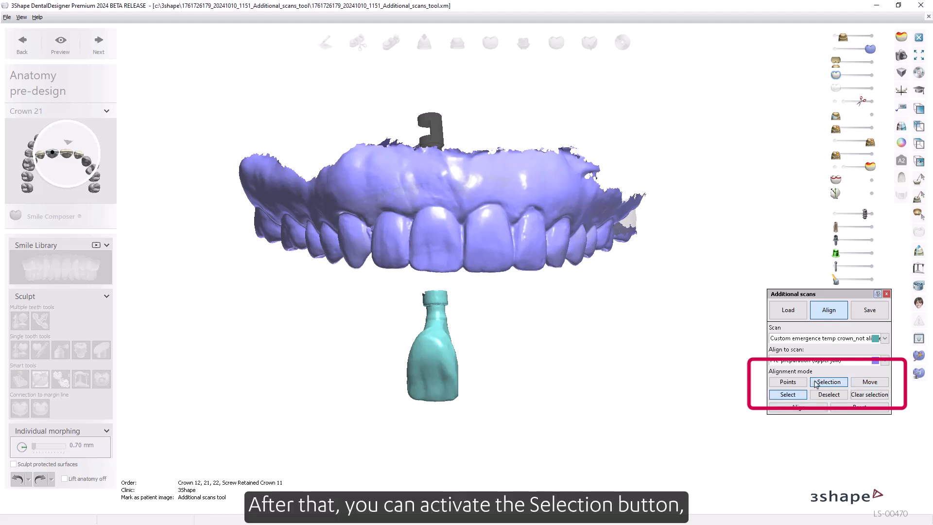
pyautogui.moveTo(428, 245)
pyautogui.mouseDown()
pyautogui.moveTo(428, 255)
pyautogui.moveTo(427, 238)
pyautogui.mouseUp()
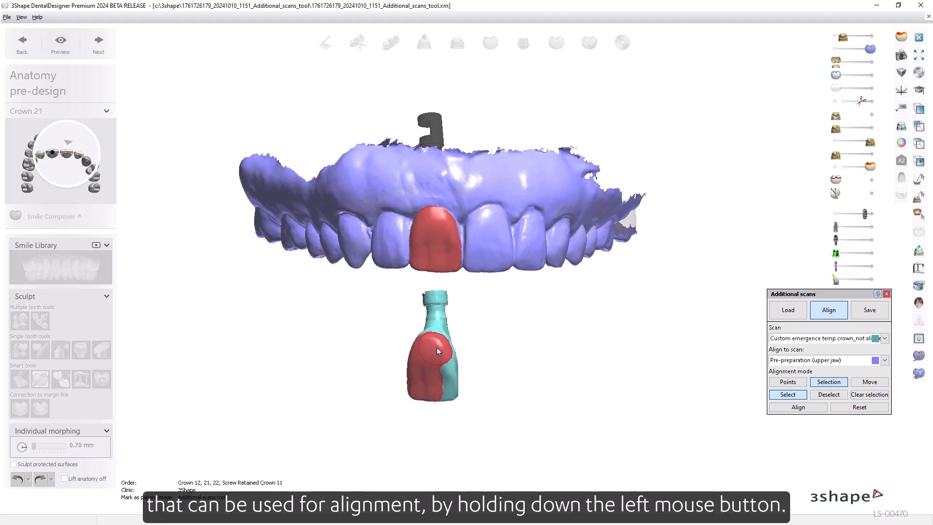
pyautogui.moveTo(437, 351); pyautogui.dragTo(438, 366)
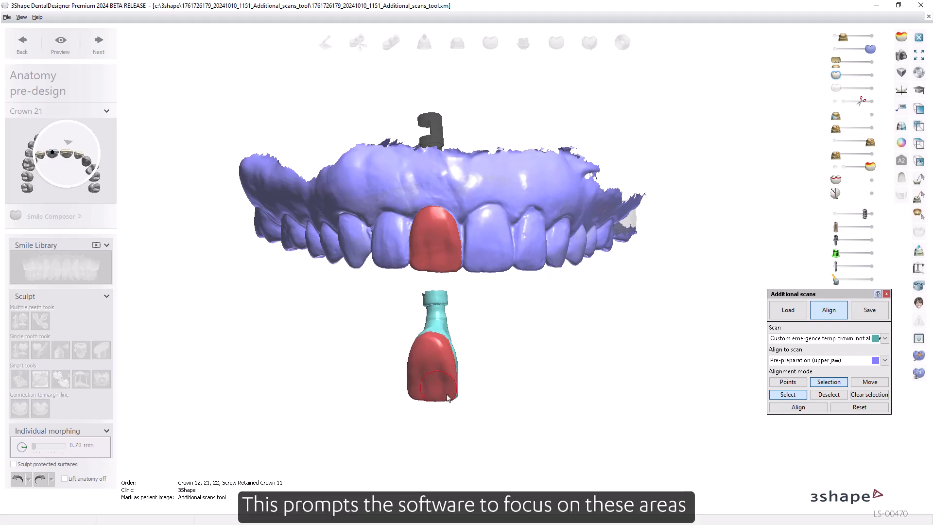
# With a smaller selection diameter, mark the palatal incisal areas of the temp crown and right central incisor, erasing excess from the adjacent incisor
pyautogui.moveTo(494, 411); pyautogui.dragTo(486, 266, button='right')
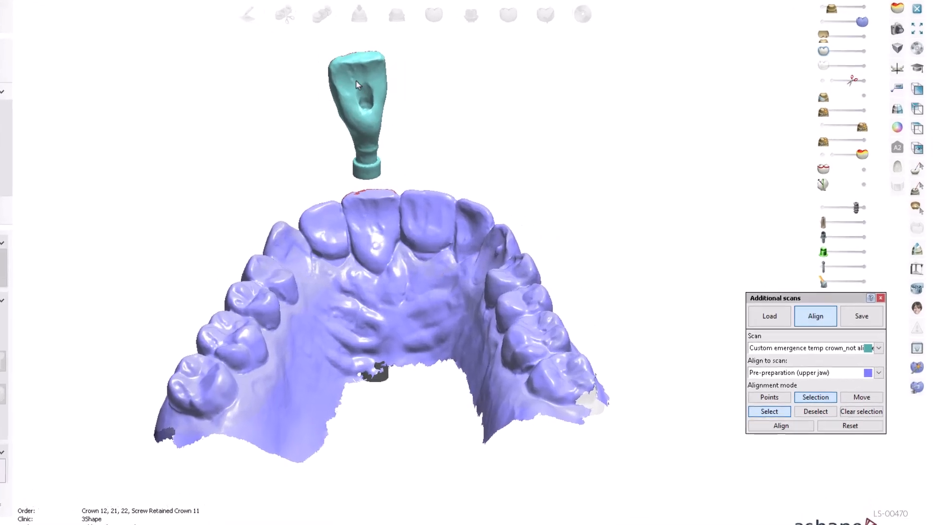
pyautogui.scroll(1, 404, 91)
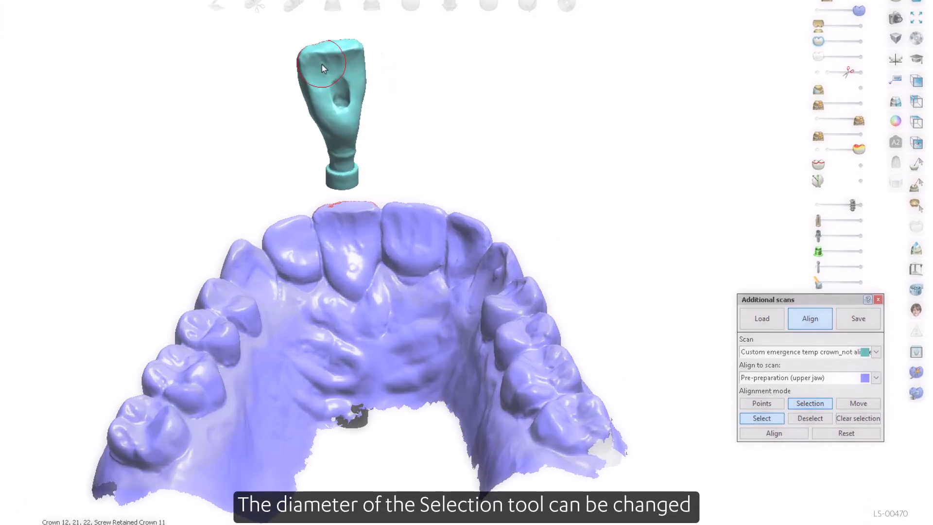
pyautogui.keyDown('ctrl'); pyautogui.scroll(-1, 324, 69); pyautogui.keyUp('ctrl')
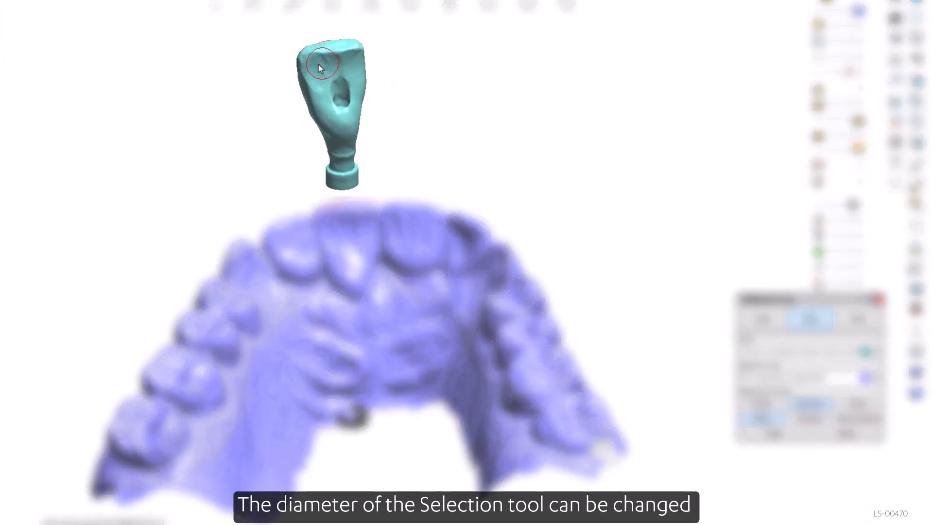
pyautogui.keyDown('shift'); pyautogui.scroll(-2, 317, 63); pyautogui.keyUp('shift')
pyautogui.keyDown('shift'); pyautogui.scroll(2, 314, 62); pyautogui.keyUp('shift')
pyautogui.click(314, 62)
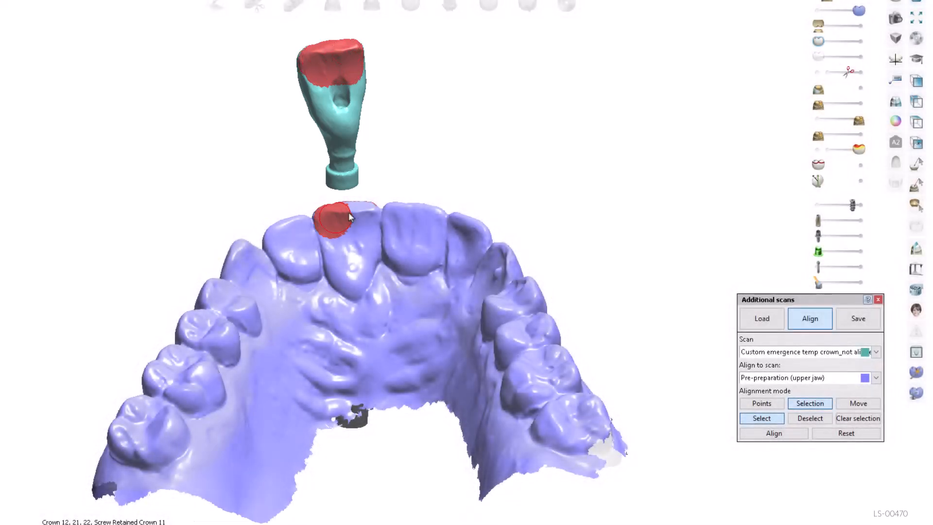
pyautogui.moveTo(372, 235)
pyautogui.mouseDown()
pyautogui.moveTo(390, 223)
pyautogui.moveTo(415, 247)
pyautogui.moveTo(438, 232)
pyautogui.mouseUp()
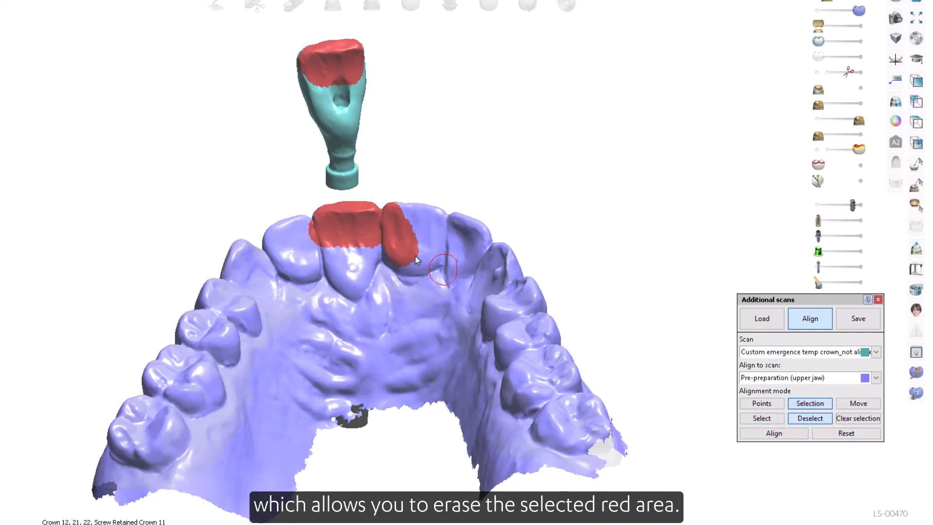
pyautogui.moveTo(398, 256); pyautogui.dragTo(398, 219)
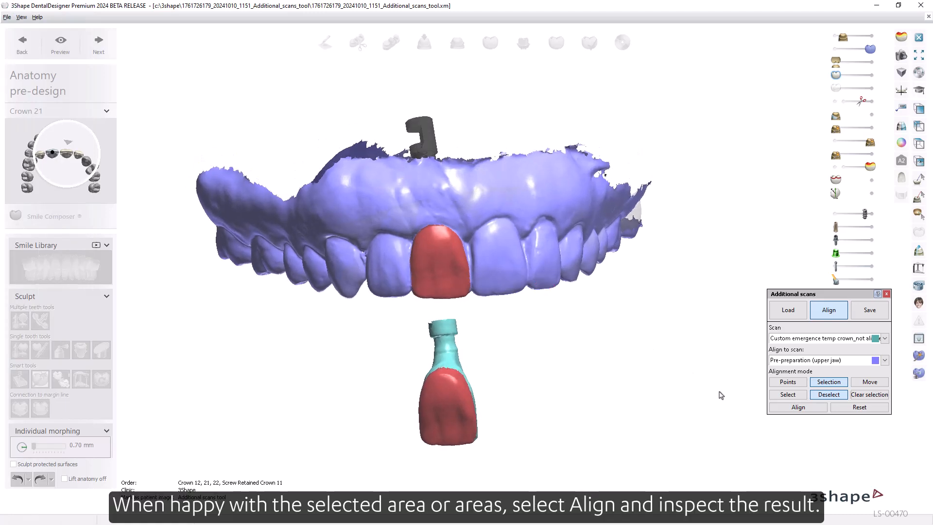
# Align the custom emergence temp crown to the Pre-preparation (upper jaw) scan using the marked areas and inspect the result with changed scan coloring
pyautogui.click(798, 407)
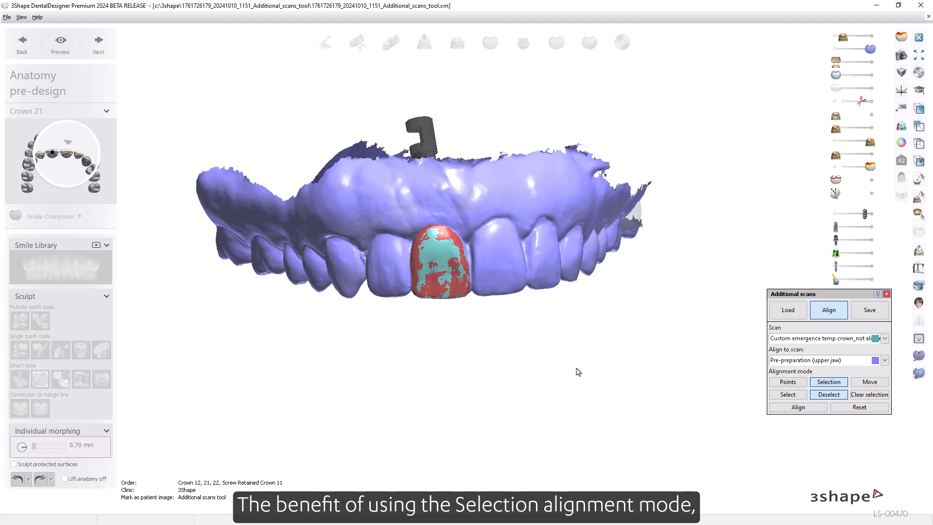
pyautogui.moveTo(554, 404)
pyautogui.mouseDown(button='right')
pyautogui.moveTo(511, 402)
pyautogui.moveTo(560, 403)
pyautogui.mouseUp(button='right')
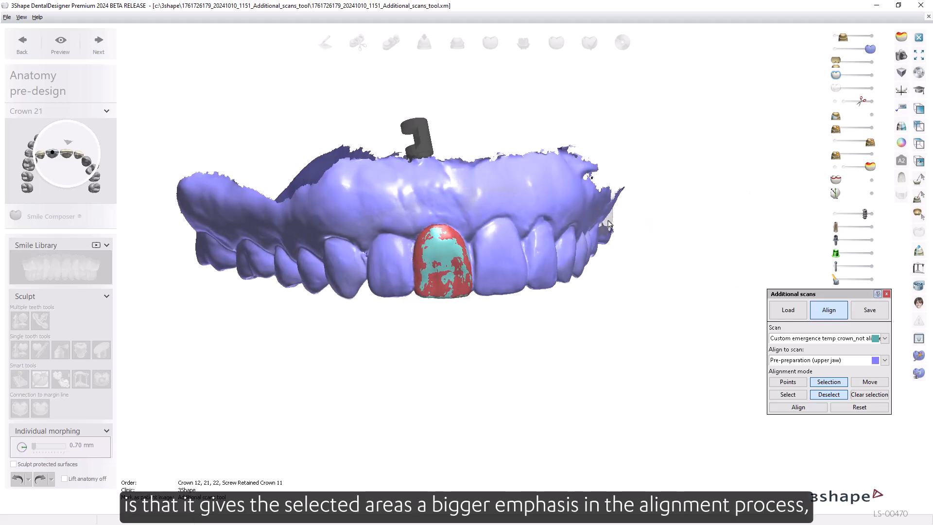
pyautogui.moveTo(607, 220); pyautogui.dragTo(635, 266, button='middle')
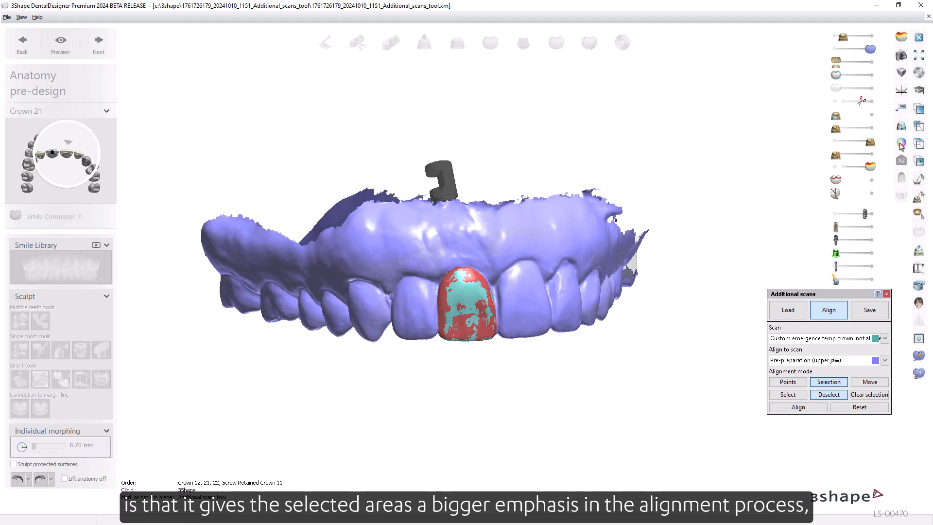
pyautogui.click(898, 125)
pyautogui.moveTo(666, 271)
pyautogui.mouseDown(button='right')
pyautogui.moveTo(627, 271)
pyautogui.moveTo(665, 273)
pyautogui.mouseUp(button='right')
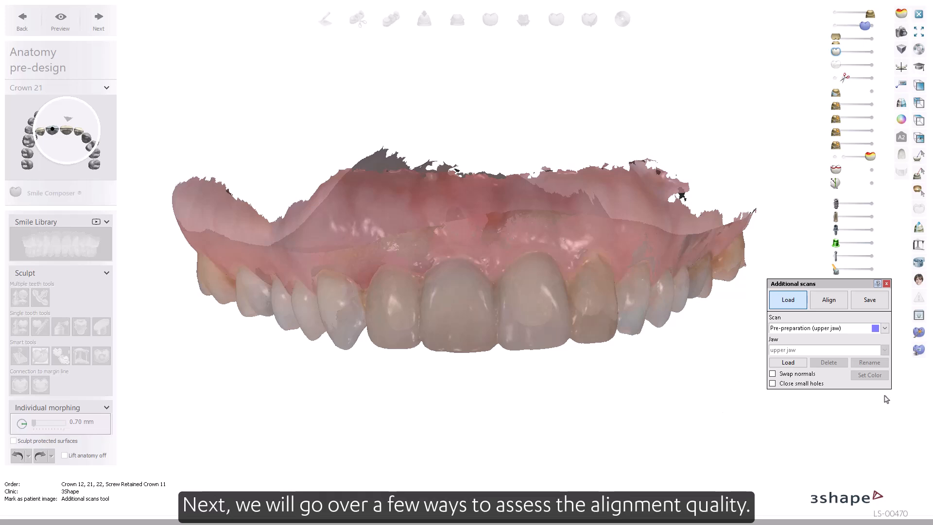
# Change the scans' texture display and examine the overlap pattern of the aligned scans from the side and close up
pyautogui.click(902, 122)
pyautogui.moveTo(490, 415)
pyautogui.mouseDown(button='right')
pyautogui.moveTo(542, 407)
pyautogui.moveTo(496, 417)
pyautogui.mouseUp(button='right')
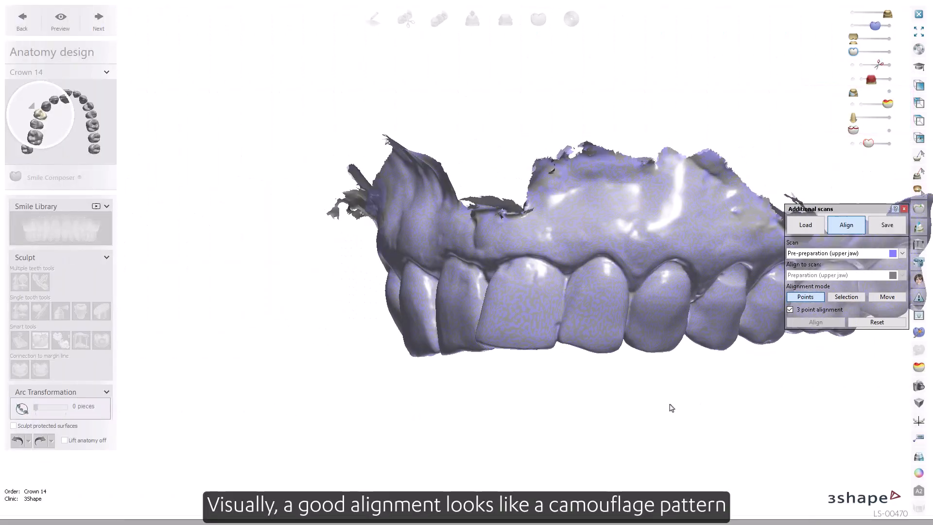
pyautogui.moveTo(669, 404); pyautogui.dragTo(739, 415, button='right')
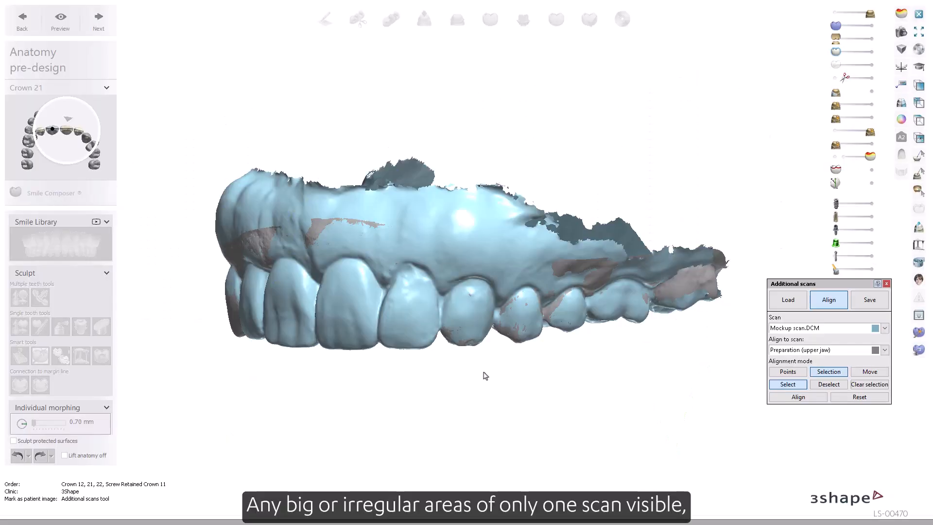
pyautogui.scroll(3, 485, 372)
pyautogui.scroll(1, 504, 367)
pyautogui.moveTo(504, 367); pyautogui.dragTo(447, 427, button='middle')
pyautogui.moveTo(454, 474); pyautogui.dragTo(518, 461, button='middle')
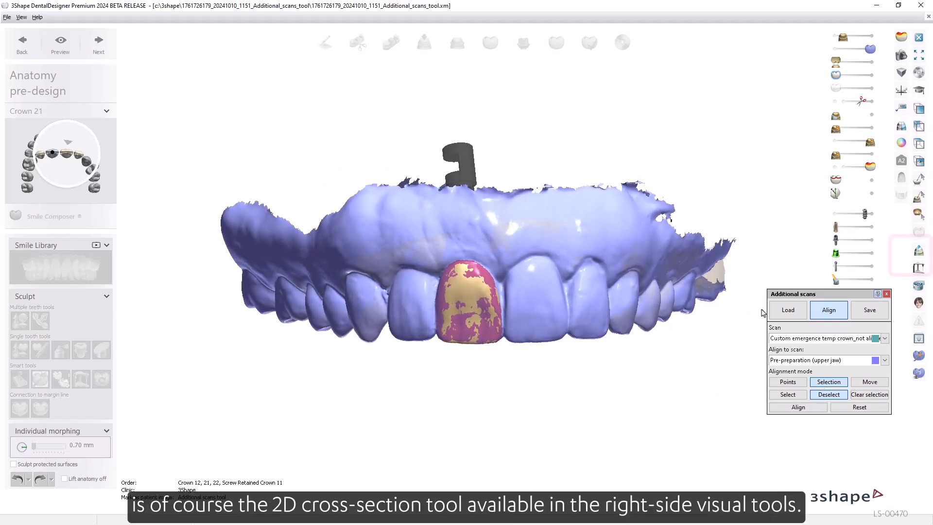
# Create a 2D cross-section running vertically through the temp crown at the right central incisor
pyautogui.click(918, 257)
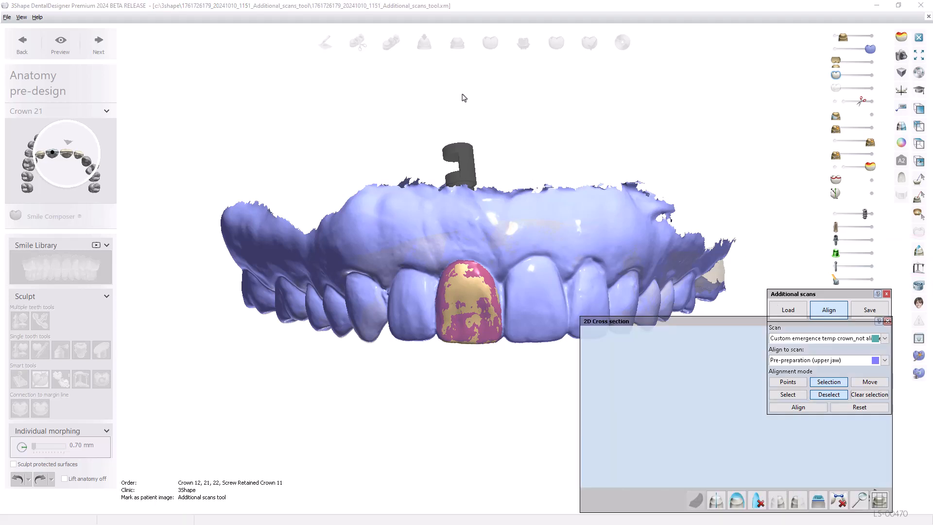
pyautogui.moveTo(455, 115); pyautogui.dragTo(482, 486)
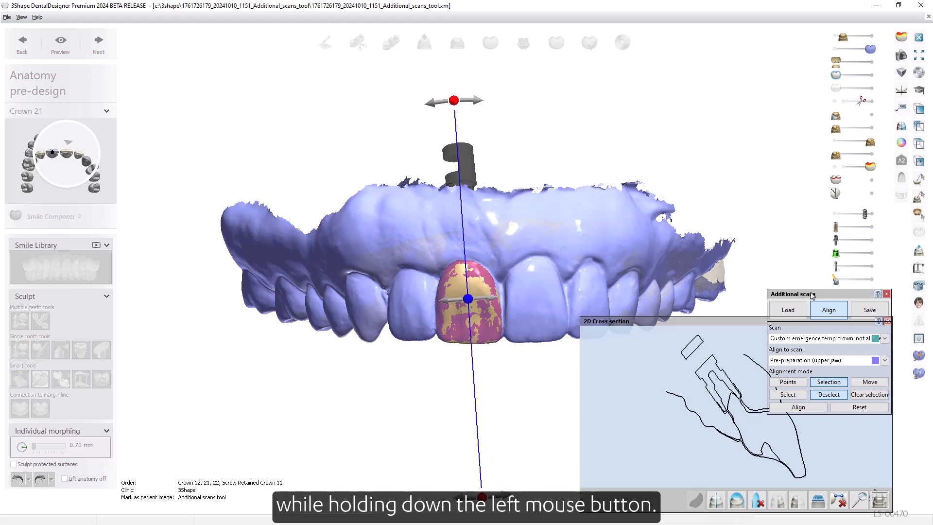
pyautogui.scroll(-3, 535, 250)
pyautogui.moveTo(535, 251); pyautogui.dragTo(496, 157, button='middle')
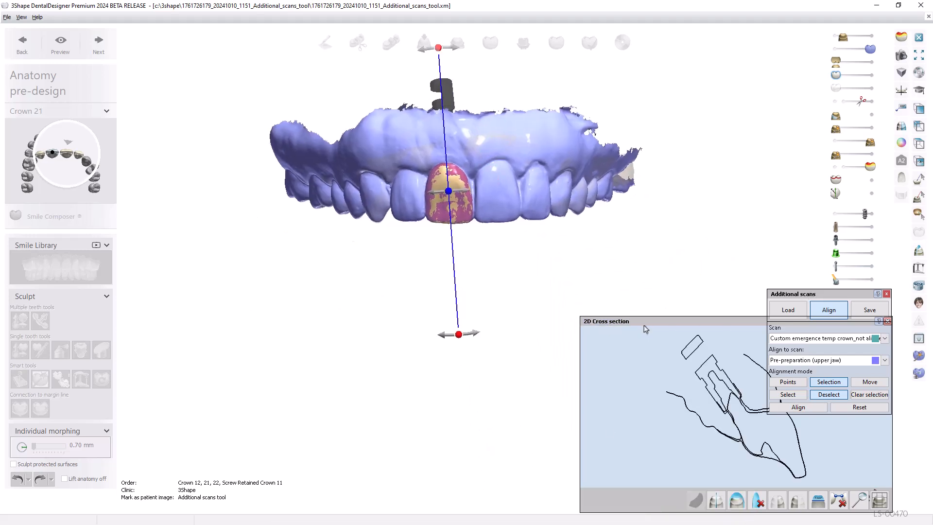
# Enlarge the 2D cross-section view around the incisor contours and shift the section plane sideways to compare the scan outlines in surrounding areas
pyautogui.moveTo(645, 326); pyautogui.dragTo(468, 309)
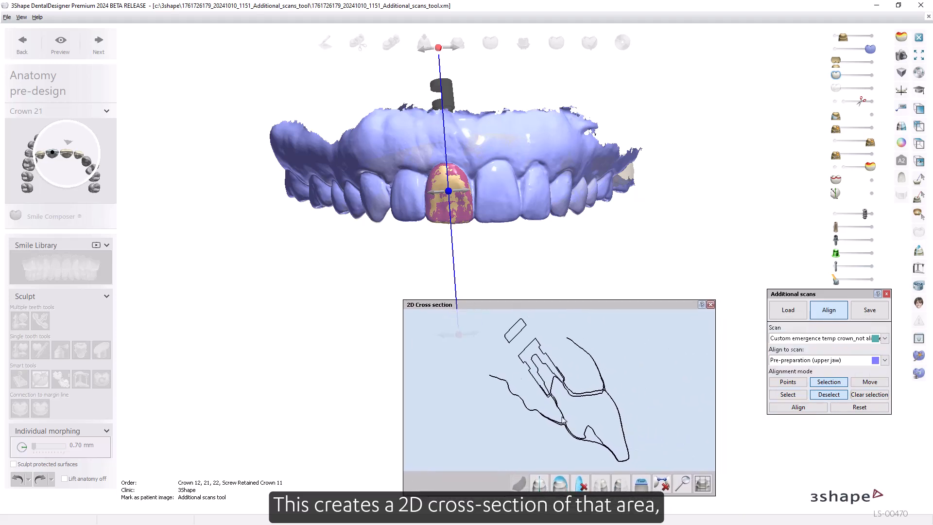
pyautogui.scroll(3, 592, 442)
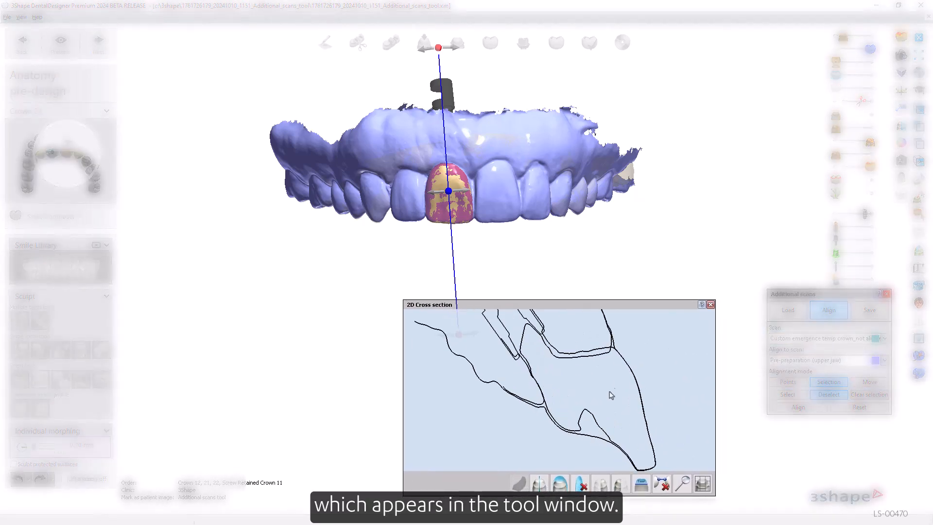
pyautogui.moveTo(673, 302); pyautogui.dragTo(655, 242)
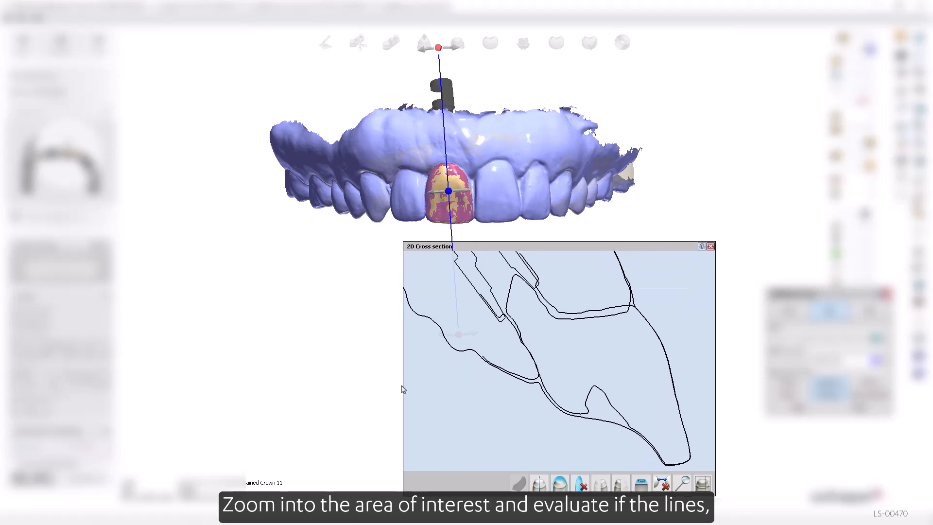
pyautogui.moveTo(401, 388); pyautogui.dragTo(281, 389)
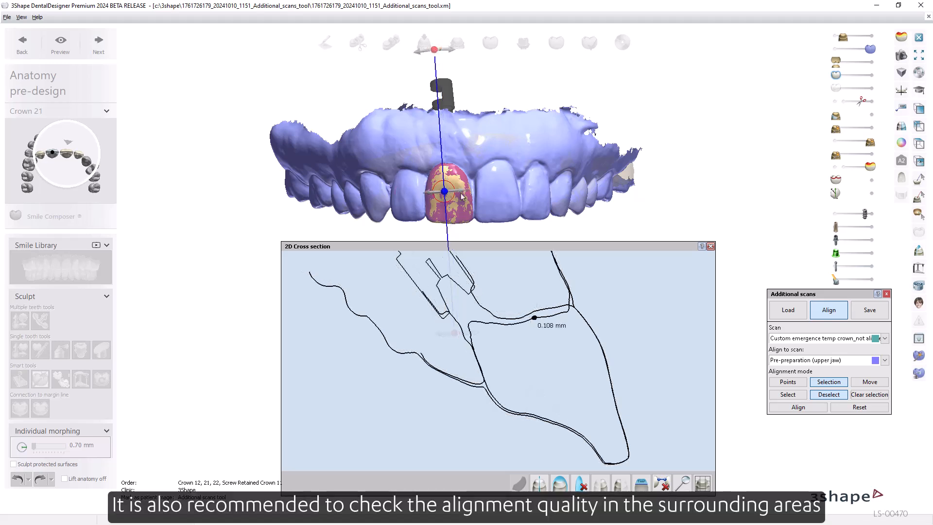
pyautogui.moveTo(459, 194); pyautogui.dragTo(411, 206)
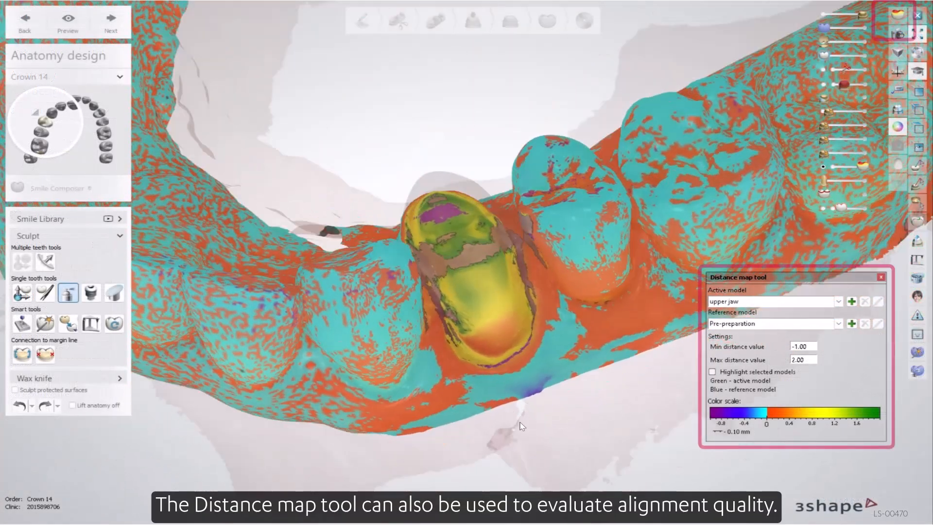
# Examine the distance map of the upper jaw against the Pre-preparation with its overlay faded and restored, and shift the denture scans' cross-section plane
pyautogui.moveTo(520, 422); pyautogui.dragTo(532, 386, button='right')
pyautogui.moveTo(862, 166); pyautogui.dragTo(843, 173)
pyautogui.moveTo(760, 202); pyautogui.dragTo(763, 185, button='right')
pyautogui.moveTo(835, 164); pyautogui.dragTo(864, 167)
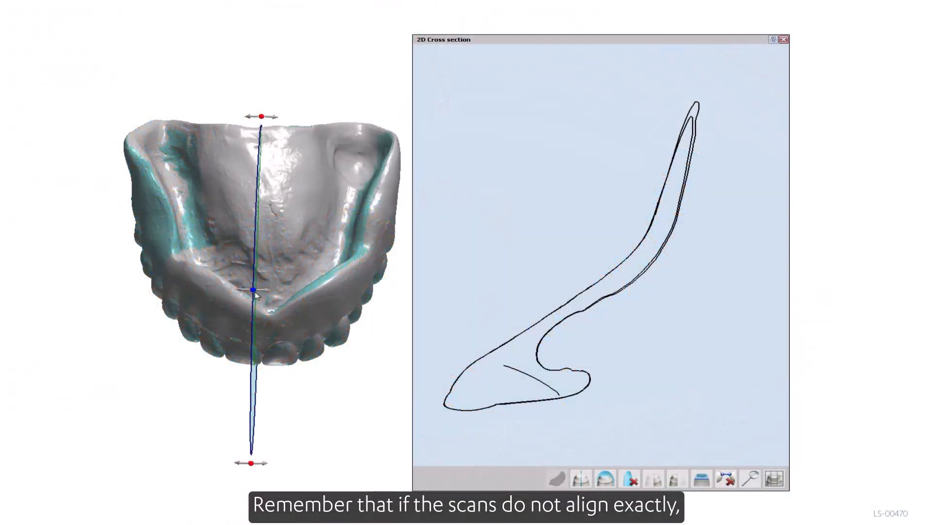
pyautogui.moveTo(254, 292); pyautogui.dragTo(292, 308)
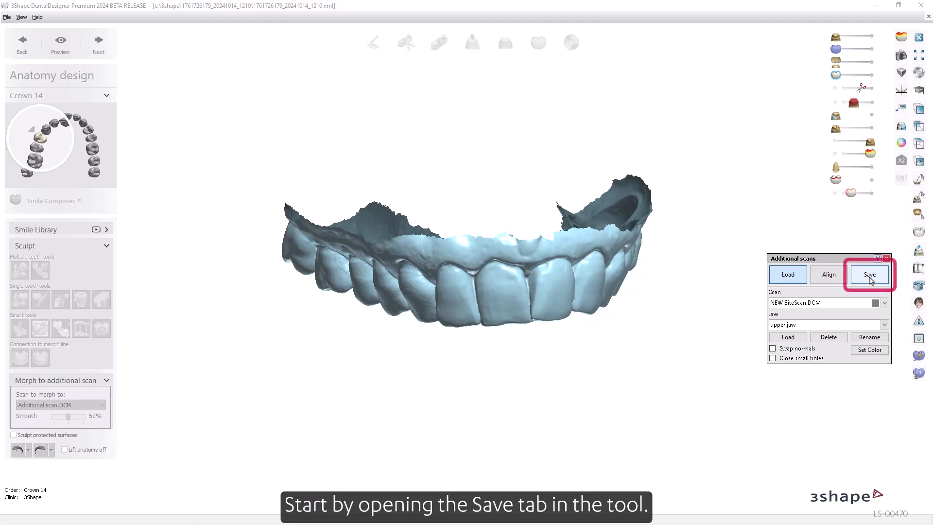
# Save the upper jaw scan model as a DCM file named "New scan" in the Save Additional Scans folder
pyautogui.click(870, 276)
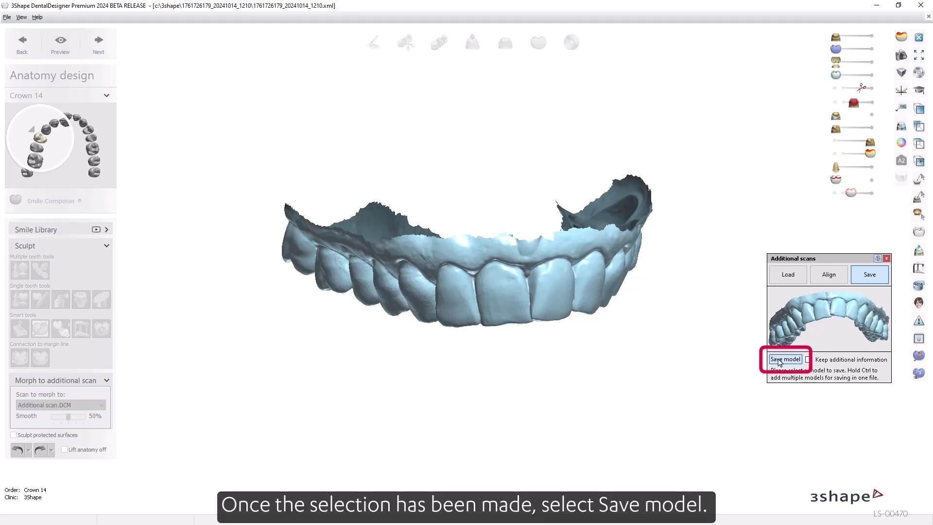
pyautogui.click(779, 361)
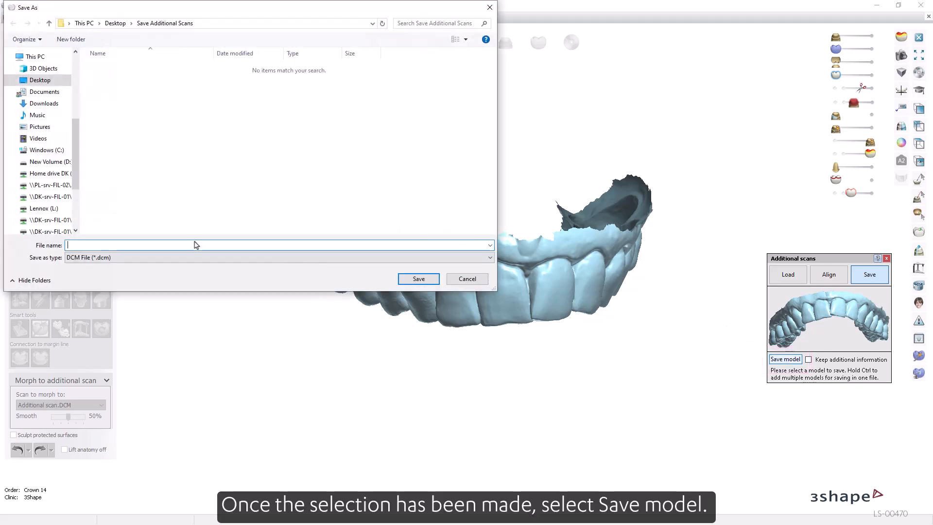
pyautogui.write('New scan')
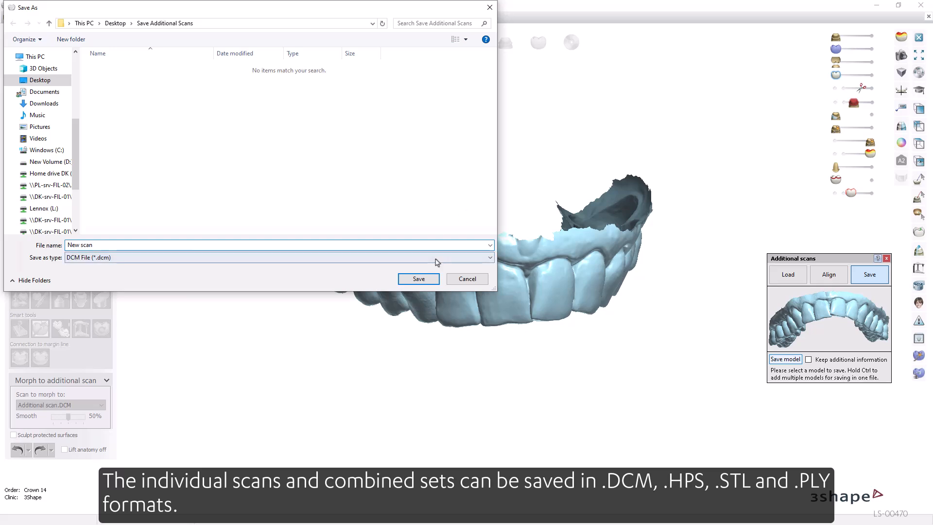
pyautogui.click(436, 259)
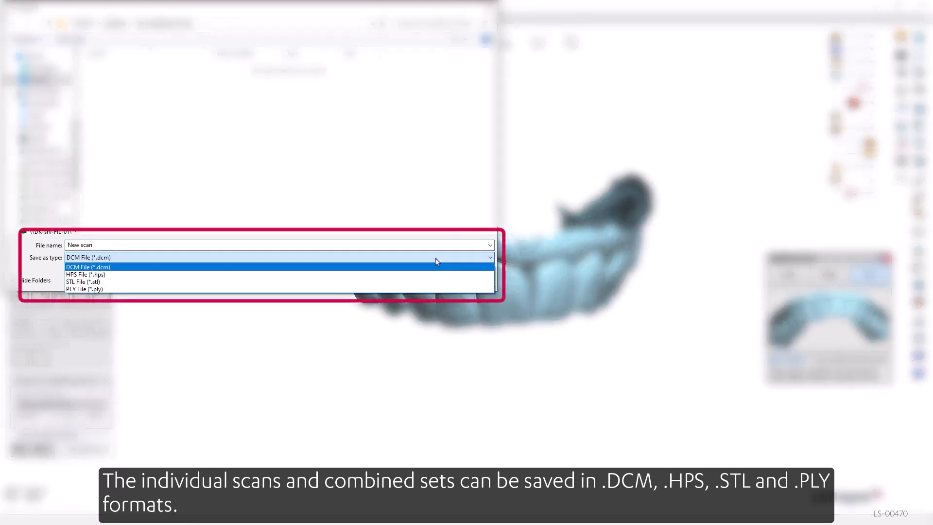
pyautogui.click(436, 266)
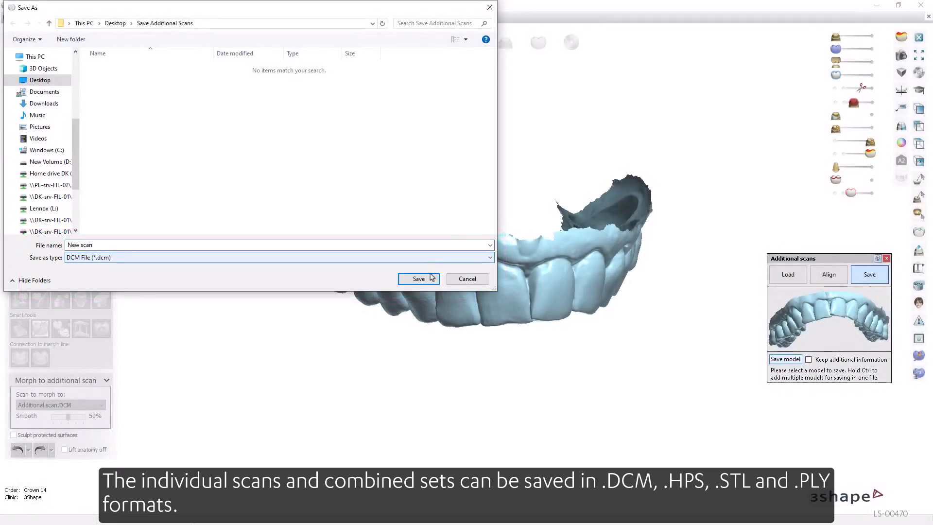
pyautogui.click(419, 279)
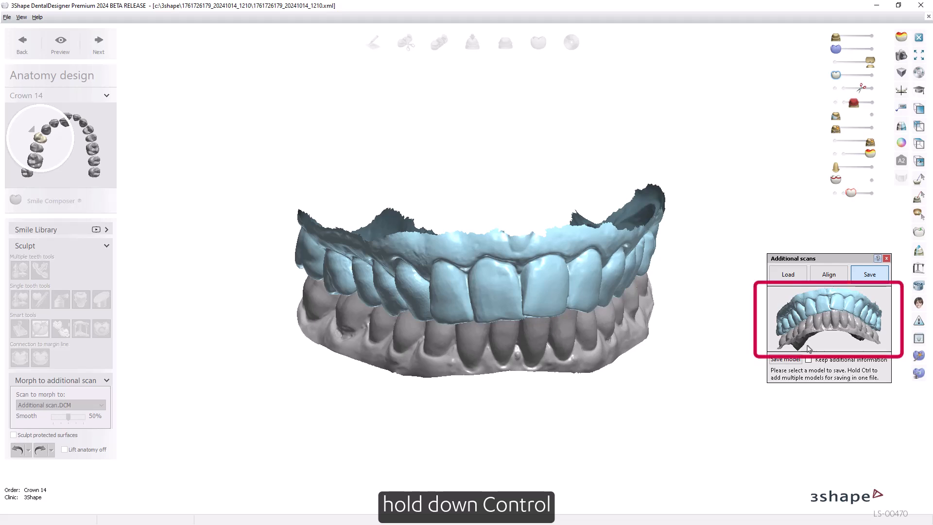
# Save the upper and lower jaw scans together as one combined model, and inspect a jaw model in 3Shape 3D Viewer
pyautogui.moveTo(826, 324); pyautogui.dragTo(815, 346, button='right')
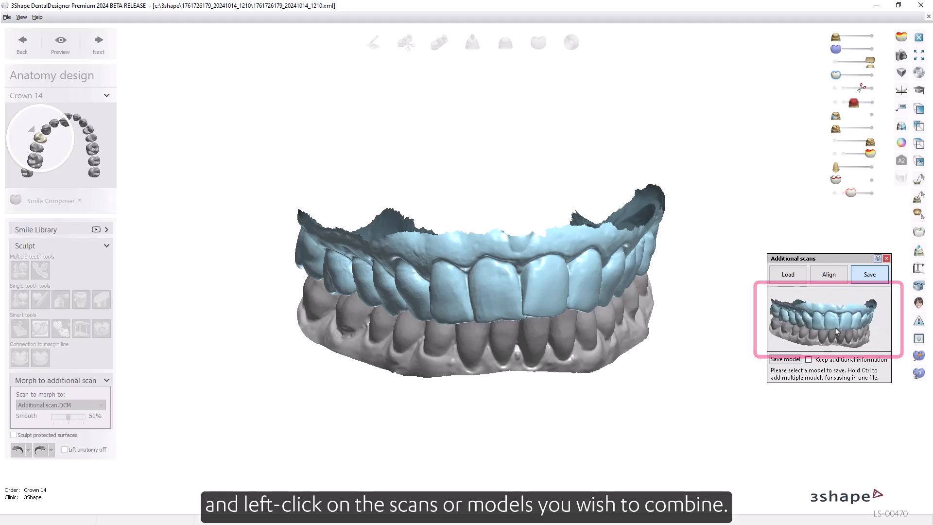
pyautogui.click(796, 363)
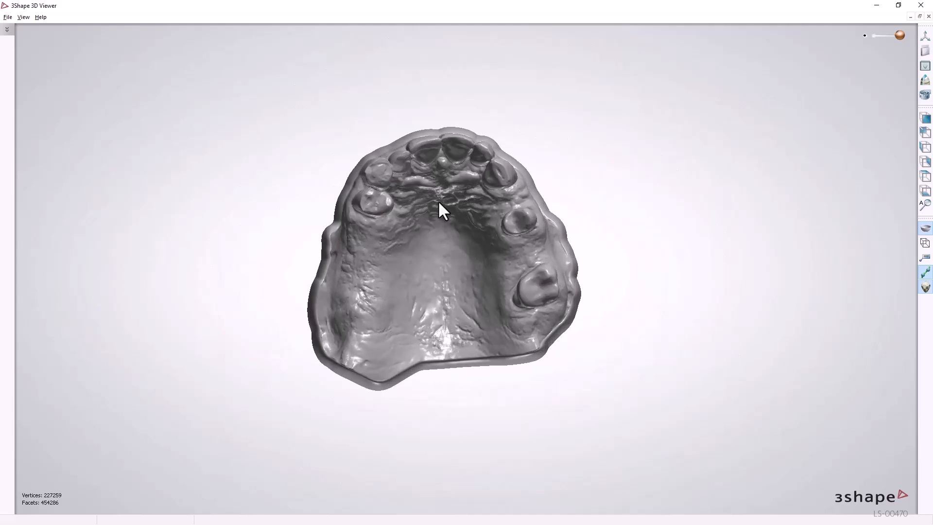
pyautogui.moveTo(439, 203); pyautogui.dragTo(380, 253, button='right')
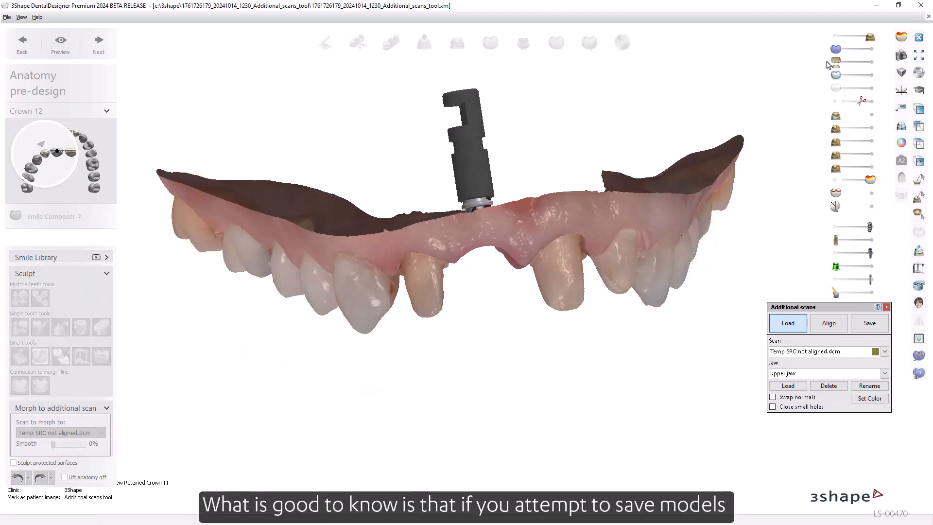
# Hide the upper jaw scan and the scan body to isolate the implant components, and bring up the model saving options
pyautogui.moveTo(871, 42); pyautogui.dragTo(818, 54)
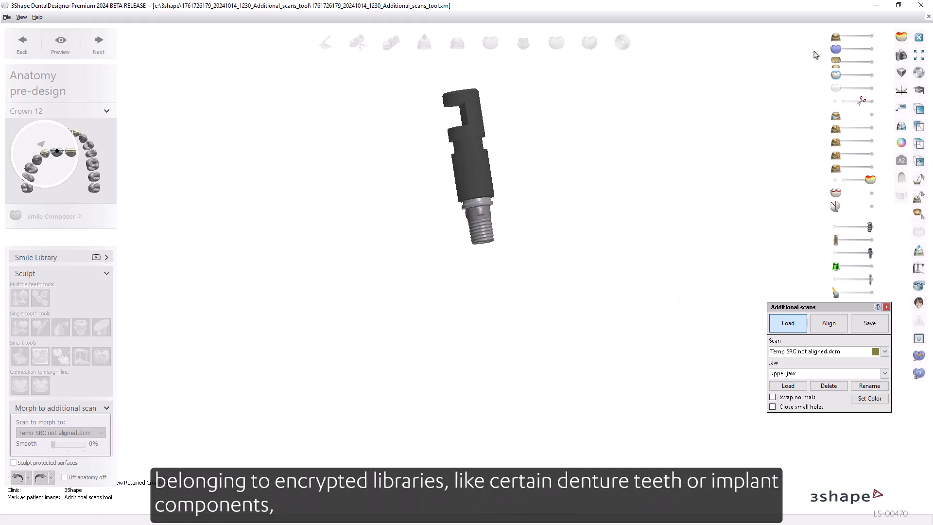
pyautogui.scroll(3, 542, 144)
pyautogui.moveTo(521, 202); pyautogui.dragTo(538, 248, button='middle')
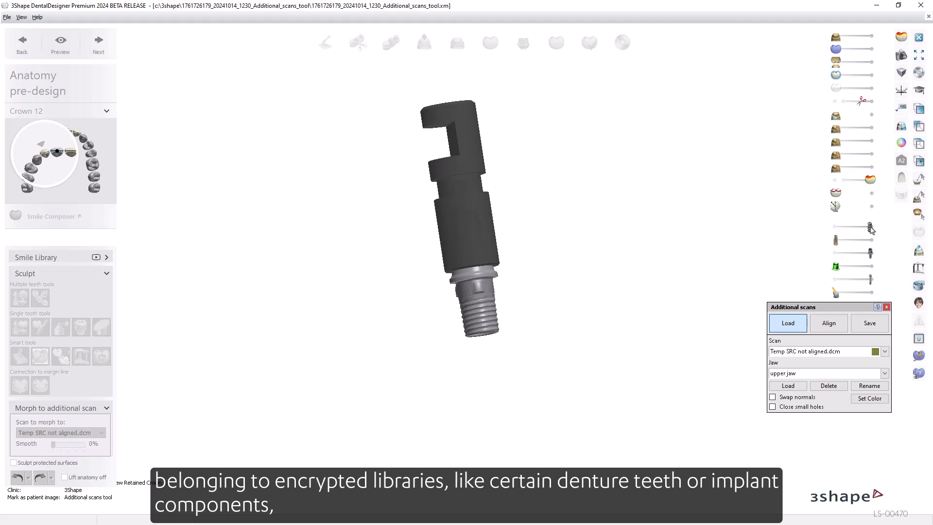
pyautogui.moveTo(871, 228); pyautogui.dragTo(813, 237)
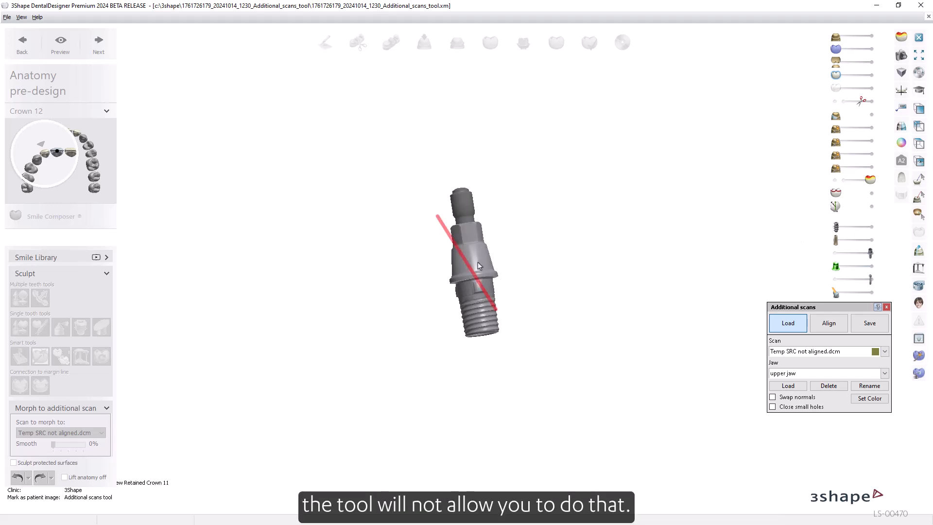
pyautogui.click(869, 325)
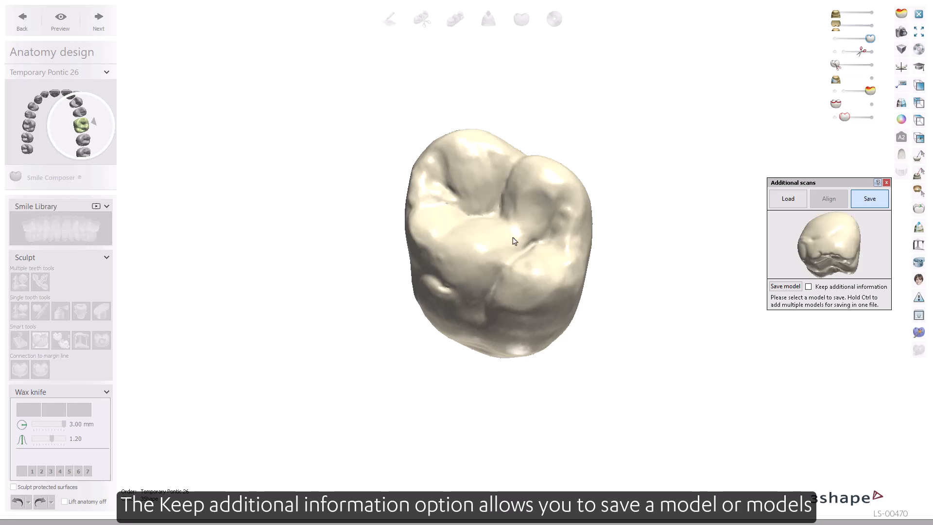
# Enable keeping additional information when saving the temporary pontic 26, and display the jaw scan around it
pyautogui.moveTo(865, 265); pyautogui.dragTo(856, 238, button='right')
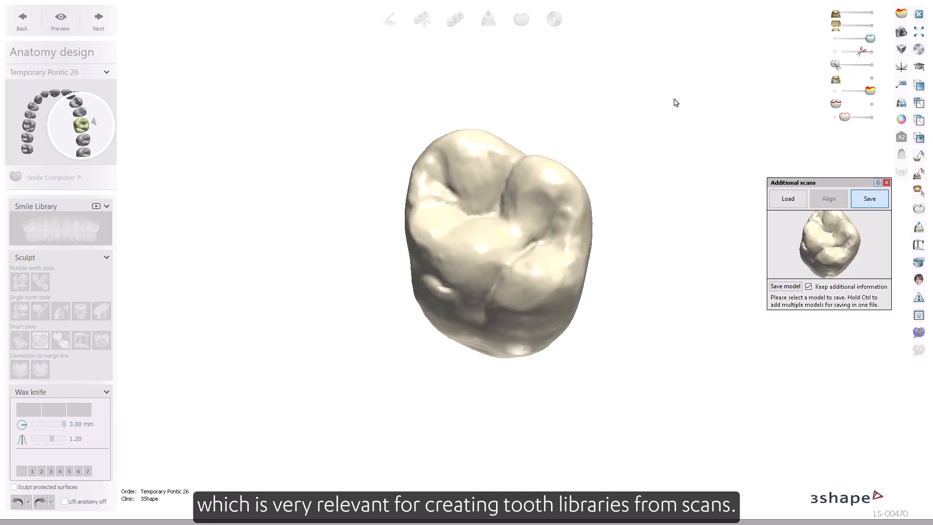
pyautogui.moveTo(837, 14); pyautogui.dragTo(871, 14)
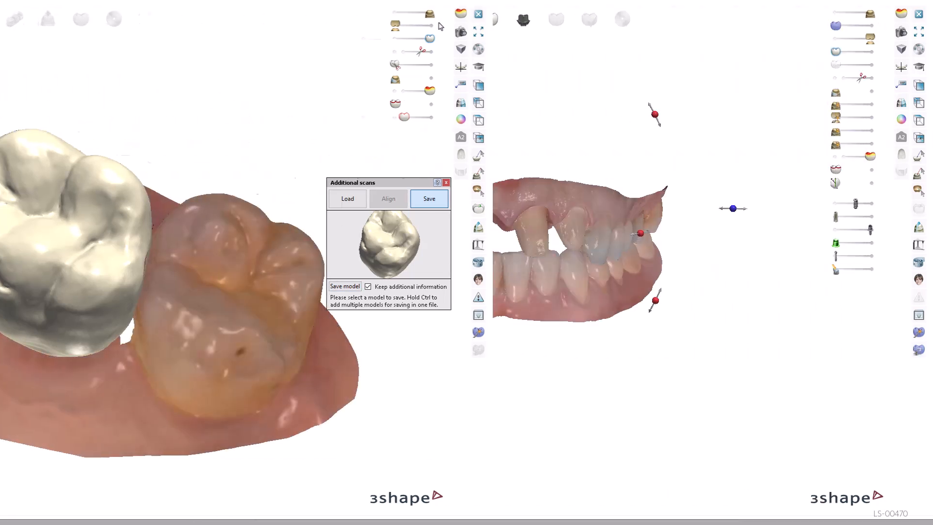
# Set the static occlusion to Bite in Virtual articulation, and bring up the saving options of the Additional scans tool
pyautogui.click(184, 100)
pyautogui.click(162, 118)
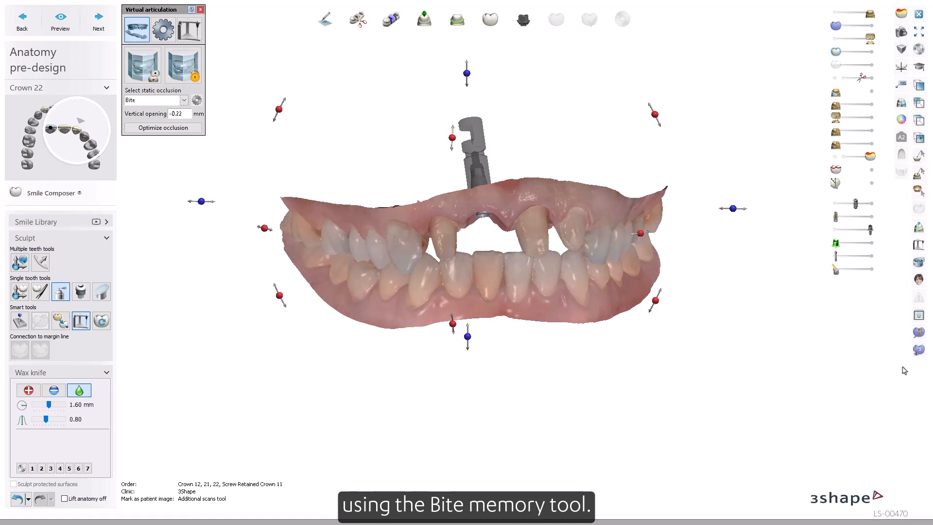
pyautogui.click(919, 333)
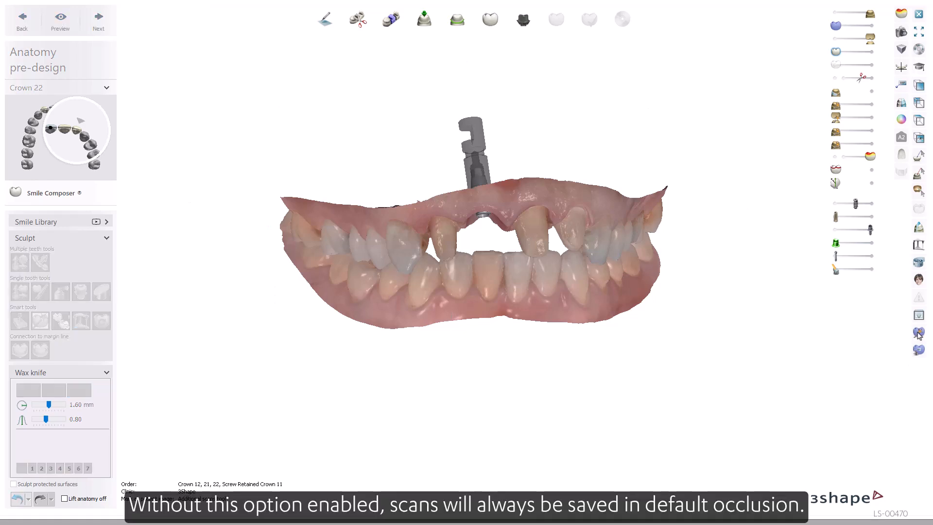
pyautogui.click(870, 301)
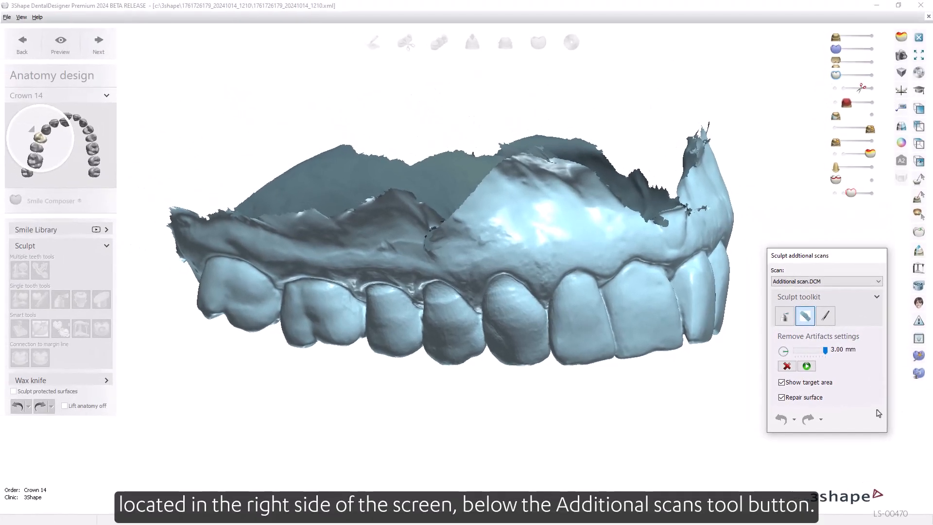
# Choose Additional scan.DCM as the scan to sculpt
pyautogui.click(861, 282)
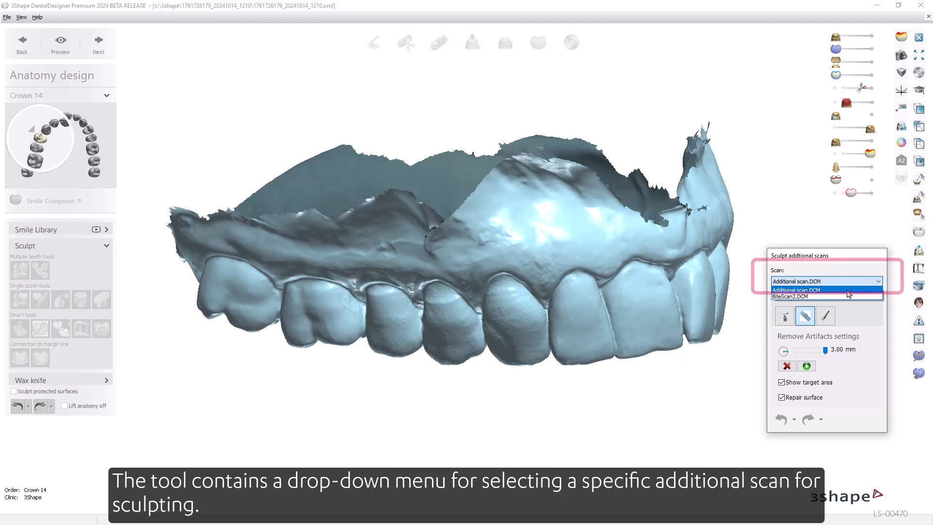
pyautogui.click(848, 291)
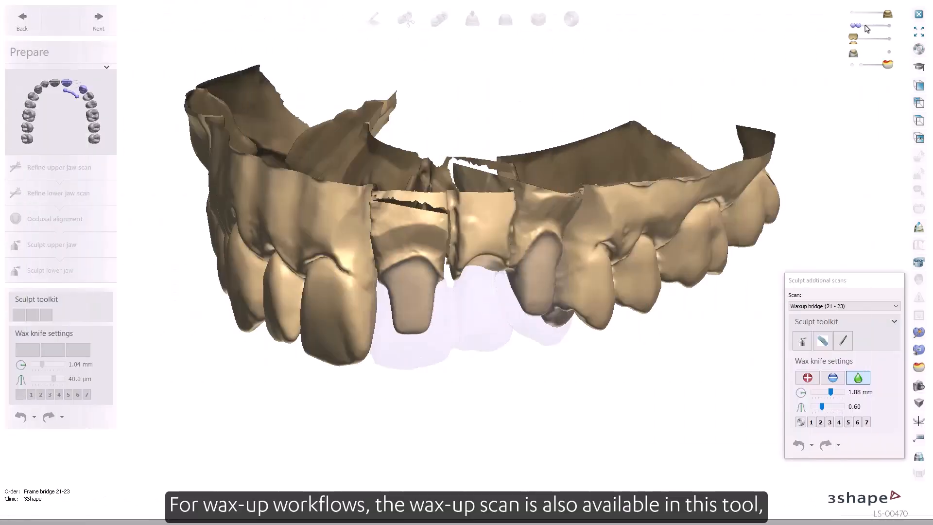
# Show Waxup bridge (21 - 23) fully opaque and smooth the side of its rear tooth with a 2.16 mm wax knife
pyautogui.moveTo(857, 26); pyautogui.dragTo(889, 26)
pyautogui.scroll(3, 514, 365)
pyautogui.moveTo(514, 366); pyautogui.dragTo(589, 366, button='right')
pyautogui.click(876, 308)
pyautogui.click(876, 313)
pyautogui.keyDown('shift'); pyautogui.scroll(2, 524, 345); pyautogui.keyUp('shift')
pyautogui.moveTo(527, 342); pyautogui.dragTo(524, 324)
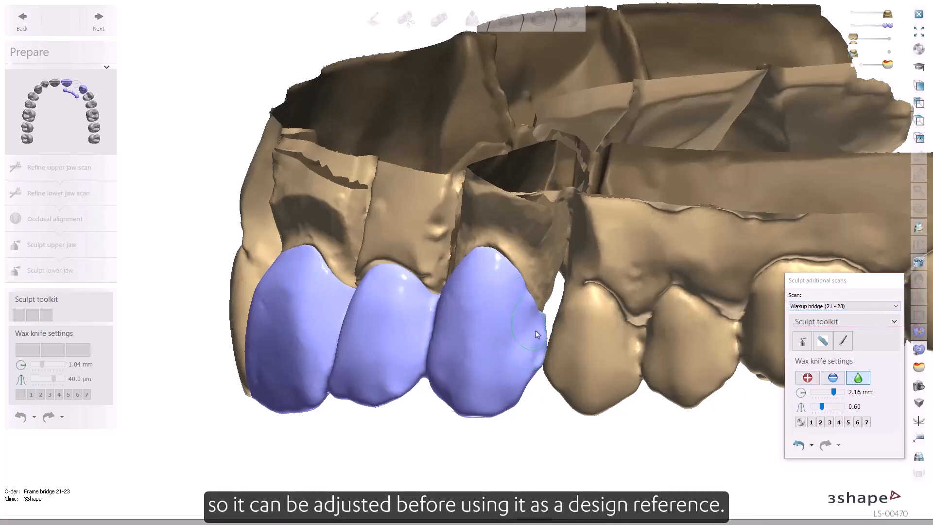
pyautogui.moveTo(542, 327); pyautogui.dragTo(558, 424, button='right')
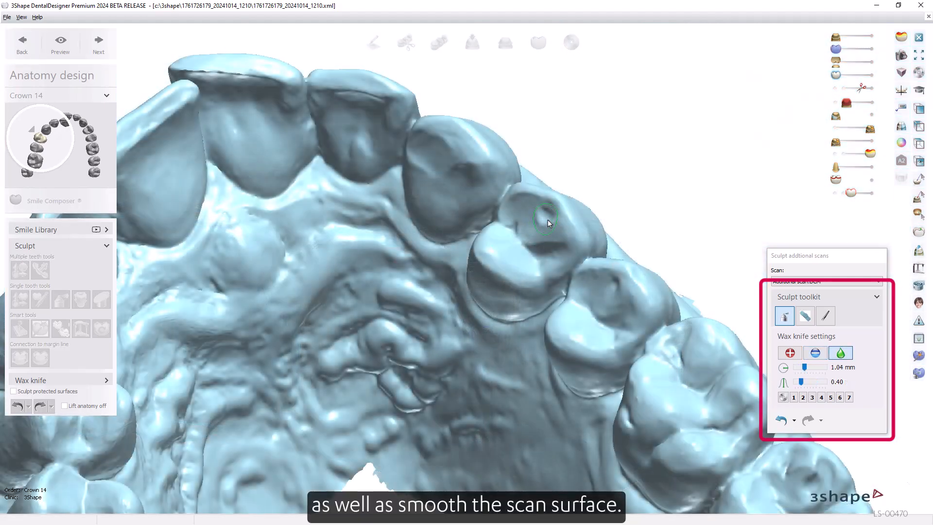
# Smooth the first premolar's chewing surface on Additional scan.DCM with a 1.04 mm wax knife, and morph its cusp with a 5.11 mm radius
pyautogui.moveTo(547, 219); pyautogui.dragTo(546, 218)
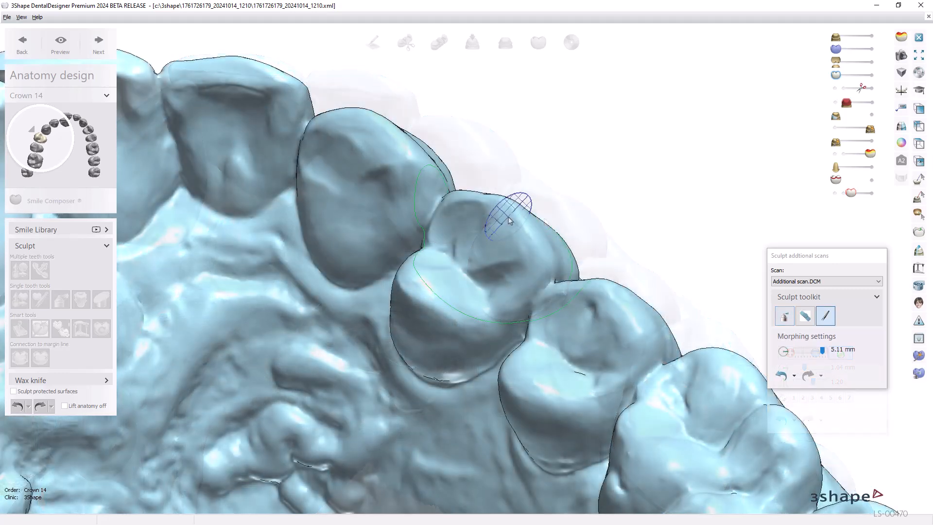
pyautogui.moveTo(508, 218)
pyautogui.mouseDown()
pyautogui.moveTo(511, 198)
pyautogui.moveTo(505, 214)
pyautogui.mouseUp()
pyautogui.keyDown('shift'); pyautogui.scroll(-2, 497, 210); pyautogui.keyUp('shift')
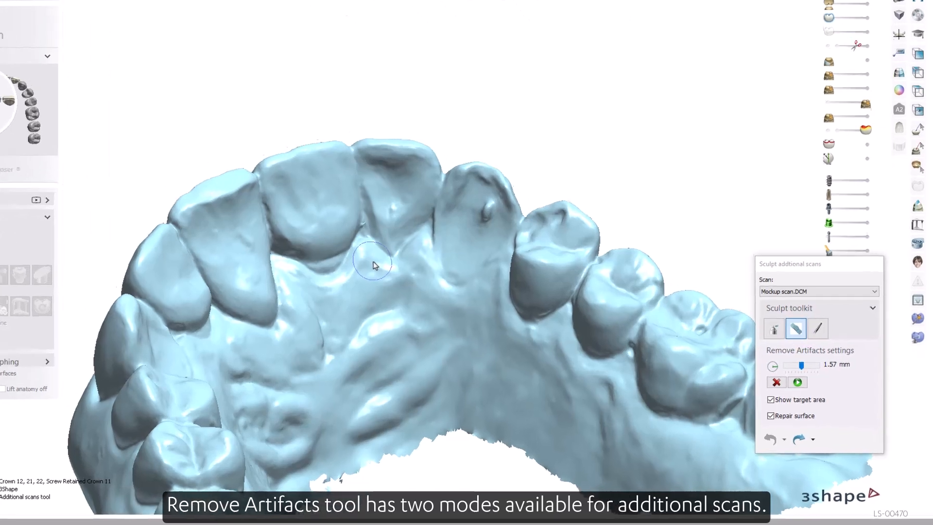
# Mark the artifact between the two incisors of Mockup scan.DCM for removal, using a 0.71 mm radius
pyautogui.keyDown('shift'); pyautogui.scroll(-3, 410, 283); pyautogui.keyUp('shift')
pyautogui.keyDown('shift'); pyautogui.scroll(2, 307, 235); pyautogui.keyUp('shift')
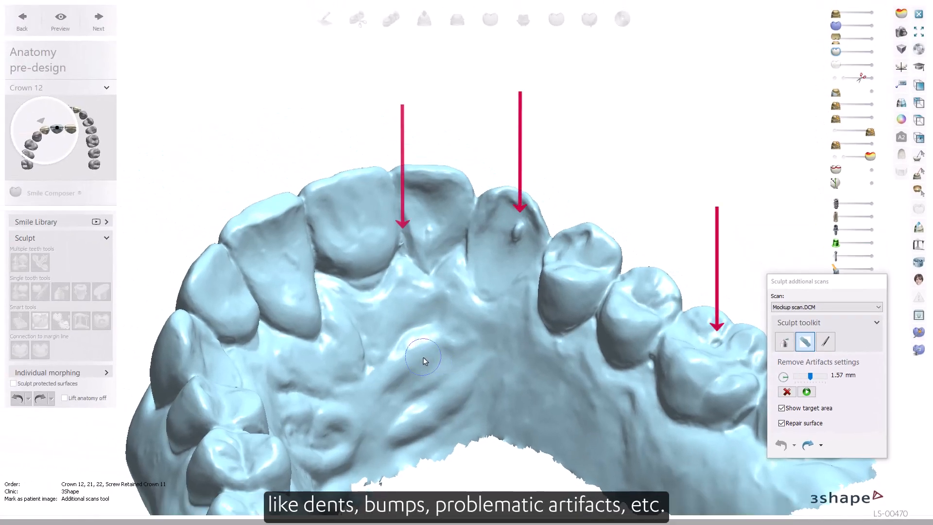
pyautogui.keyDown('shift'); pyautogui.scroll(-3, 423, 358); pyautogui.keyUp('shift')
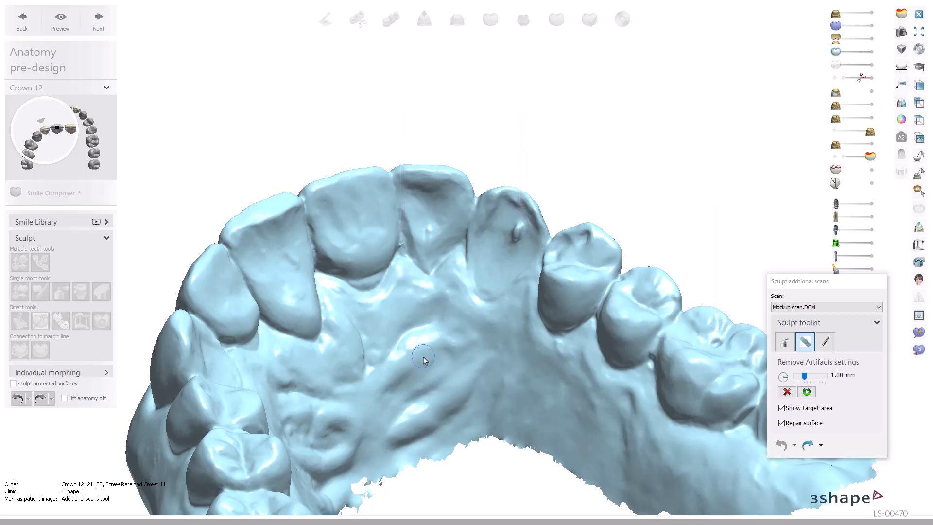
pyautogui.scroll(2, 418, 335)
pyautogui.scroll(3, 388, 250)
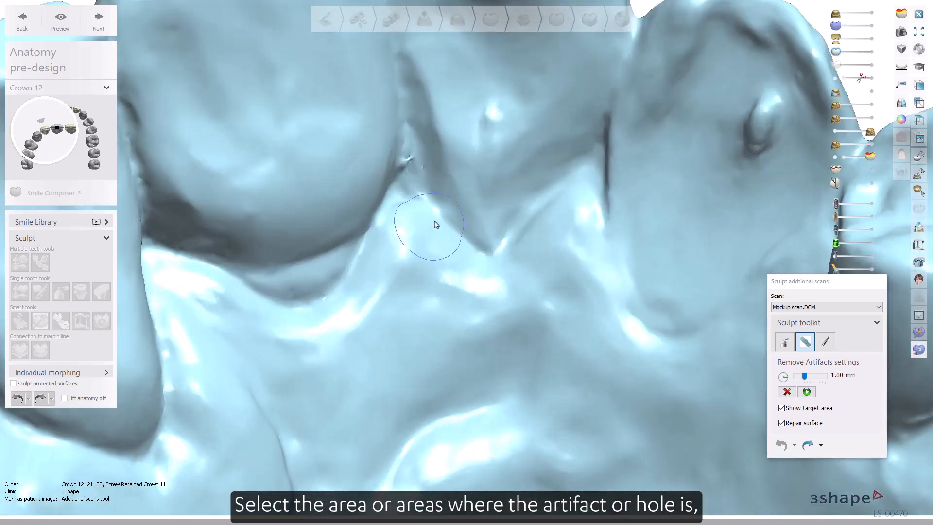
pyautogui.keyDown('shift'); pyautogui.scroll(-2, 408, 163); pyautogui.keyUp('shift')
pyautogui.click(409, 161)
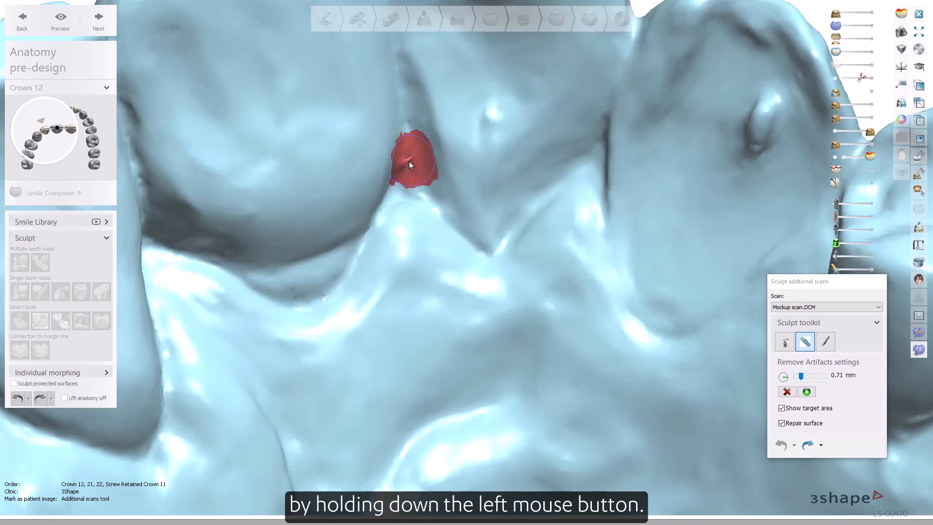
# Mark the whole bump on the inner surface of the neighbouring front tooth for removal, using a 0.43 mm radius
pyautogui.keyDown('shift'); pyautogui.scroll(-3, 716, 159); pyautogui.keyUp('shift')
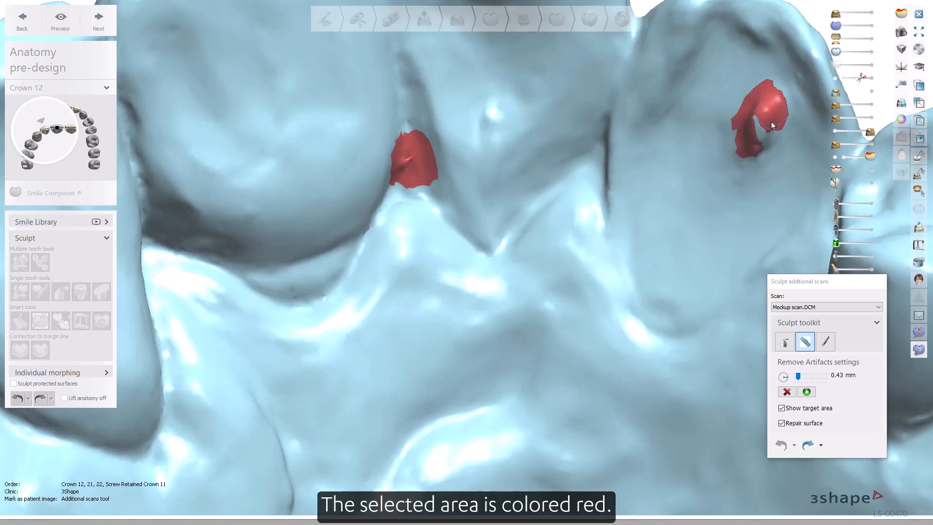
pyautogui.moveTo(773, 123); pyautogui.dragTo(760, 146)
pyautogui.moveTo(774, 113); pyautogui.dragTo(779, 81)
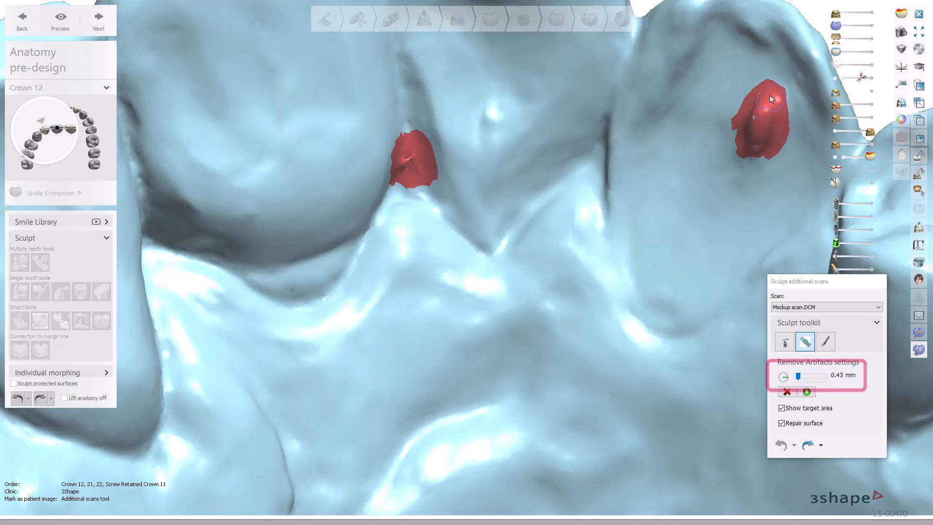
# Mark the dent on the molar's chewing surface and remove all marked artifacts with surface repair
pyautogui.scroll(-5, 679, 255)
pyautogui.moveTo(677, 262); pyautogui.dragTo(371, 234, button='middle')
pyautogui.scroll(-2, 371, 235)
pyautogui.moveTo(650, 389); pyautogui.dragTo(656, 371, button='right')
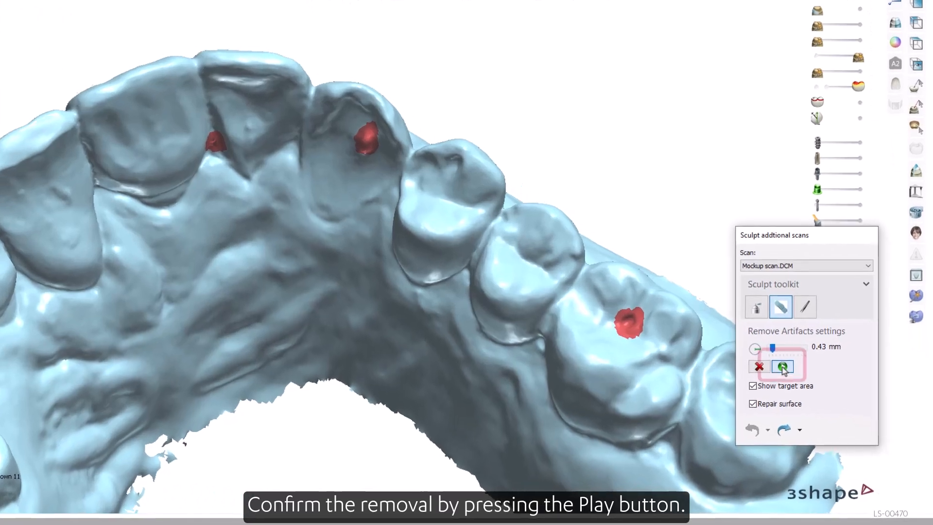
pyautogui.click(804, 389)
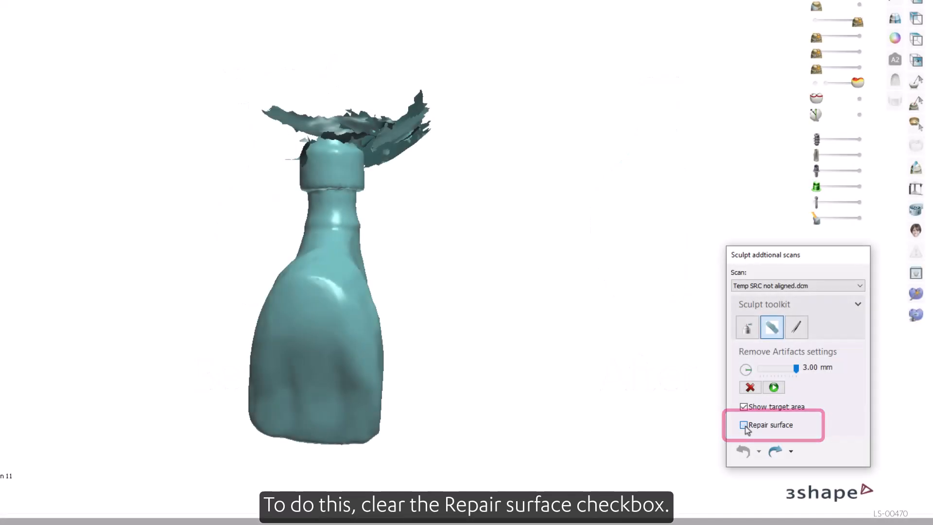
# Turn off surface repair and mark the large loose flaps beyond the neck of Temp SRC not aligned.dcm for removal, using a 1.86 mm radius
pyautogui.click(744, 426)
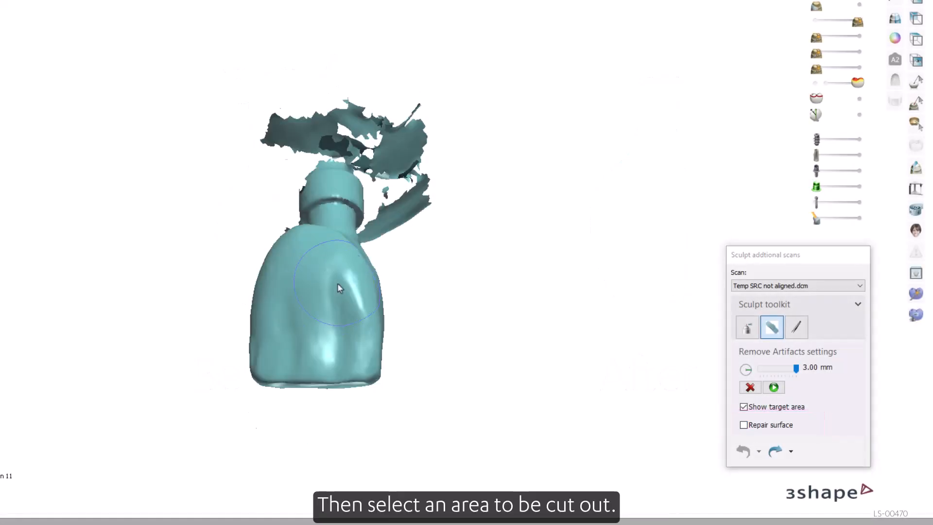
pyautogui.keyDown('shift'); pyautogui.scroll(-2, 335, 287); pyautogui.keyUp('shift')
pyautogui.moveTo(325, 286); pyautogui.dragTo(321, 218, button='right')
pyautogui.moveTo(280, 151); pyautogui.dragTo(294, 150)
pyautogui.moveTo(408, 151)
pyautogui.mouseDown()
pyautogui.moveTo(413, 226)
pyautogui.moveTo(400, 265)
pyautogui.mouseUp()
pyautogui.moveTo(400, 265)
pyautogui.mouseDown(button='right')
pyautogui.moveTo(400, 289)
pyautogui.moveTo(448, 215)
pyautogui.mouseUp(button='right')
pyautogui.moveTo(448, 215); pyautogui.dragTo(473, 270)
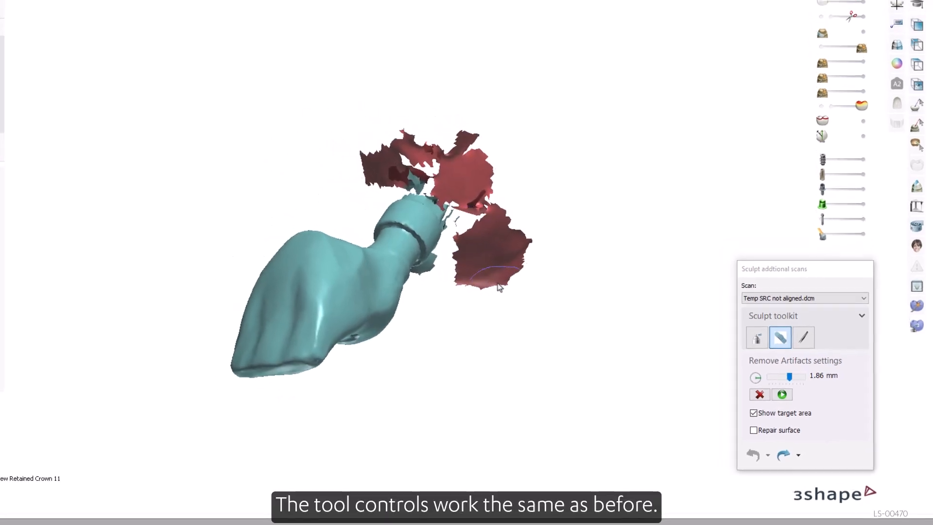
# Cut out the marked flaps of the temporary crown scan with the radius reduced to 1.57 mm, and mark the remaining shreds at its neck opening
pyautogui.moveTo(497, 285)
pyautogui.mouseDown(button='right')
pyautogui.moveTo(515, 203)
pyautogui.moveTo(428, 360)
pyautogui.mouseUp(button='right')
pyautogui.scroll(2, 423, 379)
pyautogui.keyDown('shift'); pyautogui.scroll(-1, 423, 378); pyautogui.keyUp('shift')
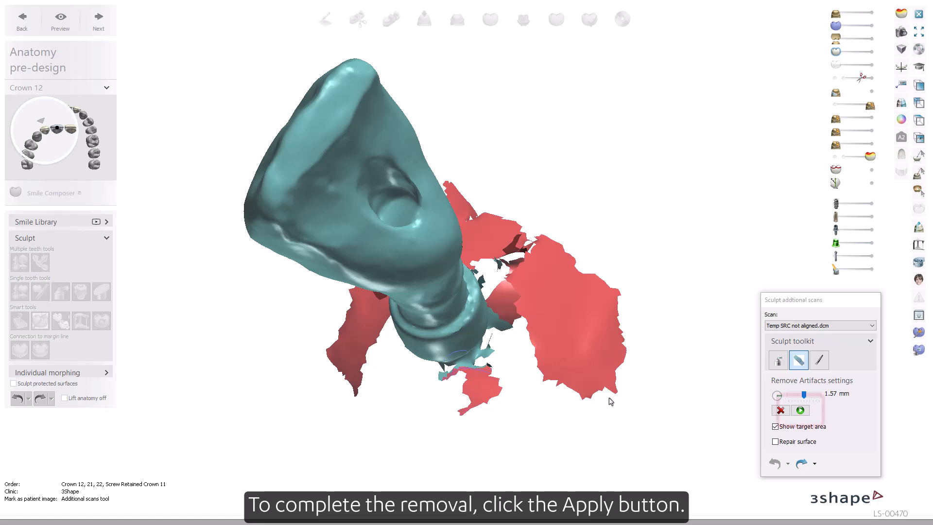
pyautogui.click(801, 410)
pyautogui.moveTo(549, 416); pyautogui.dragTo(527, 167, button='right')
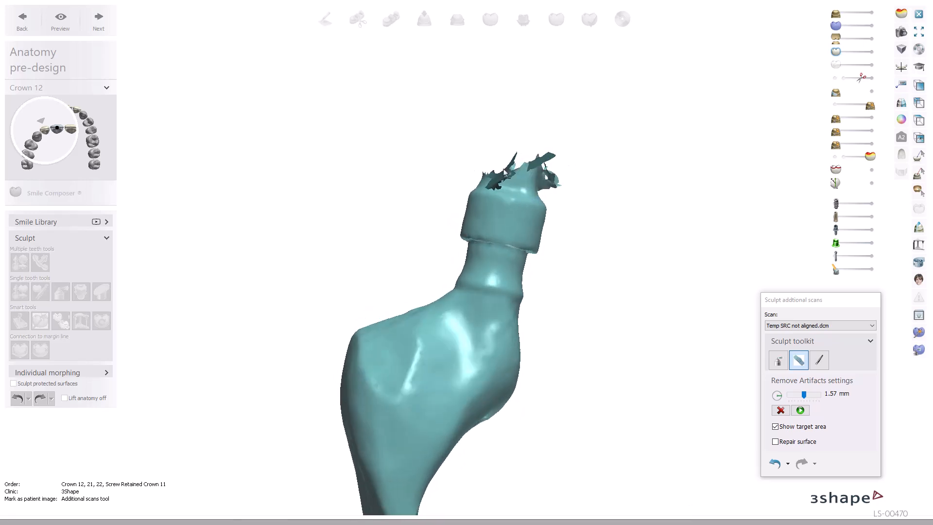
pyautogui.click(512, 173)
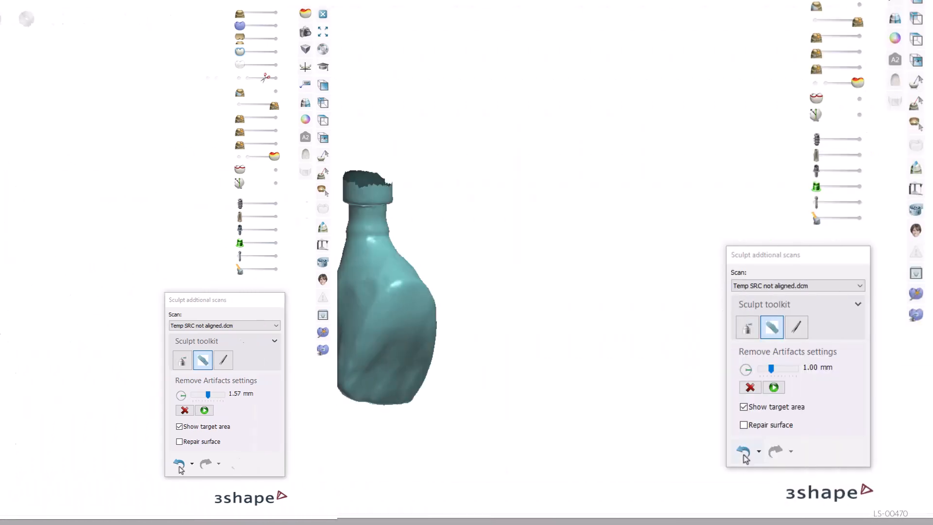
# Undo the last two artifact removals on the temporary crown scan and redo both
pyautogui.click(745, 456)
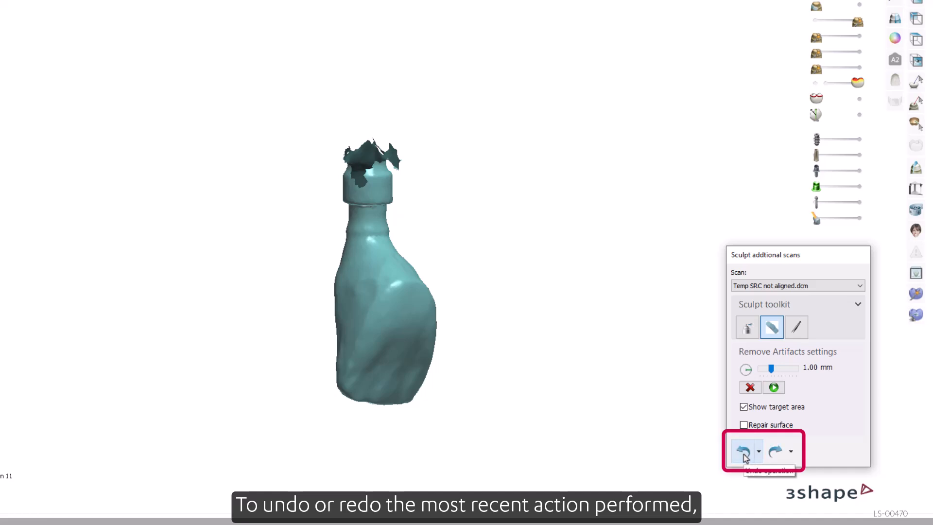
pyautogui.click(745, 456)
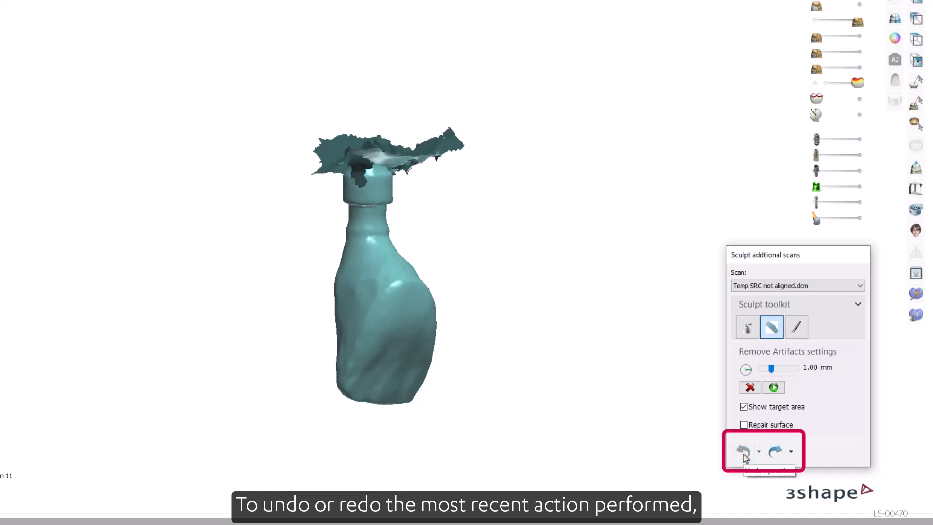
pyautogui.click(773, 452)
pyautogui.click(772, 452)
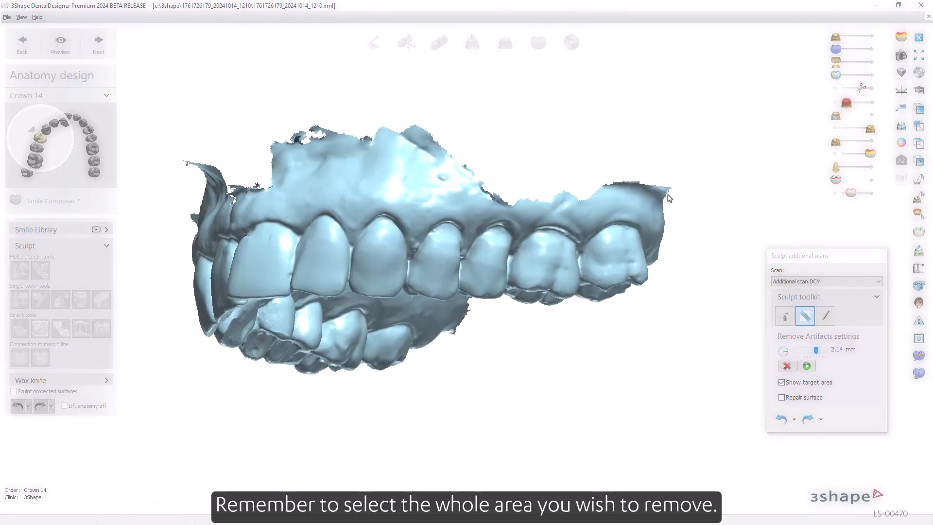
# Mark a band along the upper gum edge of Additional scan.DCM with a 2.14 mm radius and cut it out without surface repair
pyautogui.moveTo(670, 198); pyautogui.dragTo(612, 191)
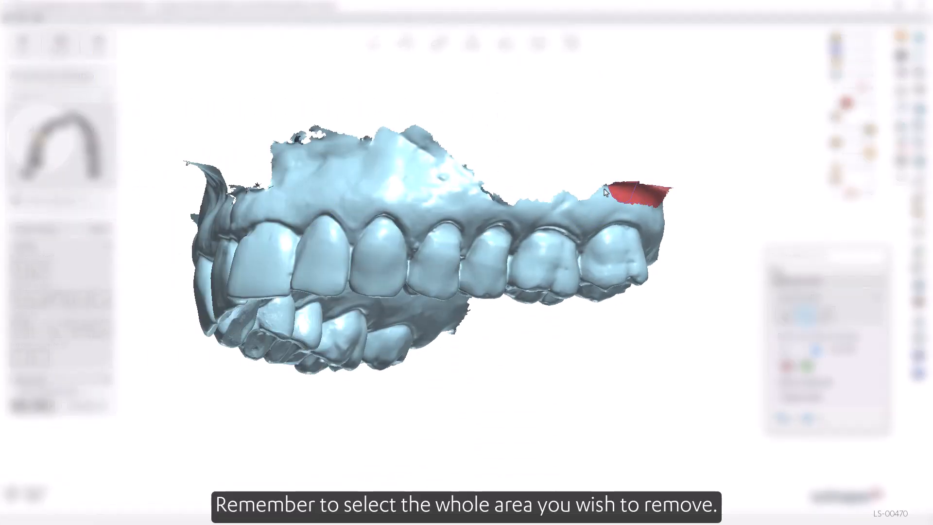
pyautogui.moveTo(528, 198)
pyautogui.mouseDown()
pyautogui.moveTo(265, 183)
pyautogui.moveTo(245, 194)
pyautogui.mouseUp()
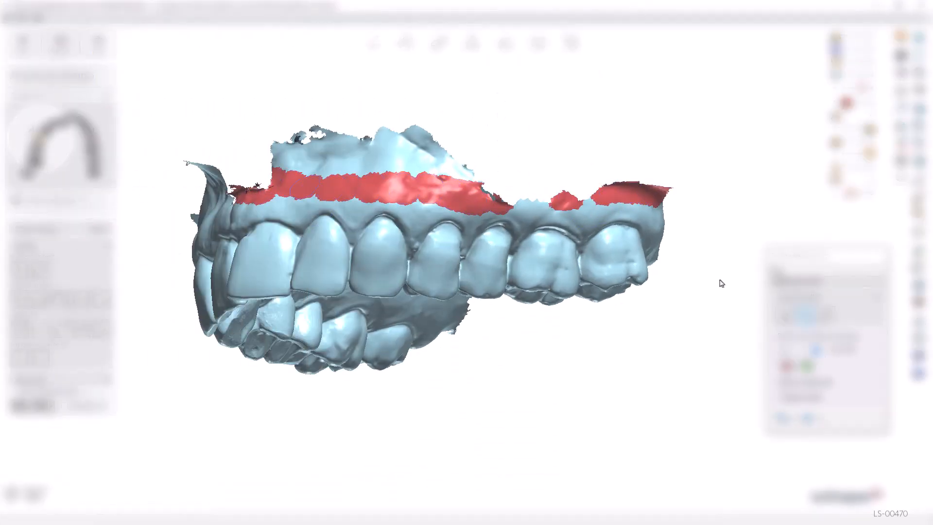
pyautogui.click(806, 367)
pyautogui.moveTo(608, 365)
pyautogui.mouseDown(button='right')
pyautogui.moveTo(612, 371)
pyautogui.moveTo(589, 367)
pyautogui.mouseUp(button='right')
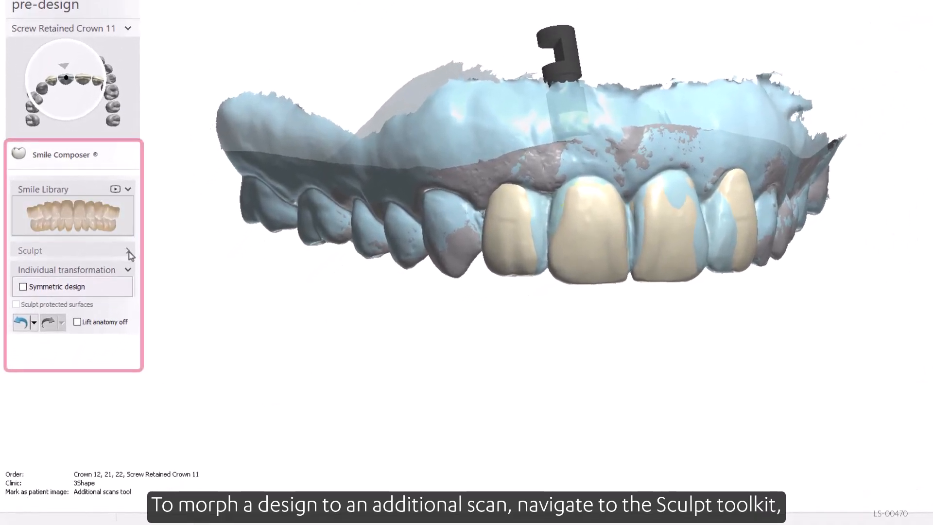
# Start the Morph to additional scan tool for screw retained crown 11 and choose Mockup scan.DCM as the scan to morph to
pyautogui.click(129, 251)
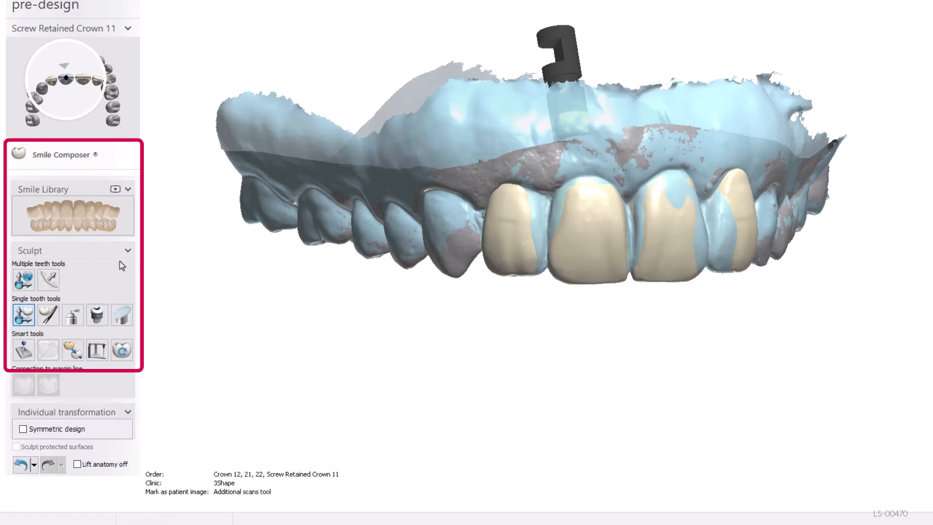
pyautogui.click(77, 353)
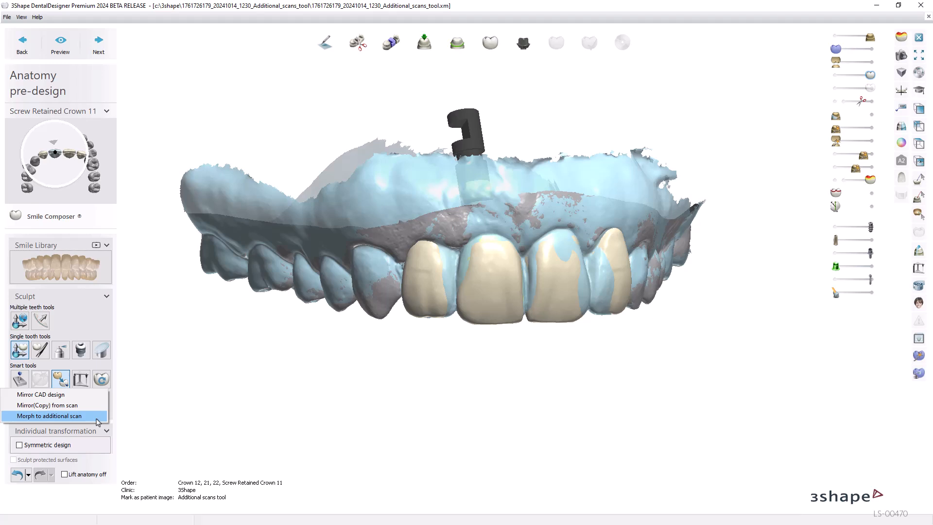
pyautogui.click(88, 416)
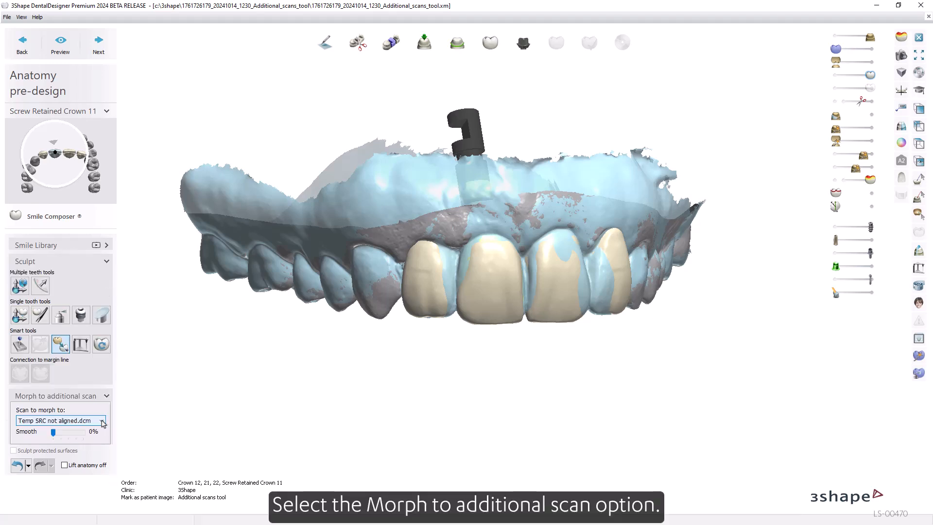
pyautogui.click(103, 421)
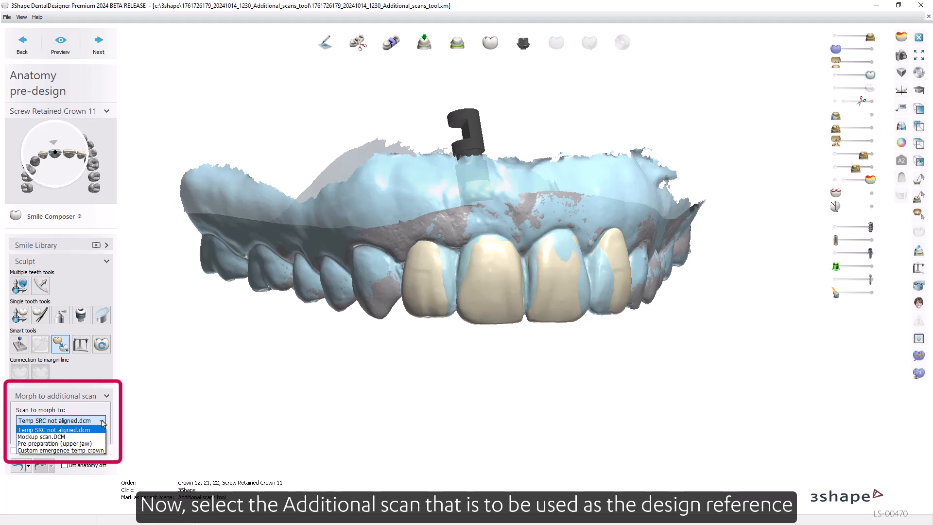
pyautogui.click(74, 437)
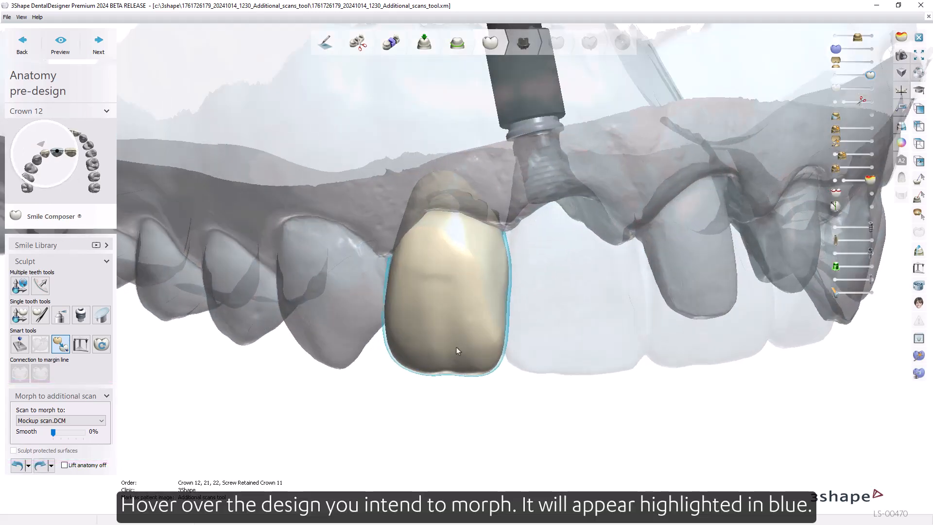
# Morph crown 12 to Mockup scan.DCM with 0% smoothing, apply it again with 50%, and raise the smoothing further
pyautogui.moveTo(456, 347)
pyautogui.mouseDown(button='right')
pyautogui.moveTo(454, 243)
pyautogui.moveTo(461, 440)
pyautogui.moveTo(457, 353)
pyautogui.mouseUp(button='right')
pyautogui.click(458, 340)
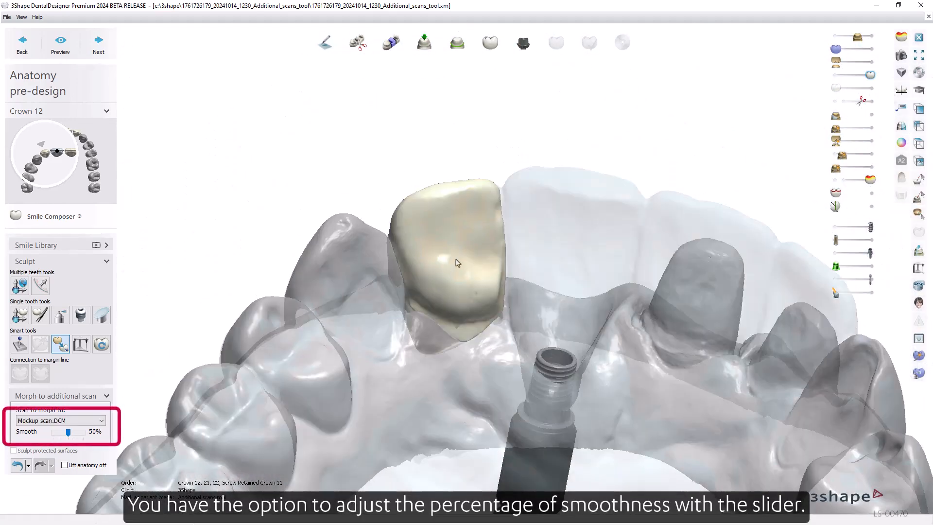
pyautogui.click(460, 270)
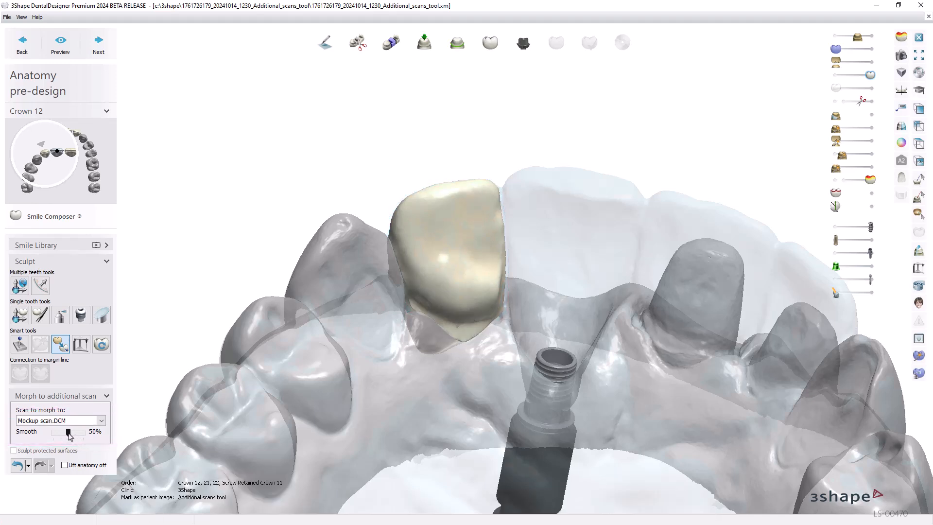
pyautogui.moveTo(68, 432); pyautogui.dragTo(87, 436)
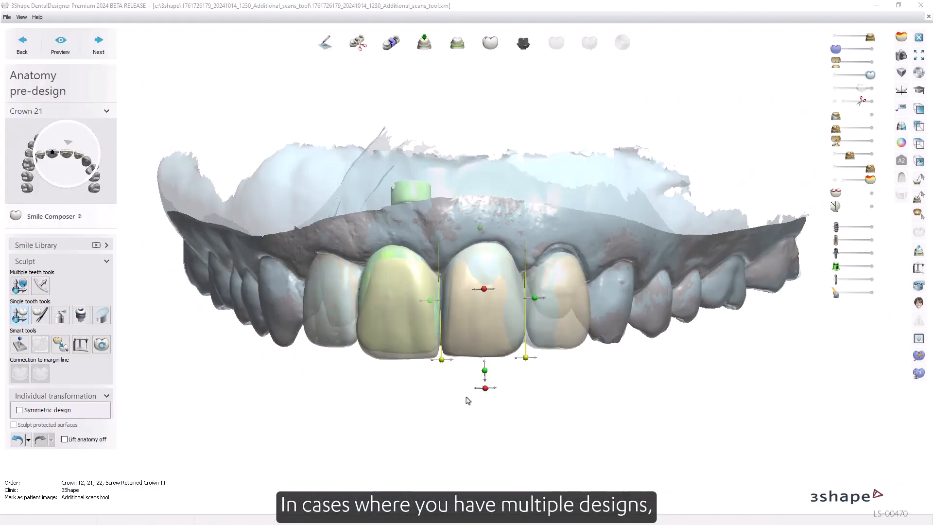
# Activate morphing to Mockup scan.DCM with 50% smoothing for the remaining crowns, and make the mockup scan more transparent around crown 22
pyautogui.click(61, 344)
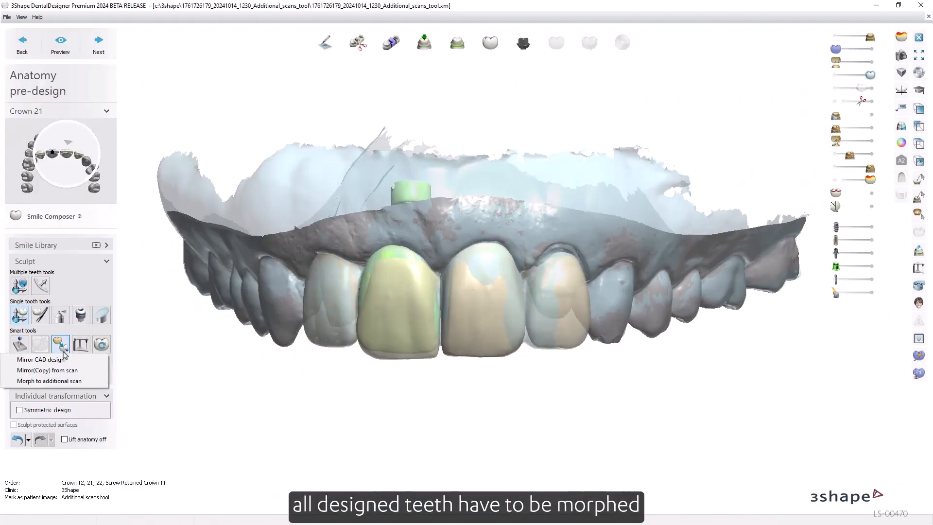
pyautogui.click(65, 382)
pyautogui.scroll(3, 550, 348)
pyautogui.moveTo(549, 348); pyautogui.dragTo(485, 375, button='middle')
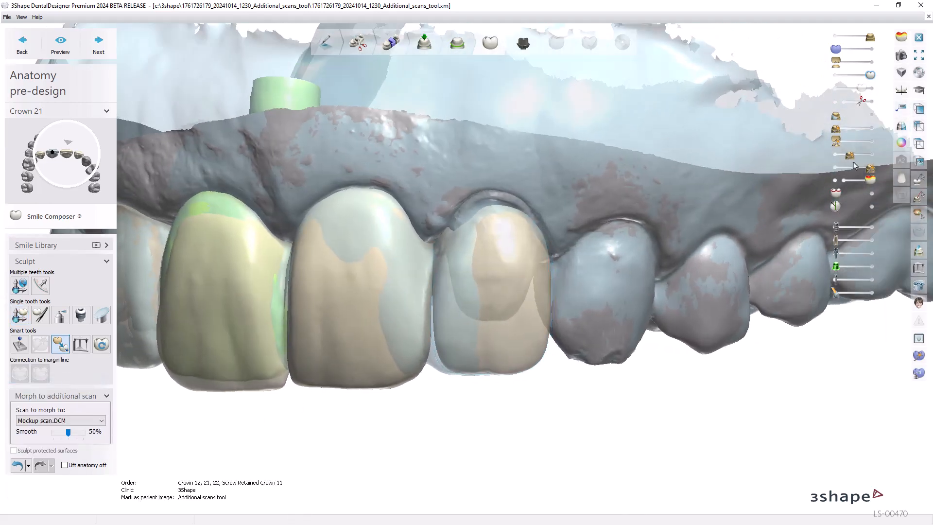
pyautogui.moveTo(849, 155); pyautogui.dragTo(842, 155)
pyautogui.moveTo(505, 322); pyautogui.dragTo(507, 262, button='right')
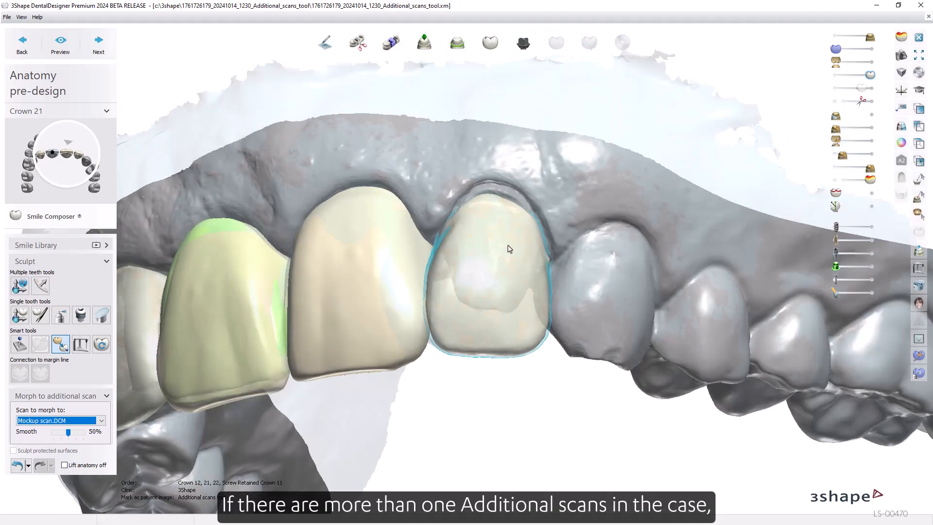
# Morph crown 21 to Mockup scan.DCM with 50% smoothing and hide the mockup scan
pyautogui.moveTo(480, 310); pyautogui.dragTo(461, 369, button='right')
pyautogui.click(354, 336)
pyautogui.moveTo(354, 335)
pyautogui.mouseDown(button='right')
pyautogui.moveTo(360, 253)
pyautogui.moveTo(348, 343)
pyautogui.moveTo(383, 354)
pyautogui.mouseUp(button='right')
pyautogui.moveTo(383, 354); pyautogui.dragTo(473, 369, button='middle')
pyautogui.moveTo(843, 155)
pyautogui.mouseDown()
pyautogui.moveTo(869, 161)
pyautogui.moveTo(834, 164)
pyautogui.mouseUp()
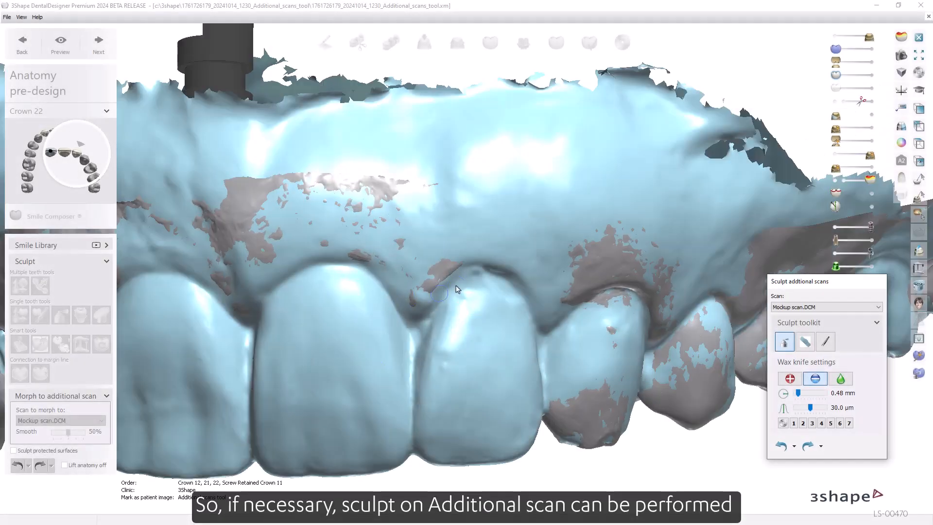
# Sculpt the gum margin and gap beside tooth 22 on Mockup scan.DCM with the wax knife at 0.48 mm and 30.0 µm
pyautogui.moveTo(418, 328)
pyautogui.mouseDown()
pyautogui.moveTo(415, 342)
pyautogui.moveTo(417, 336)
pyautogui.mouseUp()
pyautogui.moveTo(486, 301); pyautogui.dragTo(533, 332, button='right')
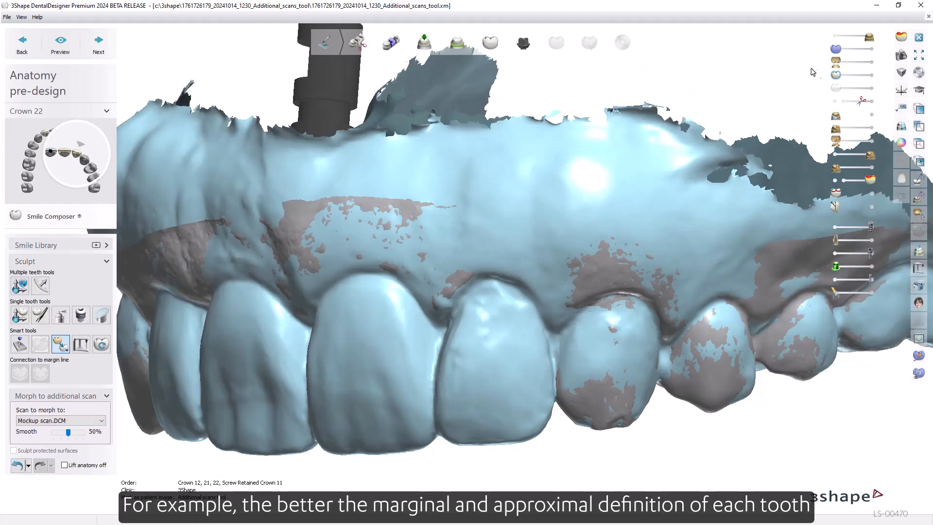
# Replace crown 22's previous morph with a new one to Mockup scan.DCM at 50% smoothing, and fade out the mockup scan
pyautogui.hotkey('ctrl', 'z')
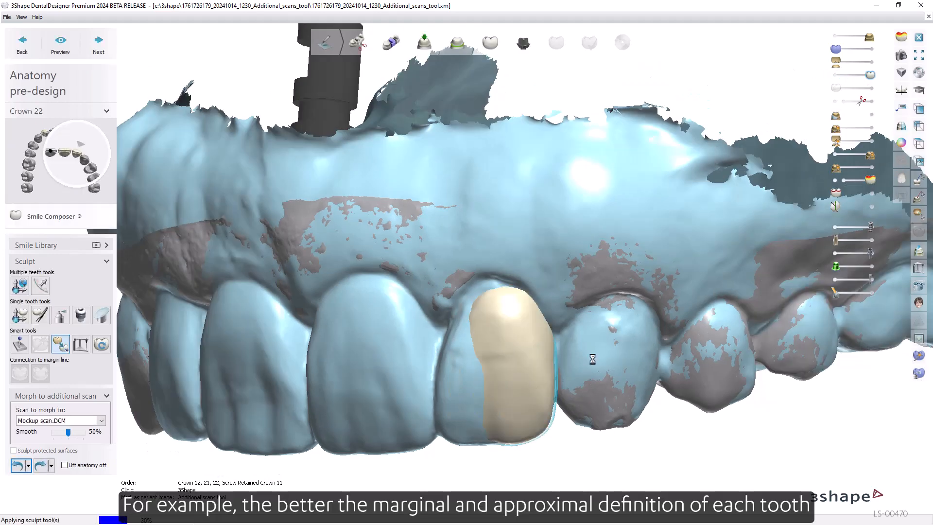
pyautogui.moveTo(850, 157); pyautogui.dragTo(835, 156)
pyautogui.moveTo(581, 293); pyautogui.dragTo(563, 303, button='right')
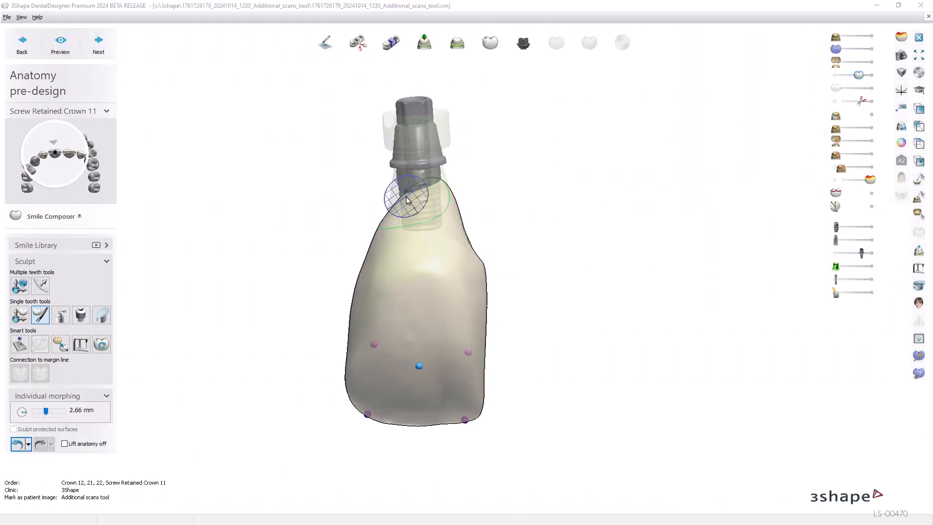
# Morph screw retained crown 11 to the Custom emergence temp crown scan with 50% smoothing, making that scan slightly more opaque
pyautogui.moveTo(402, 198); pyautogui.dragTo(388, 225, button='right')
pyautogui.moveTo(841, 168); pyautogui.dragTo(846, 168)
pyautogui.click(60, 344)
pyautogui.click(63, 382)
pyautogui.click(101, 421)
pyautogui.click(73, 438)
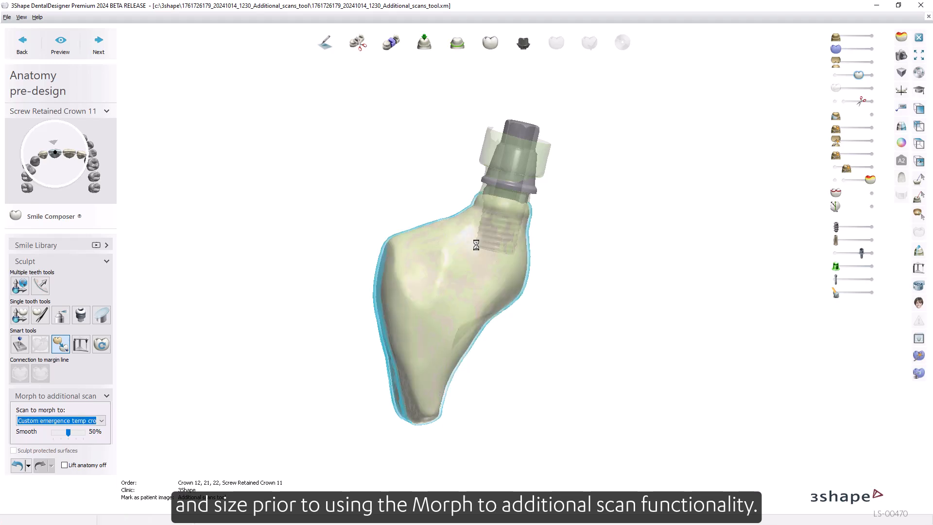
pyautogui.moveTo(399, 311); pyautogui.dragTo(458, 327, button='right')
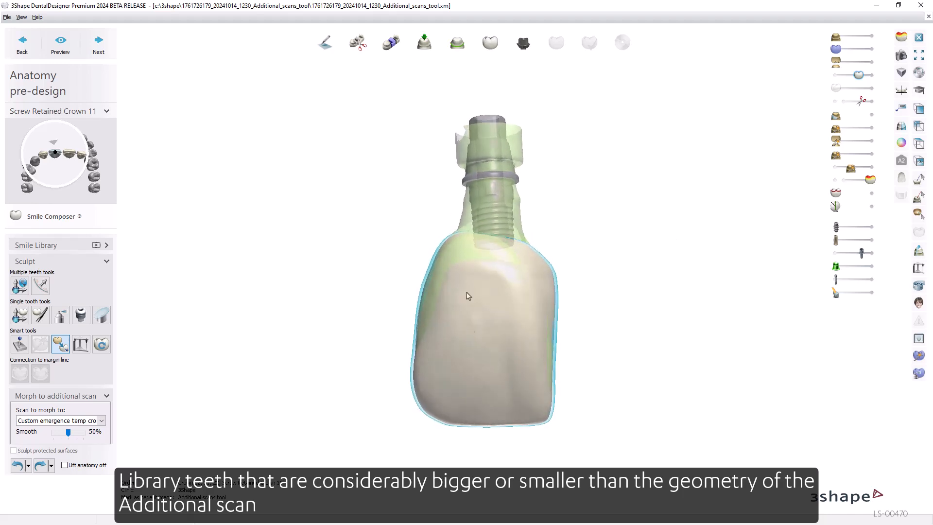
# Compare the undersized library tooth of crown 11 with the custom emergence scan from the side and morph it to that scan
pyautogui.moveTo(584, 356); pyautogui.dragTo(501, 353, button='right')
pyautogui.moveTo(391, 368); pyautogui.dragTo(333, 355, button='middle')
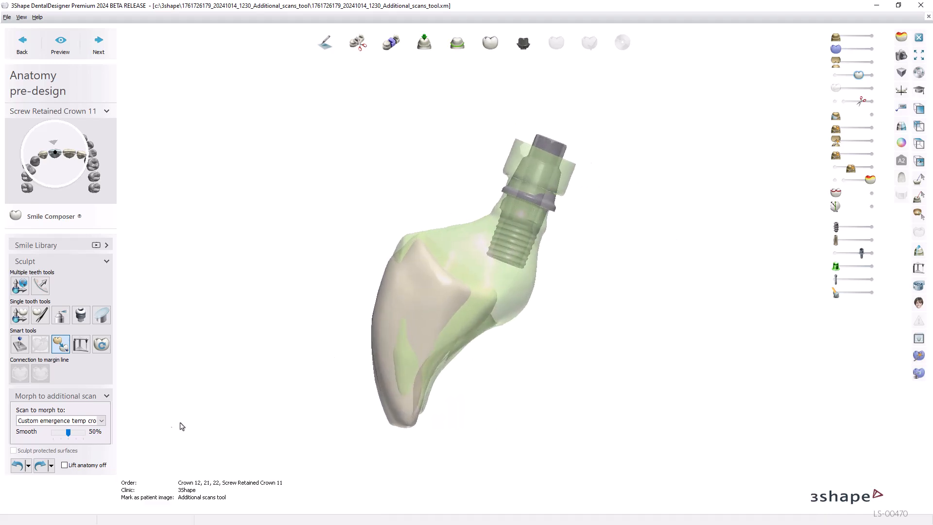
pyautogui.moveTo(435, 326); pyautogui.dragTo(394, 336, button='right')
pyautogui.click(379, 311)
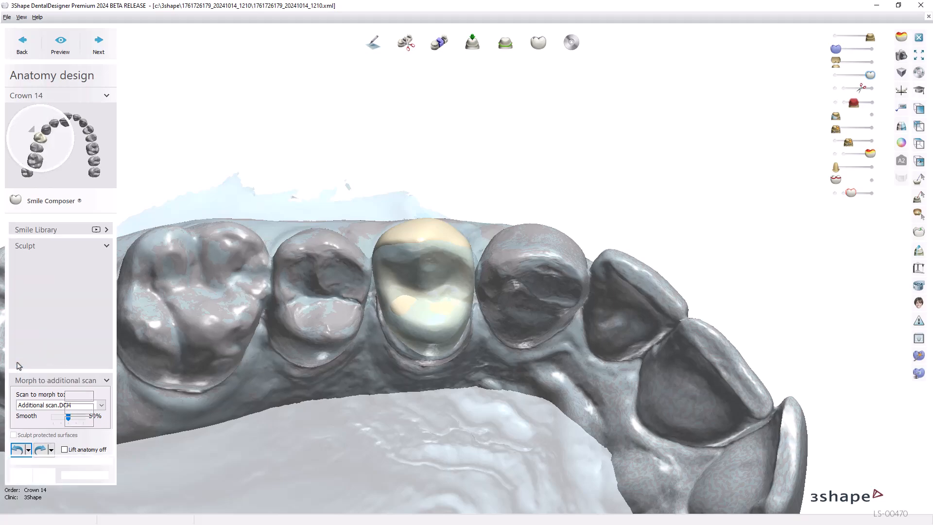
# Connect crown 14's surface to its margin line
pyautogui.click(20, 358)
pyautogui.click(100, 444)
pyautogui.moveTo(536, 182); pyautogui.dragTo(481, 272, button='right')
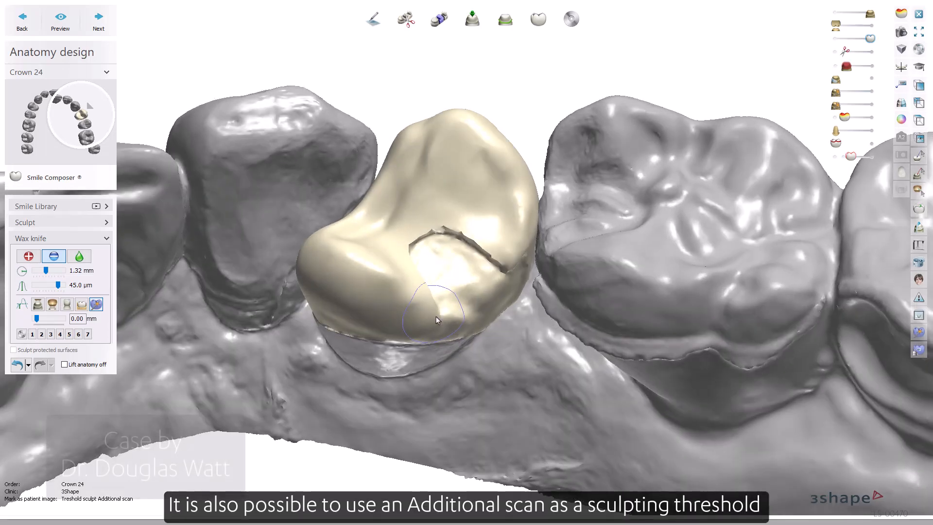
# Sculpt crown 24's cusp with a 1.32 mm, 45.0 µm wax knife limited by the additional scan at 0.00 mm, and show that scan
pyautogui.moveTo(436, 320); pyautogui.dragTo(437, 306, button='right')
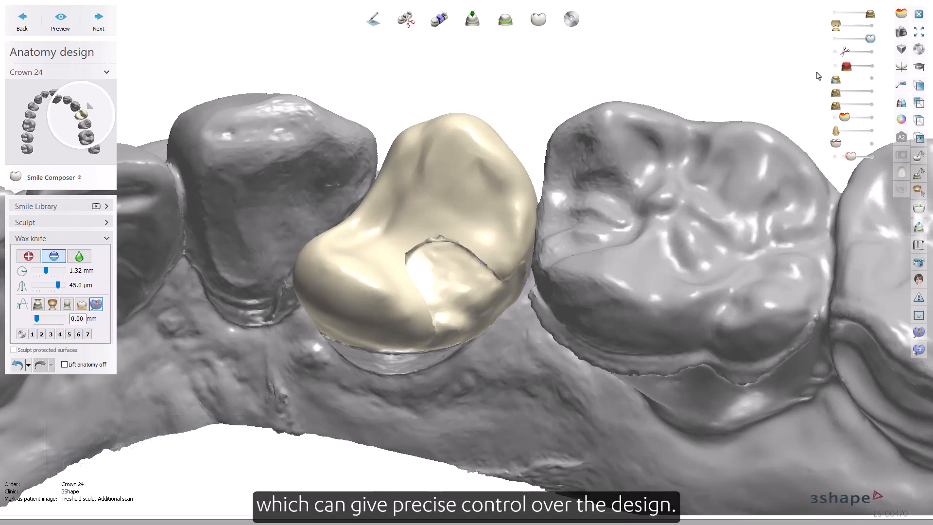
pyautogui.moveTo(840, 106); pyautogui.dragTo(870, 105)
pyautogui.moveTo(551, 372)
pyautogui.mouseDown(button='right')
pyautogui.moveTo(544, 360)
pyautogui.moveTo(562, 344)
pyautogui.moveTo(564, 365)
pyautogui.mouseUp(button='right')
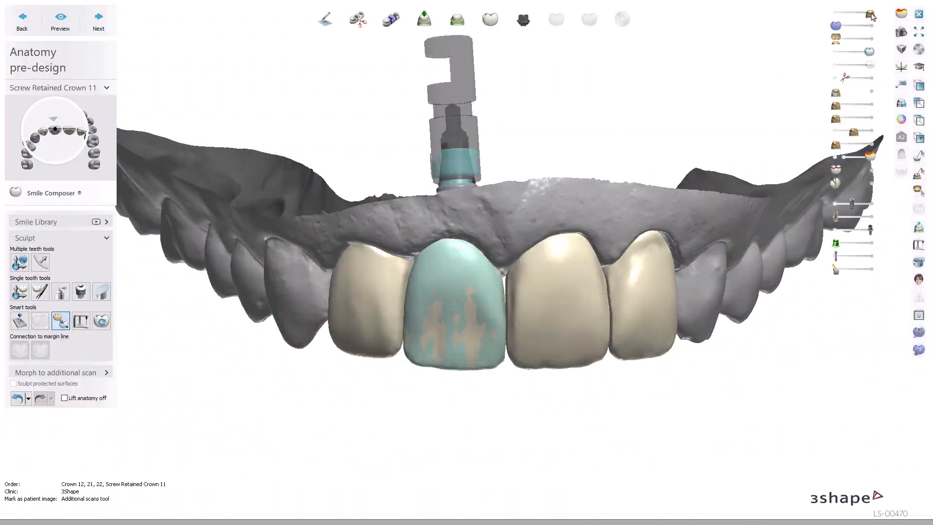
# Hide the jaw scan and the neighbouring crowns to isolate screw retained crown 11, and bring up the Wax knife settings
pyautogui.moveTo(870, 14); pyautogui.dragTo(836, 14)
pyautogui.moveTo(871, 65); pyautogui.dragTo(832, 73)
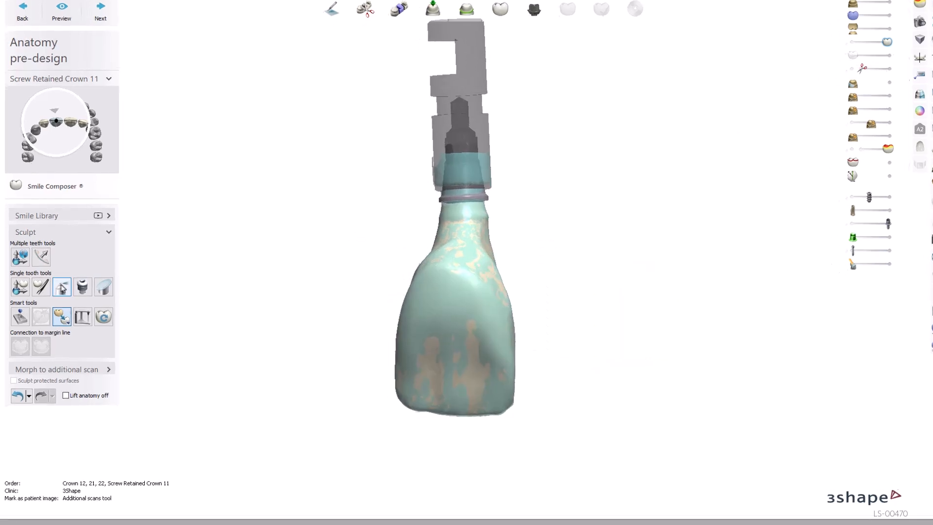
pyautogui.click(60, 292)
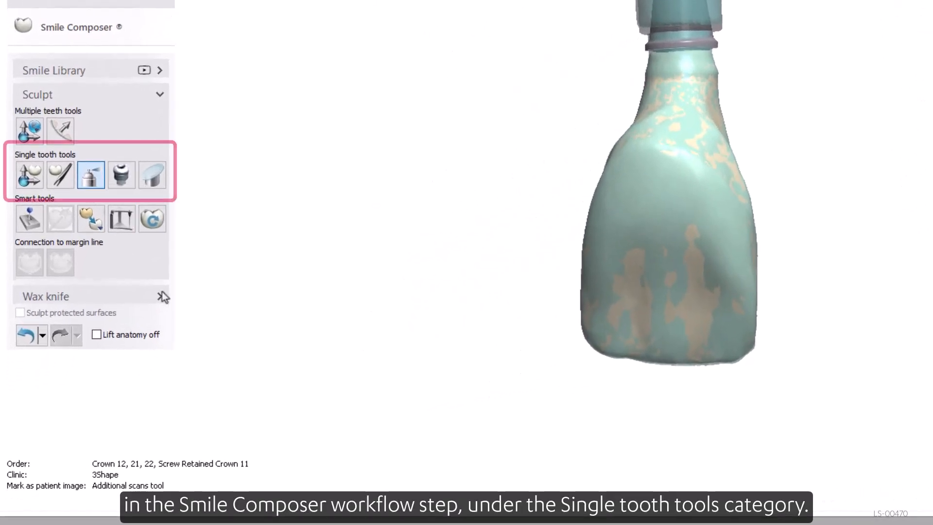
pyautogui.click(152, 308)
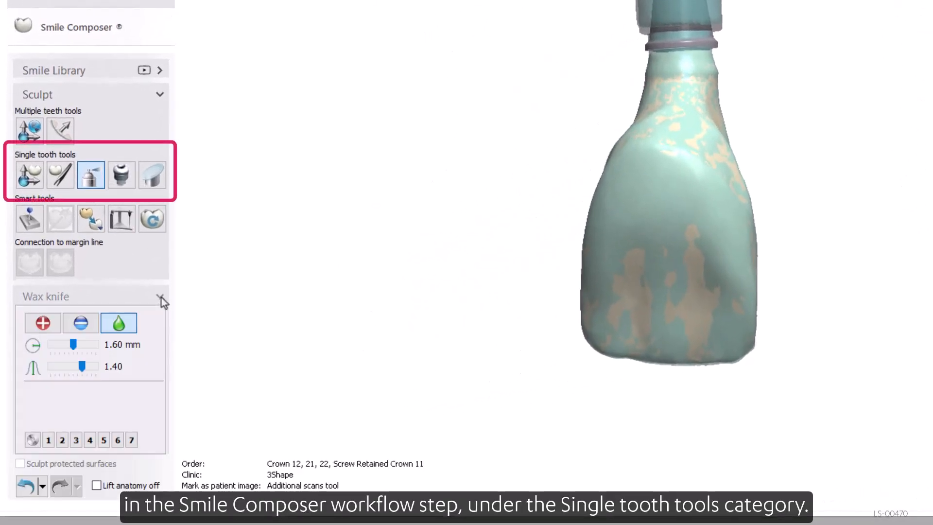
# Limit the wax knife by the Custom emergence temp crown_not aligned.dcm scan with a desired distance of 0.00 mm
pyautogui.click(43, 324)
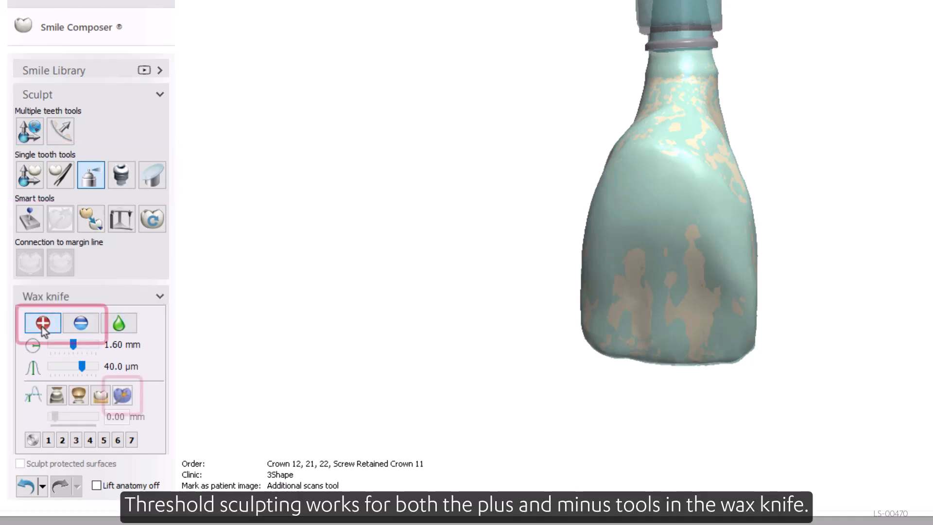
pyautogui.click(78, 331)
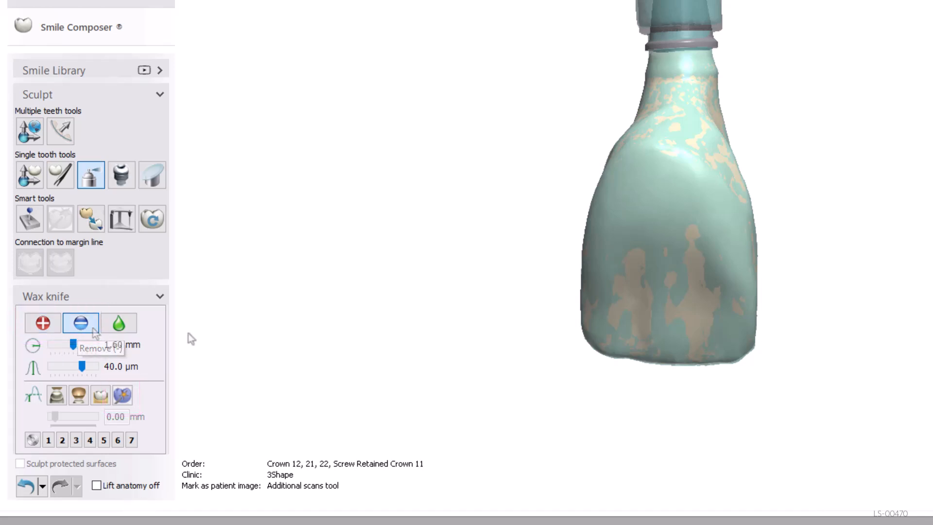
pyautogui.click(125, 397)
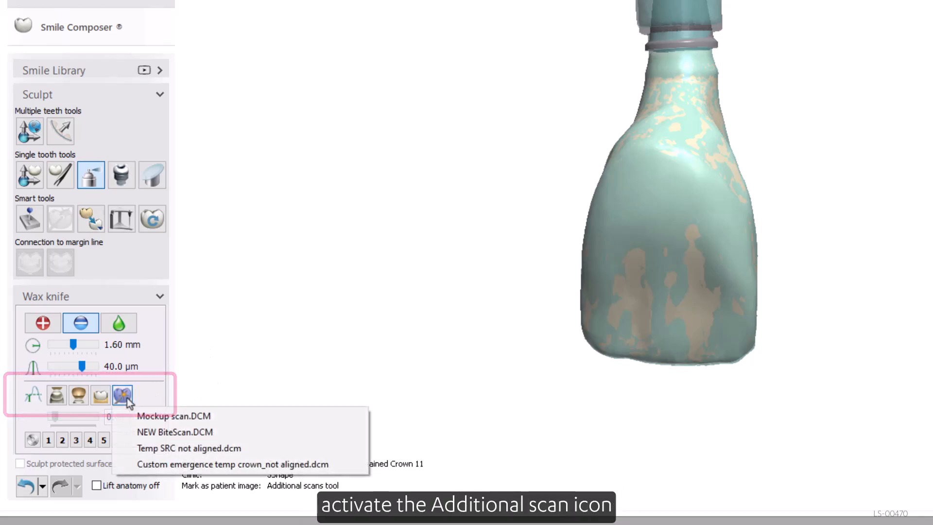
pyautogui.click(185, 466)
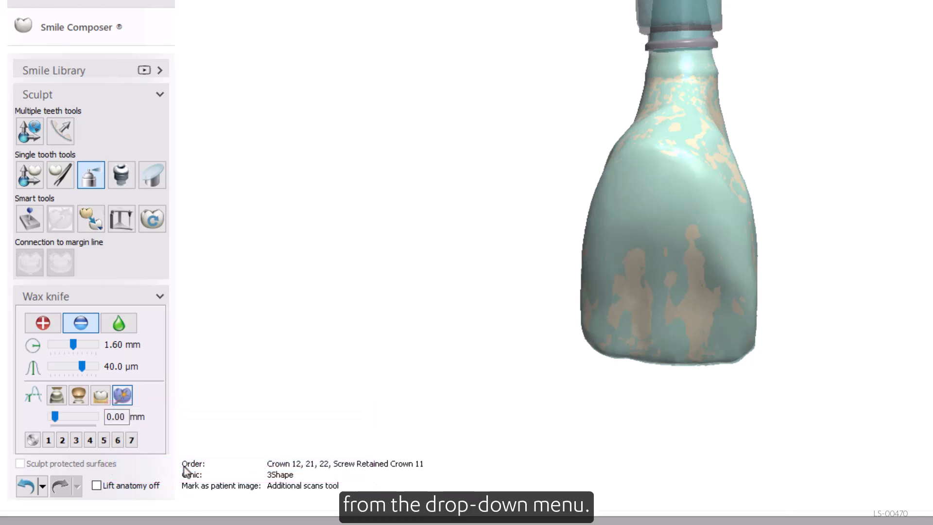
pyautogui.moveTo(54, 421)
pyautogui.mouseDown()
pyautogui.moveTo(63, 421)
pyautogui.moveTo(37, 415)
pyautogui.moveTo(54, 424)
pyautogui.mouseUp()
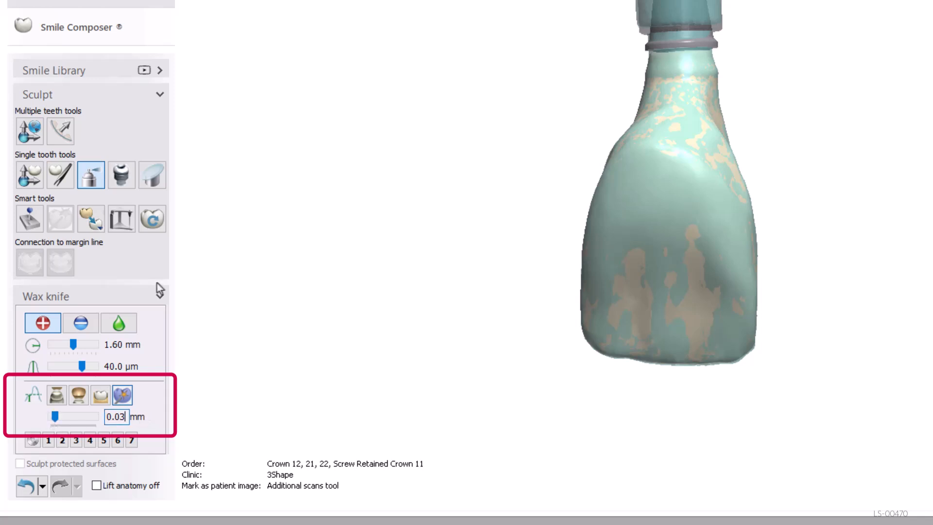
pyautogui.press('BackSpace')
pyautogui.write('0')
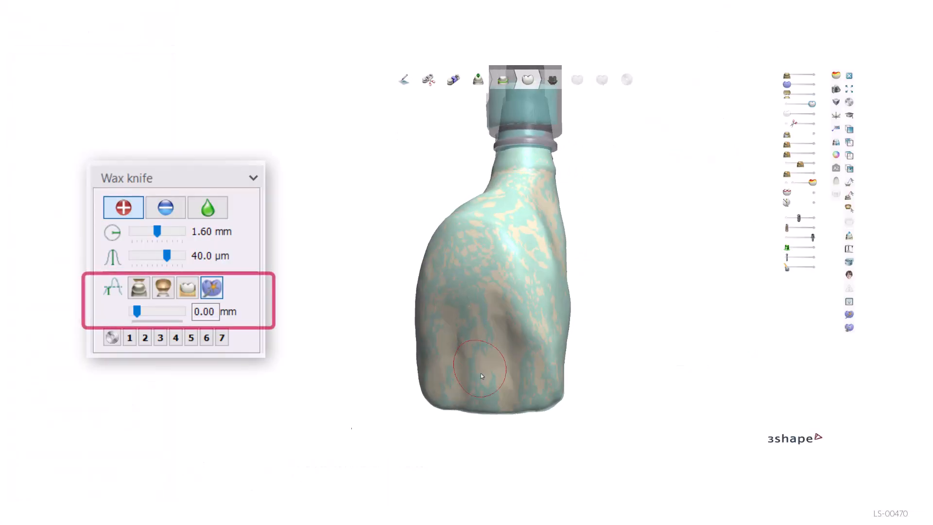
# Sculpt crown 11 to the additional scan's surface from the front and side at a distance of 0.00 mm
pyautogui.moveTo(553, 306); pyautogui.dragTo(508, 309, button='right')
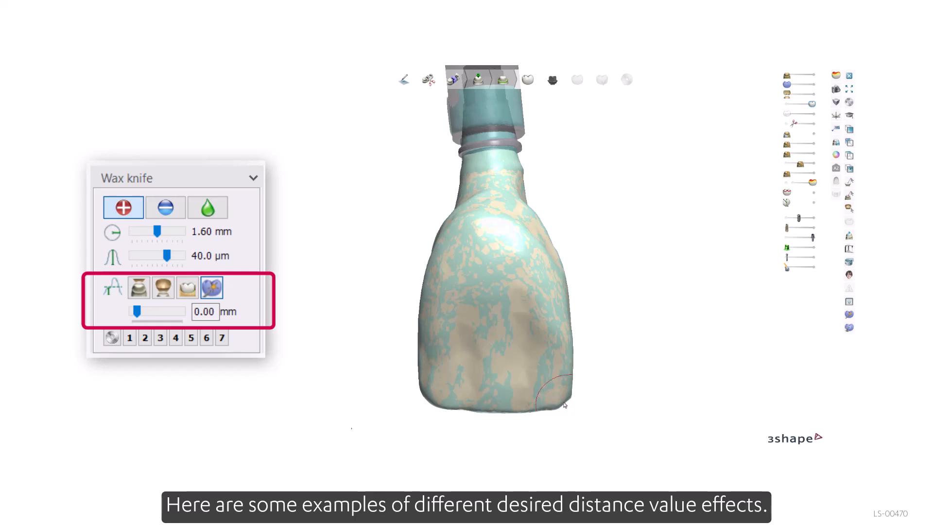
pyautogui.moveTo(453, 410); pyautogui.dragTo(490, 342, button='right')
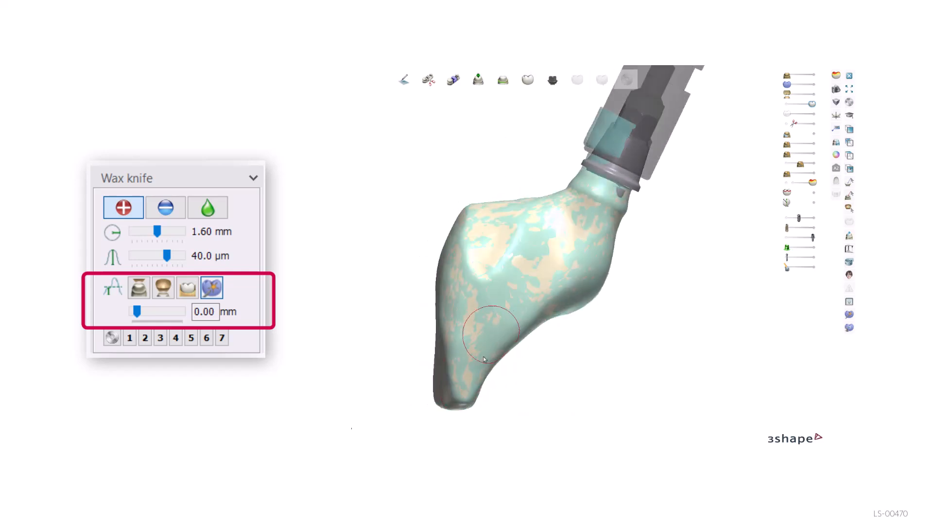
pyautogui.moveTo(510, 270); pyautogui.dragTo(518, 345, button='right')
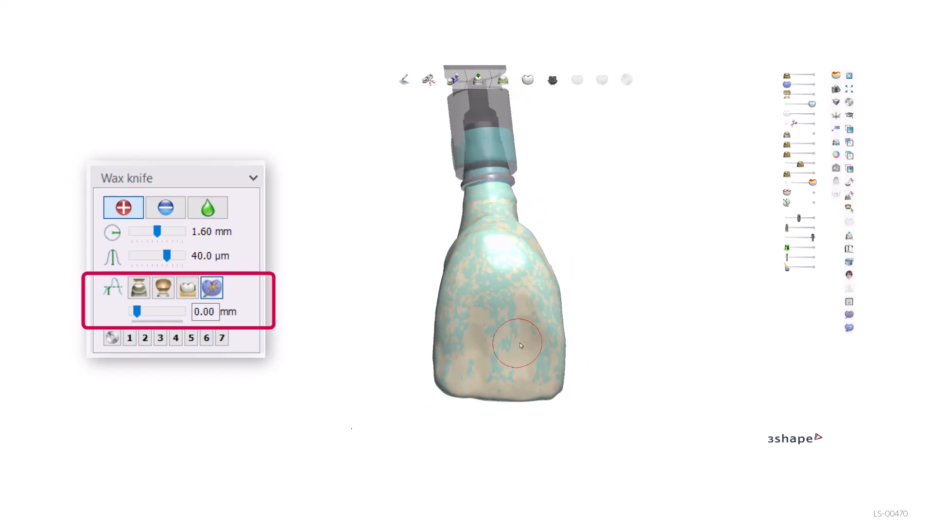
# Examine crown 11 against the additional scan in an enlarged 2D cross section along the crown's long axis
pyautogui.click(849, 236)
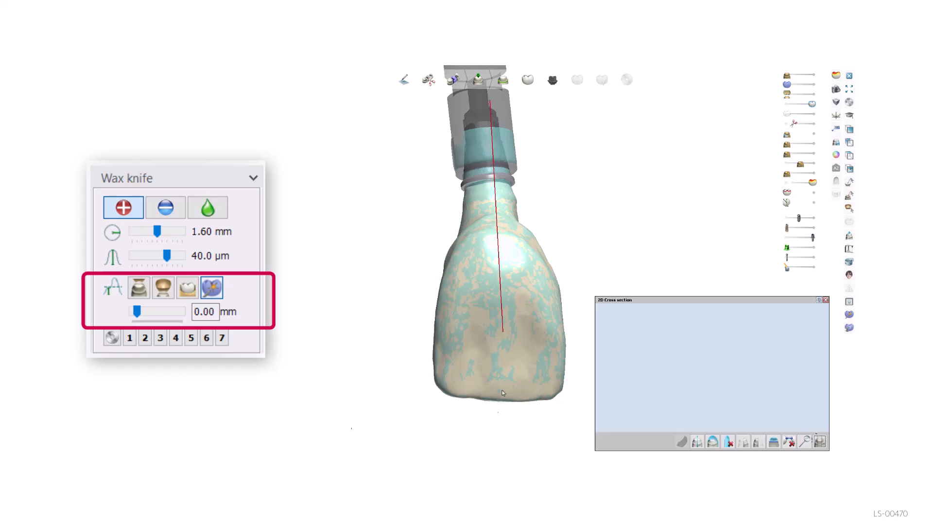
pyautogui.click(490, 440)
pyautogui.scroll(3, 727, 348)
pyautogui.moveTo(754, 325); pyautogui.dragTo(707, 361, button='right')
pyautogui.moveTo(679, 296); pyautogui.dragTo(674, 124)
pyautogui.scroll(-3, 710, 281)
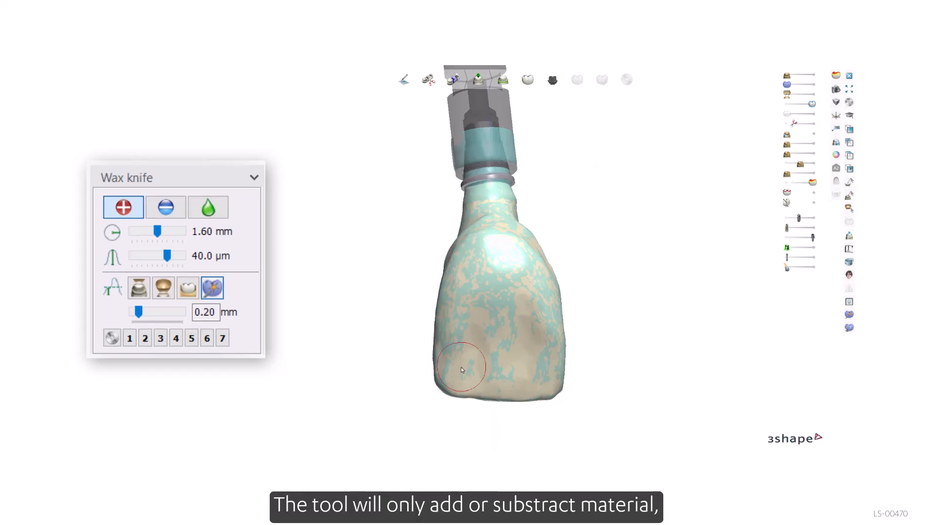
# Add material to crown 11's front with the scan distance at 0.20 mm, and measure the offset in a lengthwise 2D cross section
pyautogui.moveTo(461, 370)
pyautogui.mouseDown()
pyautogui.moveTo(462, 323)
pyautogui.moveTo(494, 254)
pyautogui.moveTo(542, 313)
pyautogui.moveTo(504, 381)
pyautogui.moveTo(474, 335)
pyautogui.moveTo(529, 351)
pyautogui.mouseUp()
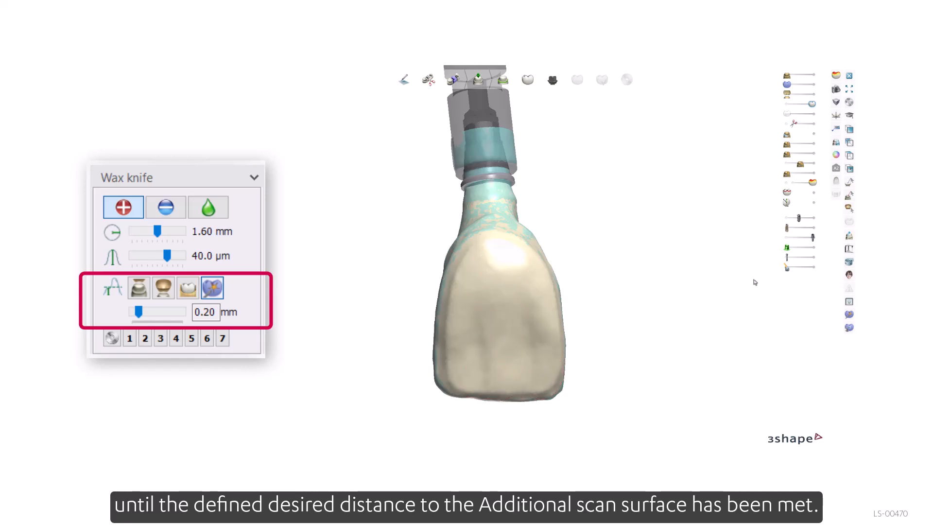
pyautogui.click(849, 247)
pyautogui.click(503, 445)
pyautogui.moveTo(701, 297); pyautogui.dragTo(701, 165)
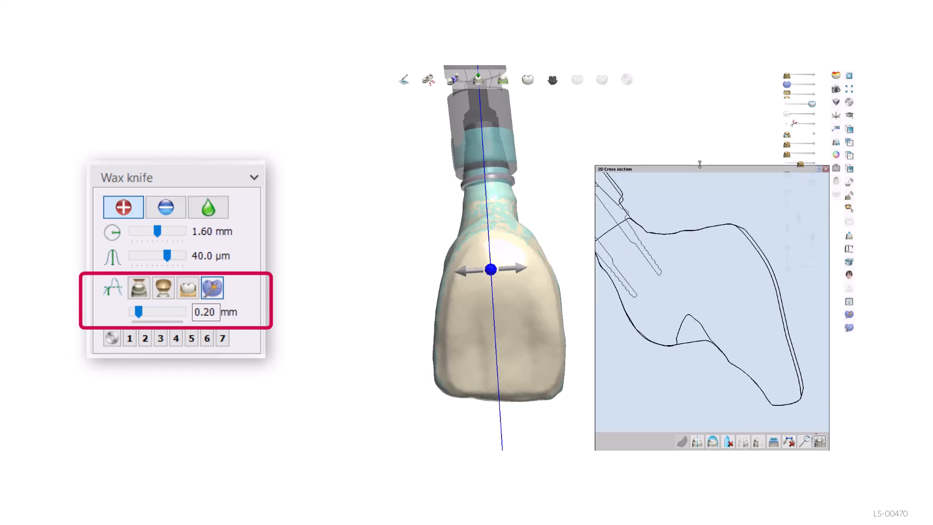
pyautogui.click(783, 307)
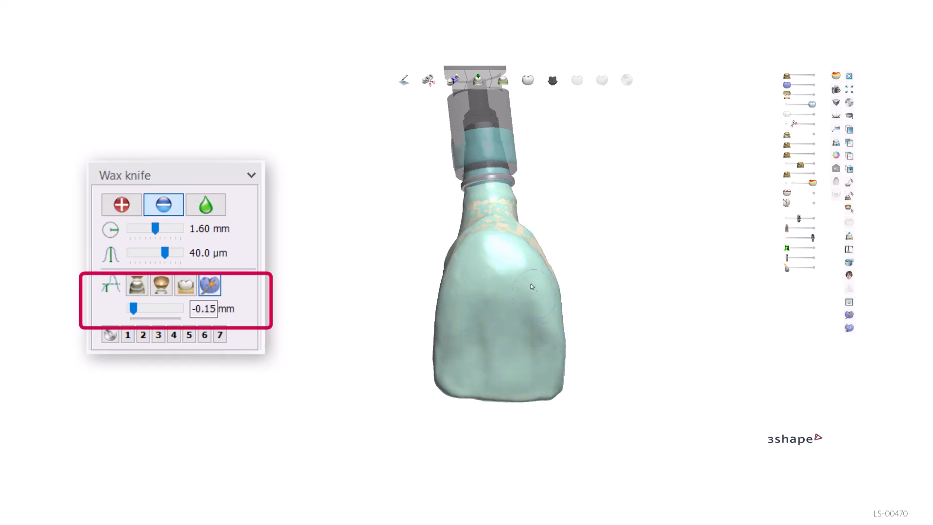
# Measure crown 11's offset from the scan in a lengthwise 2D cross section for the -0.15 mm desired distance
pyautogui.click(852, 235)
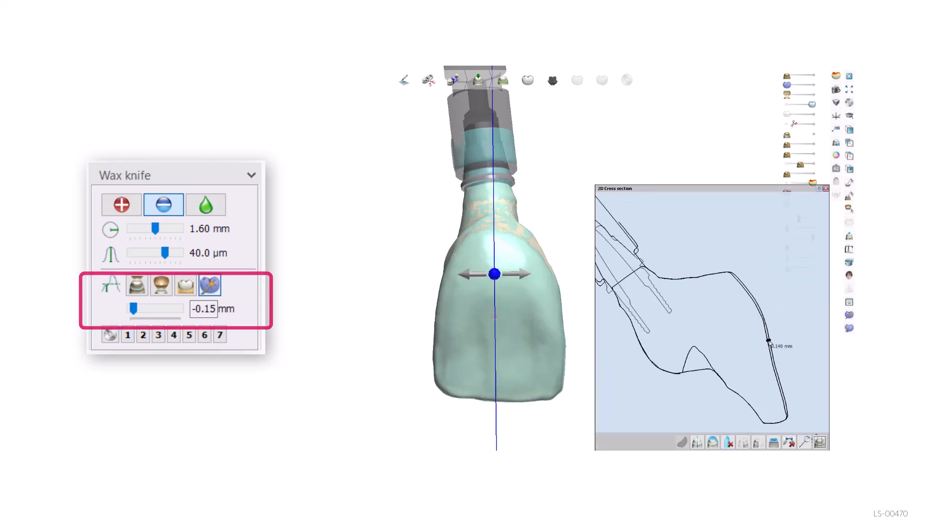
pyautogui.scroll(3, 771, 344)
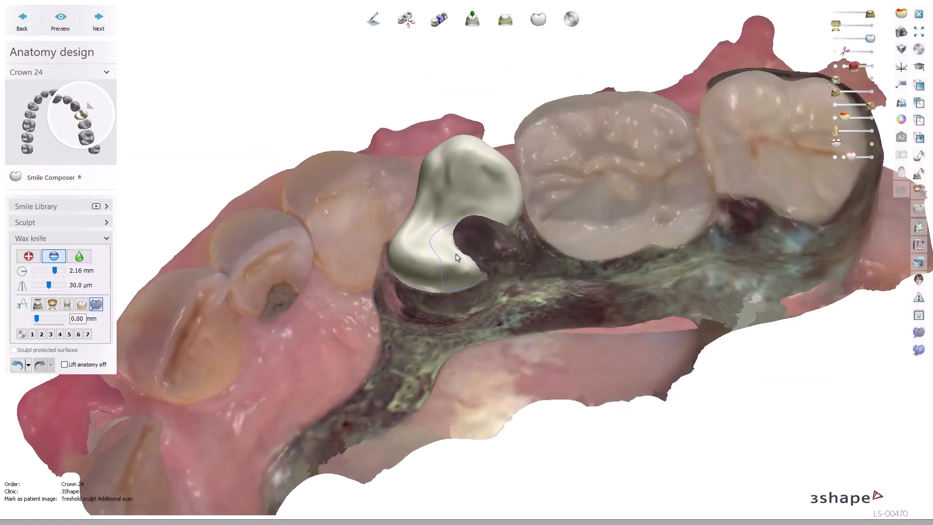
# Show the occlusal rest scan fully opaque around crown 24, and examine its geometry with the crown design hidden
pyautogui.scroll(3, 464, 232)
pyautogui.scroll(2, 465, 251)
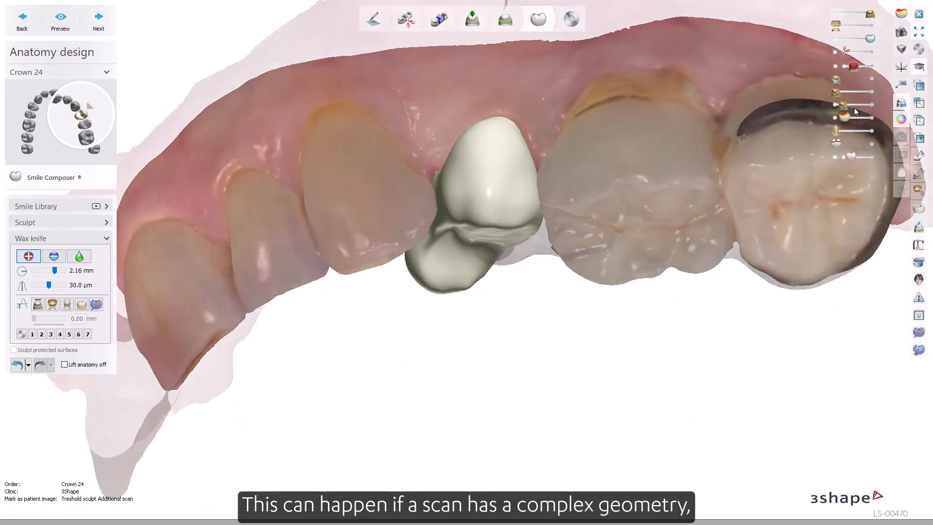
pyautogui.moveTo(857, 112); pyautogui.dragTo(885, 108)
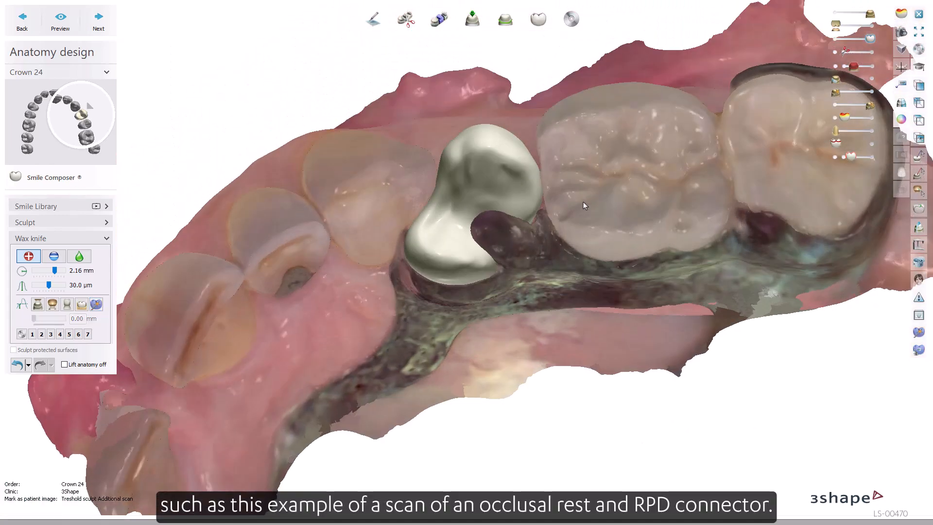
pyautogui.moveTo(583, 202); pyautogui.dragTo(786, 109, button='right')
pyautogui.moveTo(872, 39); pyautogui.dragTo(832, 40)
pyautogui.moveTo(725, 86); pyautogui.dragTo(629, 131, button='right')
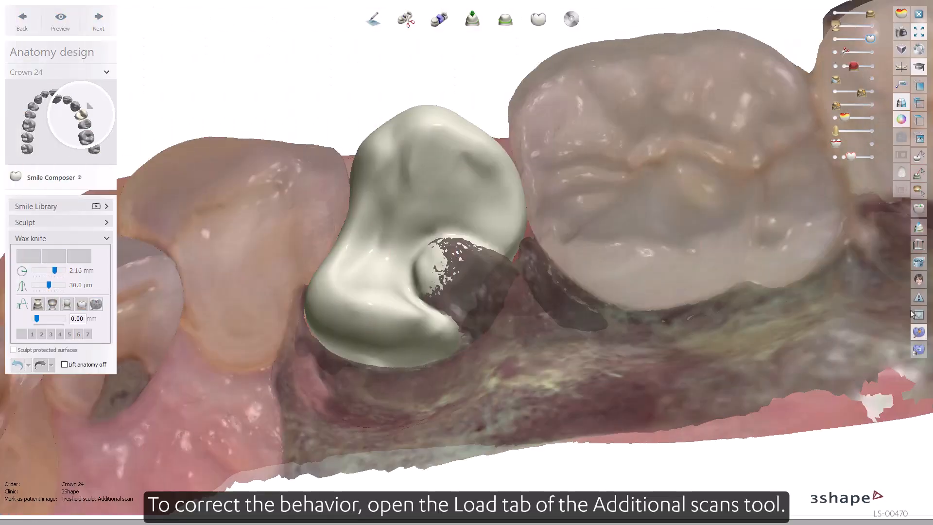
# Swap the normals of the additional scan Occlusal rest scan.dcm, accepting that it is already used in the design
pyautogui.click(918, 333)
pyautogui.click(856, 266)
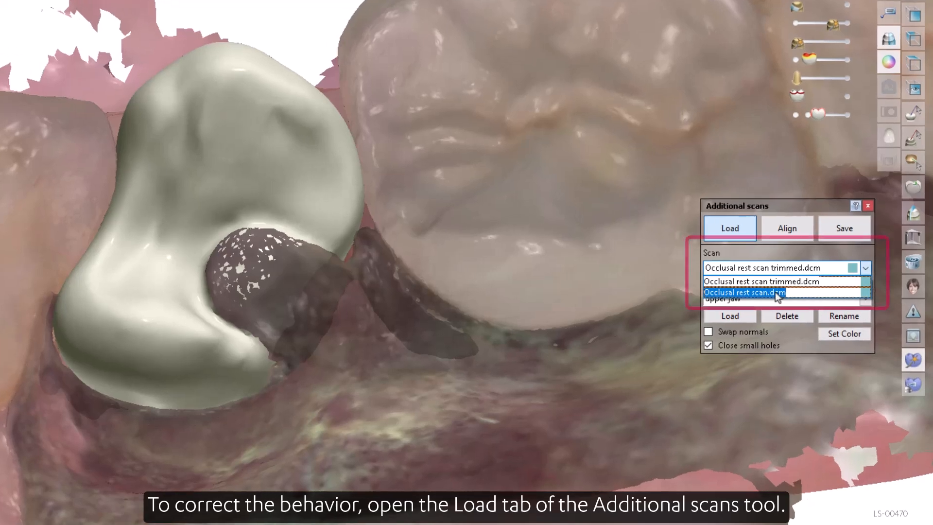
pyautogui.click(777, 291)
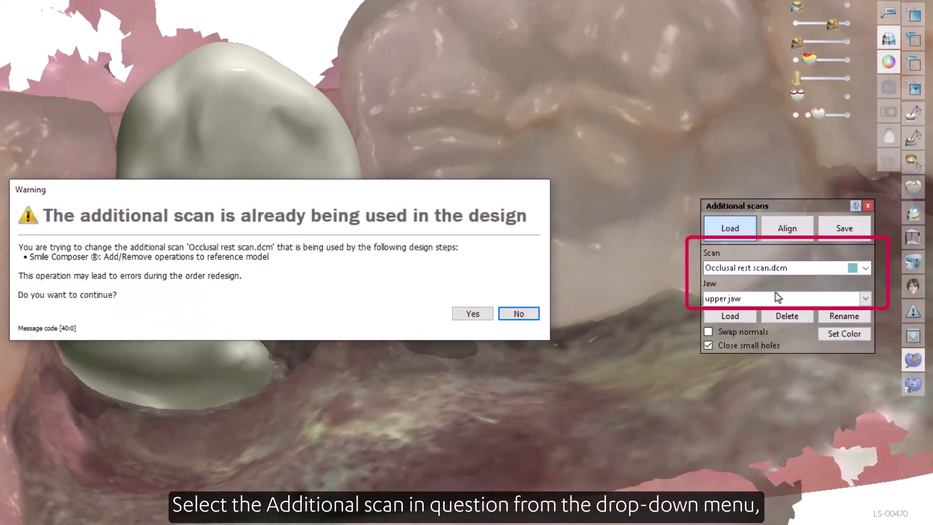
pyautogui.click(470, 315)
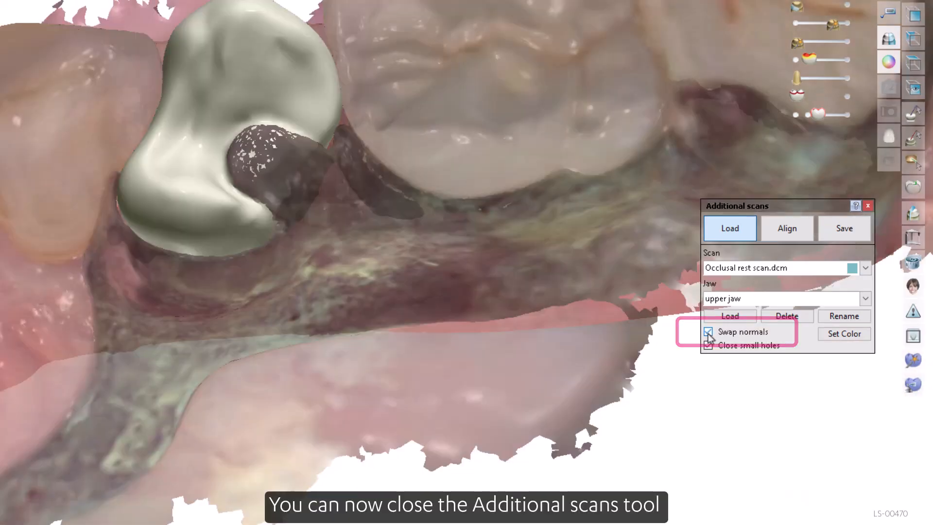
pyautogui.click(868, 206)
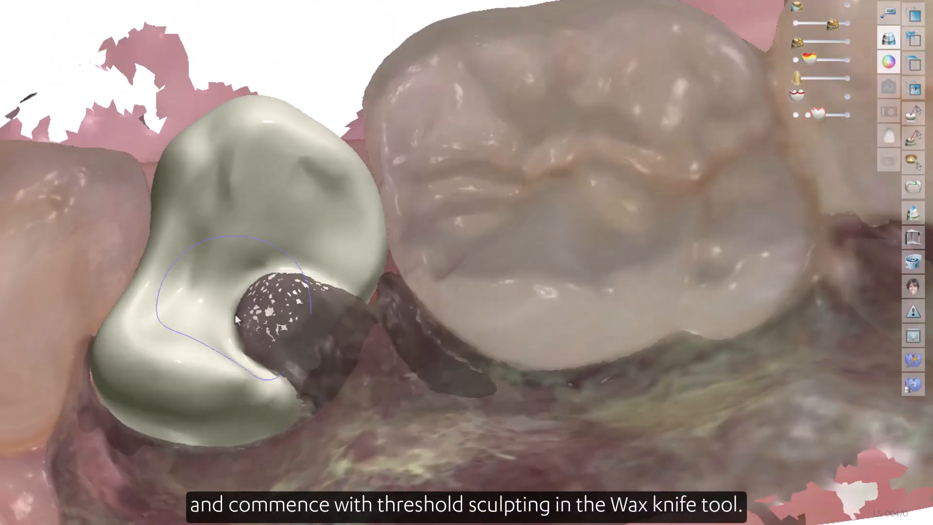
# Carve the occlusal rest recess into crown 24 with the scan-limited wax knife, show the scan, and reduce the knife size to 1.88 mm
pyautogui.scroll(1, 235, 314)
pyautogui.click(230, 335)
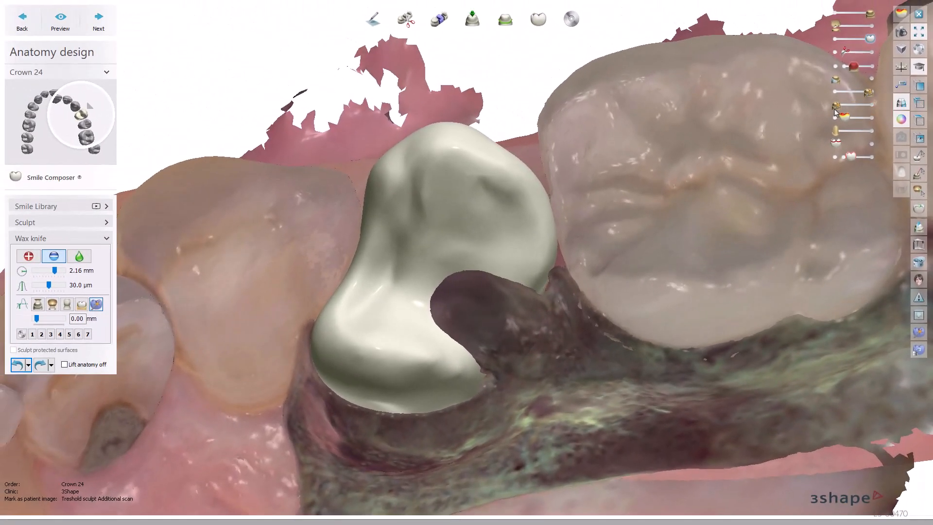
pyautogui.moveTo(816, 72); pyautogui.dragTo(835, 93)
pyautogui.moveTo(462, 304); pyautogui.dragTo(467, 315, button='right')
pyautogui.keyDown('shift'); pyautogui.scroll(-1, 468, 315); pyautogui.keyUp('shift')
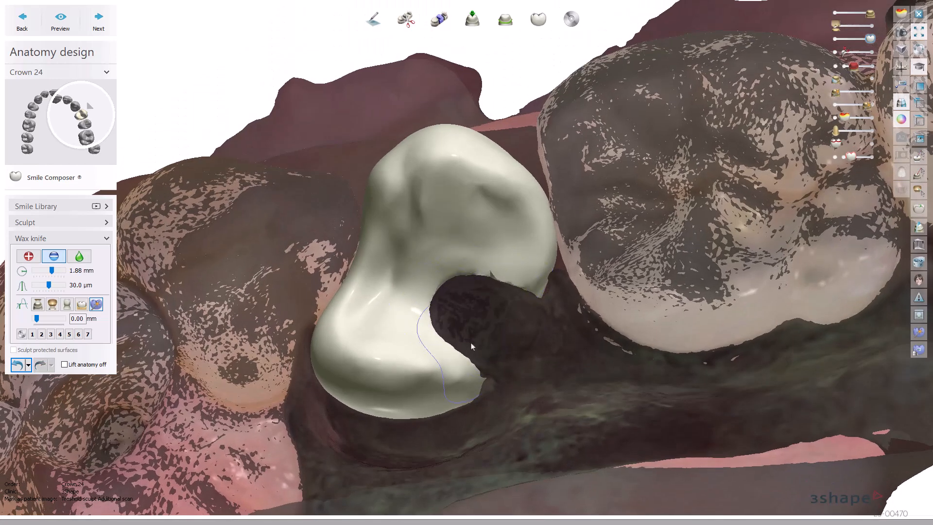
# Hide the additional scan to expose crown 24's carved recess, and set the wax knife size to 1.32 mm
pyautogui.moveTo(867, 105); pyautogui.dragTo(835, 104)
pyautogui.moveTo(470, 323); pyautogui.dragTo(430, 356, button='right')
pyautogui.keyDown('shift'); pyautogui.scroll(-2, 431, 356); pyautogui.keyUp('shift')
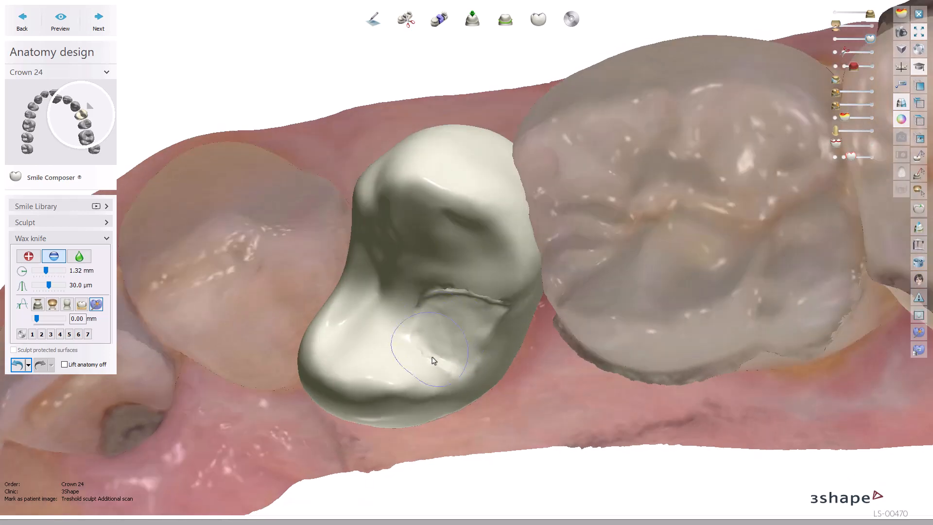